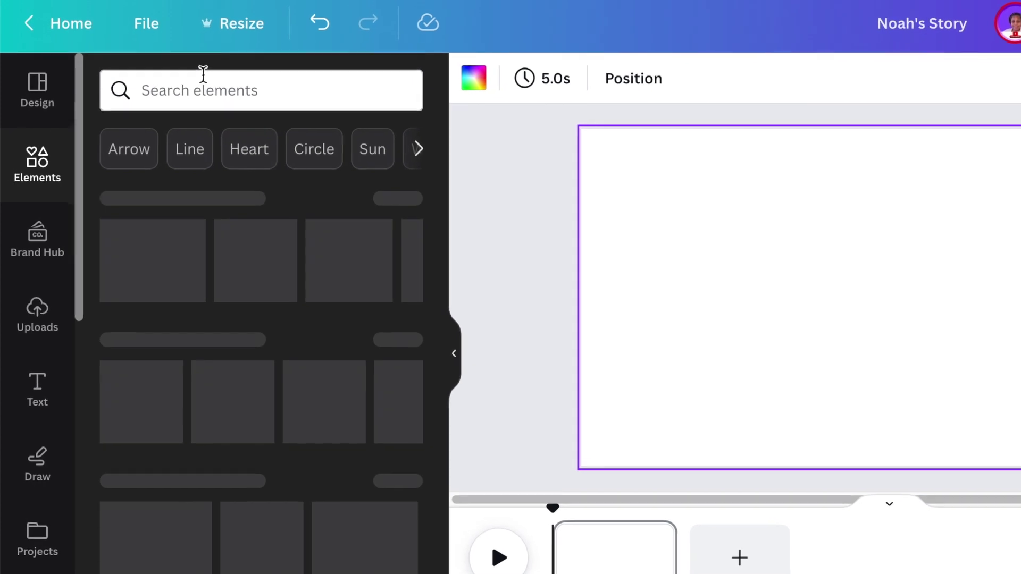
Search the elements library for "noah" and limit the results to videos.
left_click(202, 92)
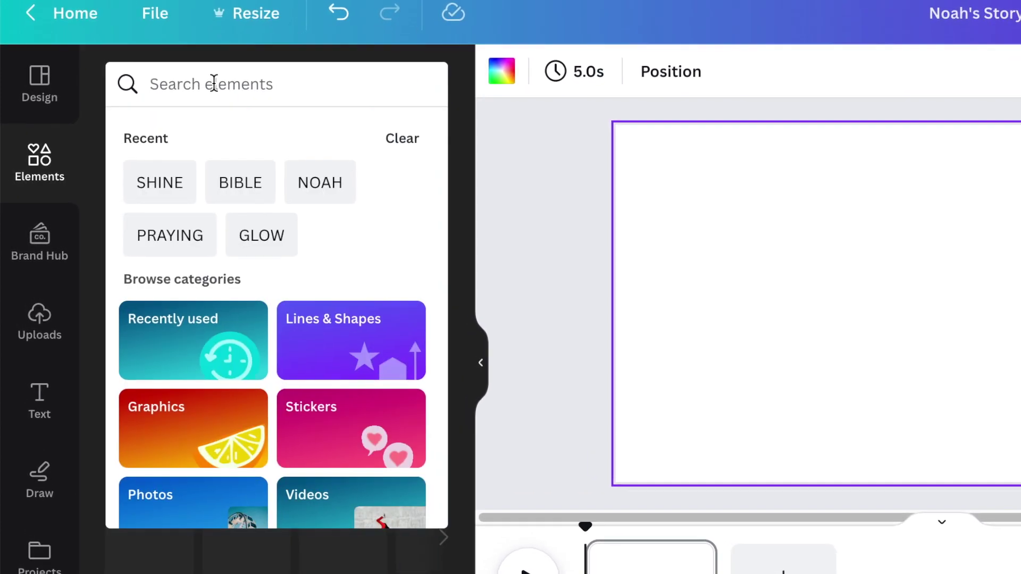
type("noah")
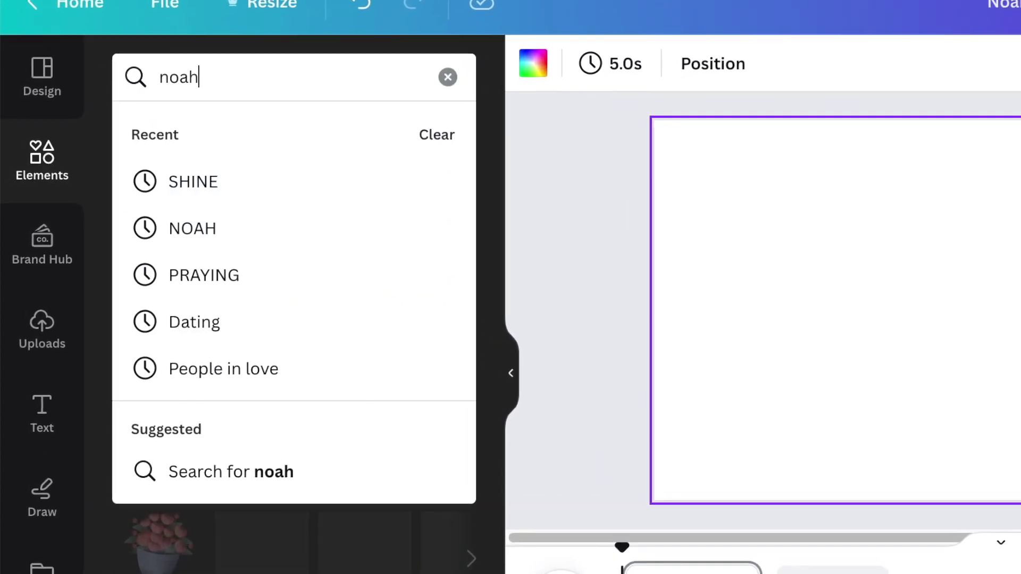
key("Return")
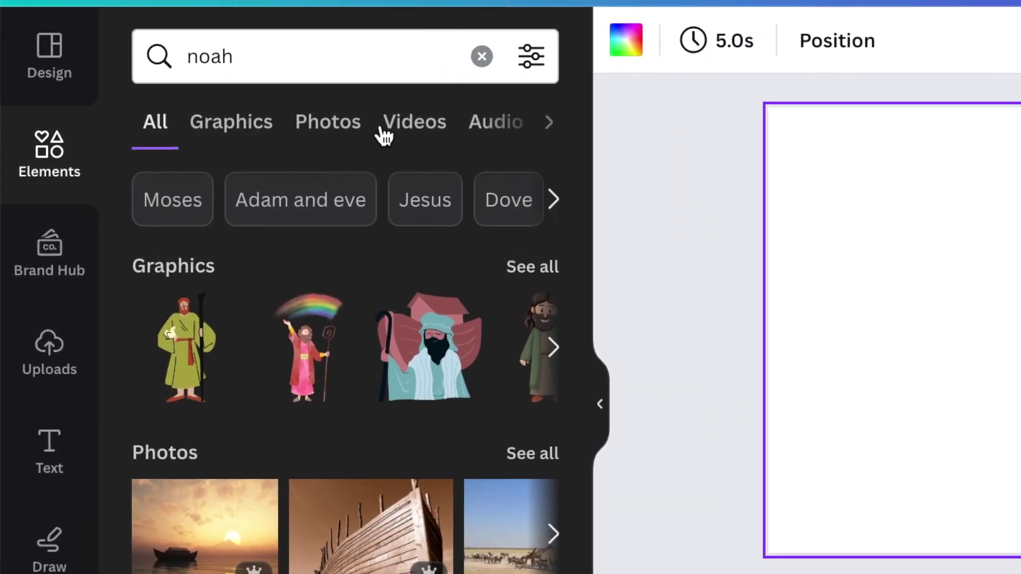
left_click(413, 125)
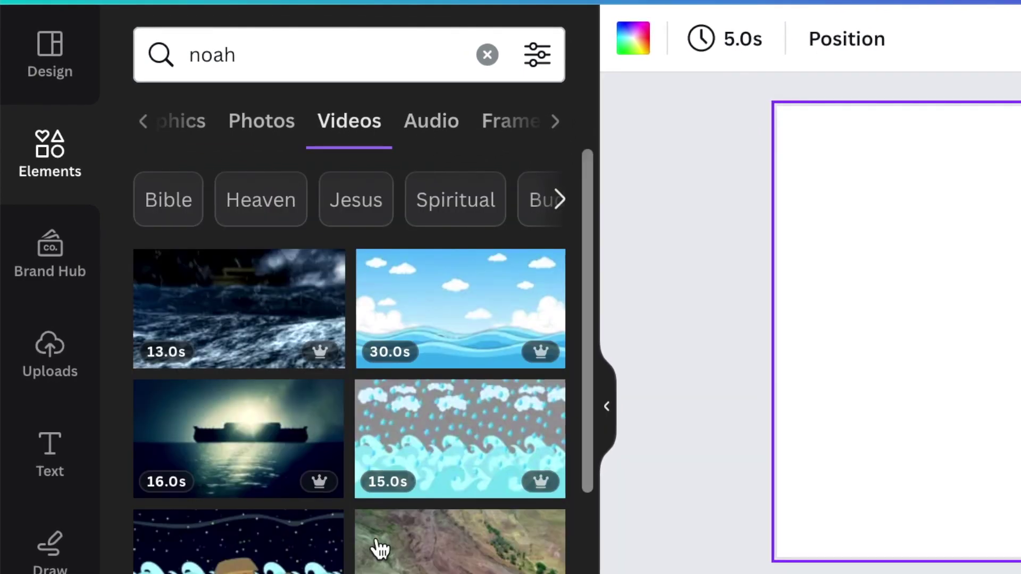
Add the 10-second animated video of the ark in rain and waves, and set it as the page background.
scroll(383, 364, "down", 1)
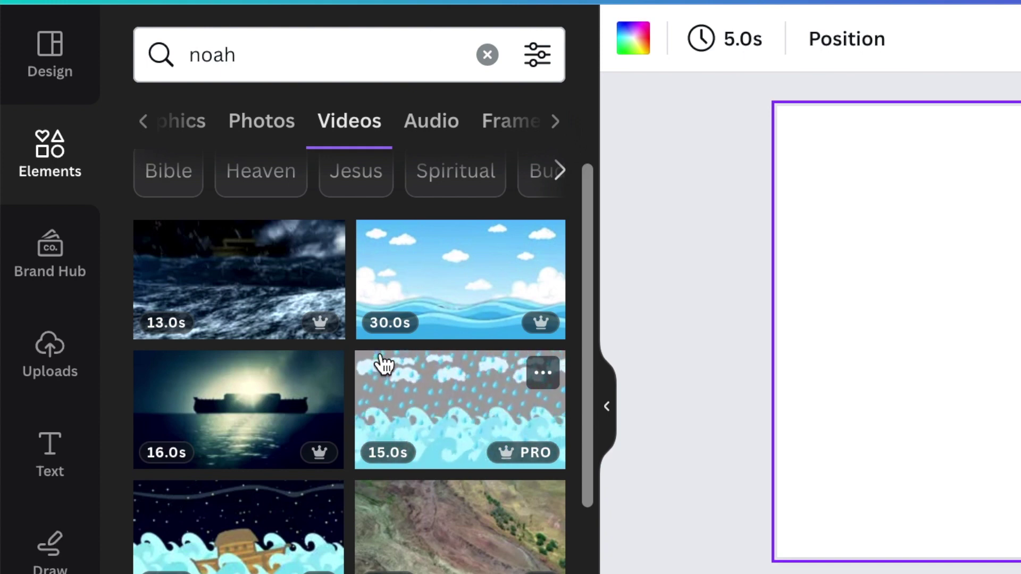
scroll(383, 365, "down", 1)
scroll(382, 364, "down", 1)
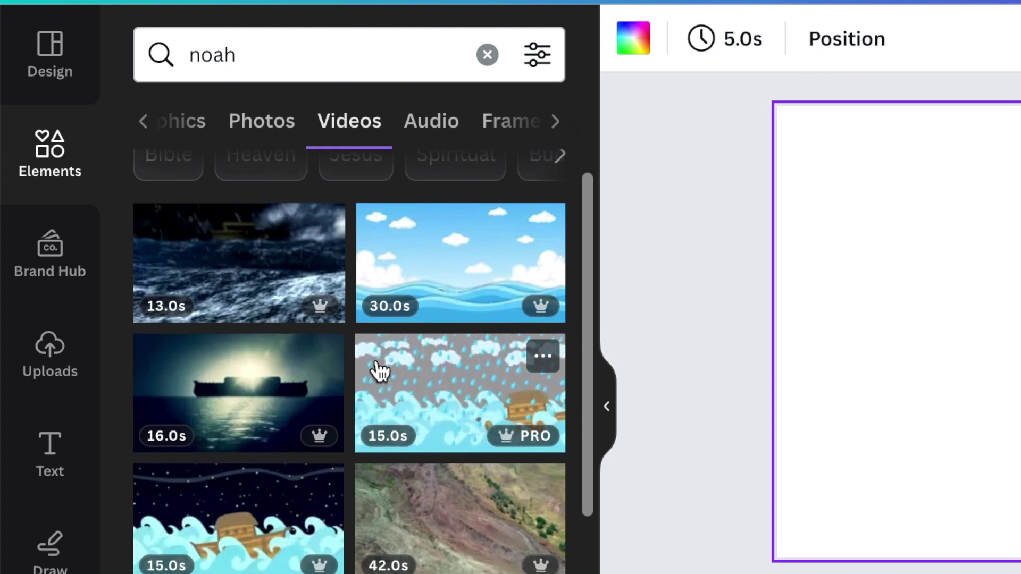
scroll(378, 371, "down", 3)
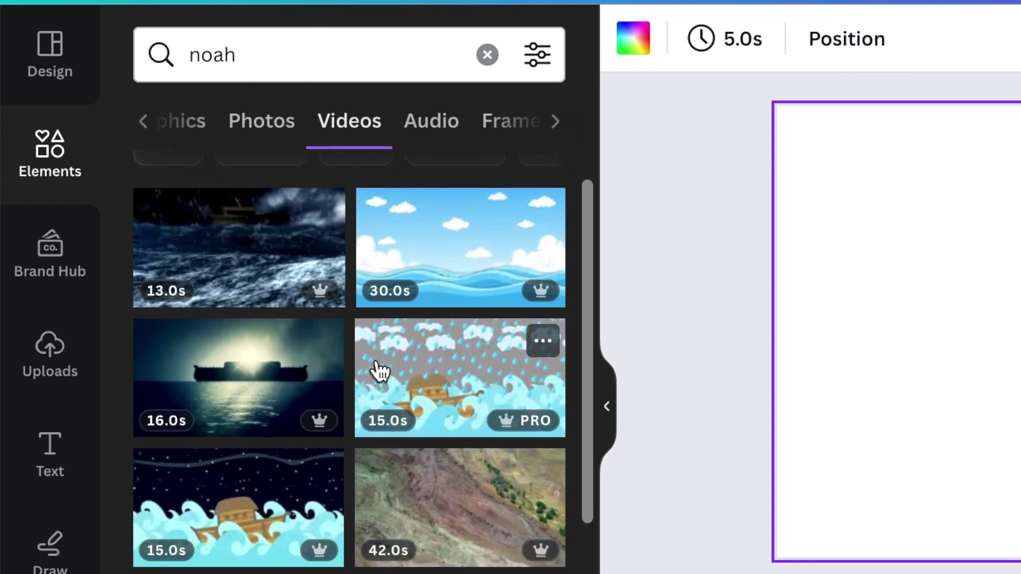
scroll(379, 370, "down", 2)
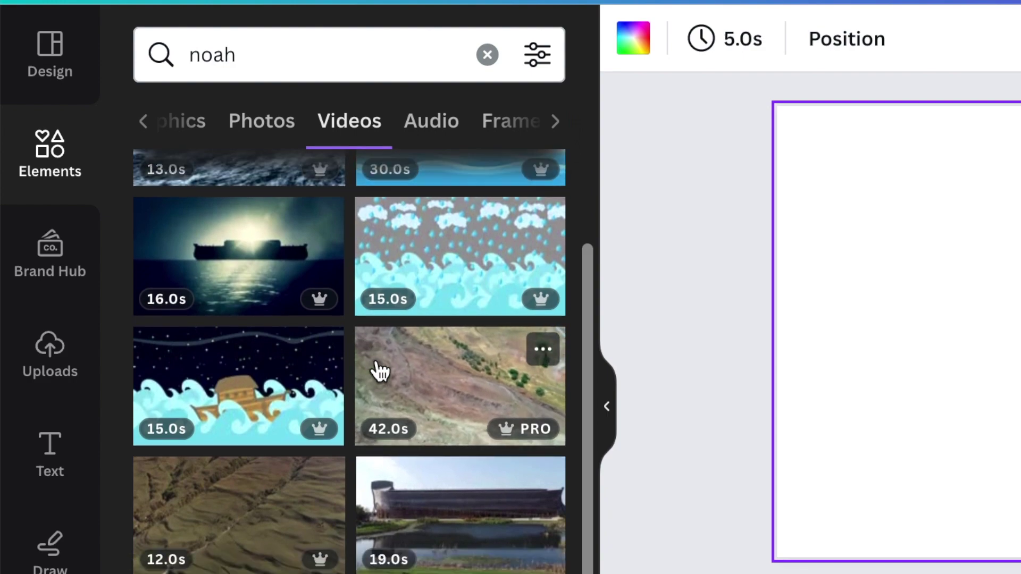
scroll(379, 370, "down", 5)
scroll(378, 371, "down", 4)
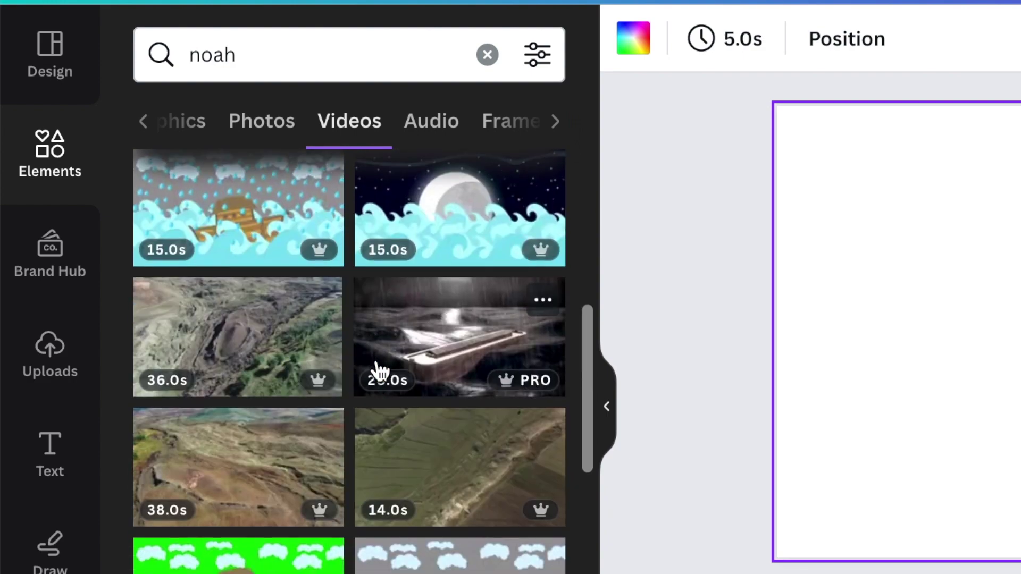
scroll(343, 534, "down", 3)
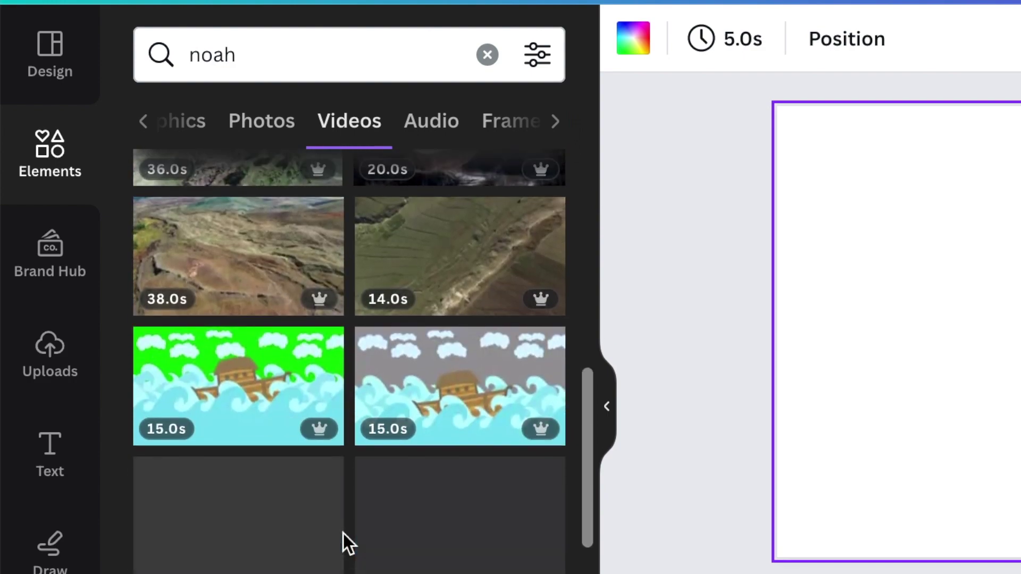
scroll(346, 516, "down", 12)
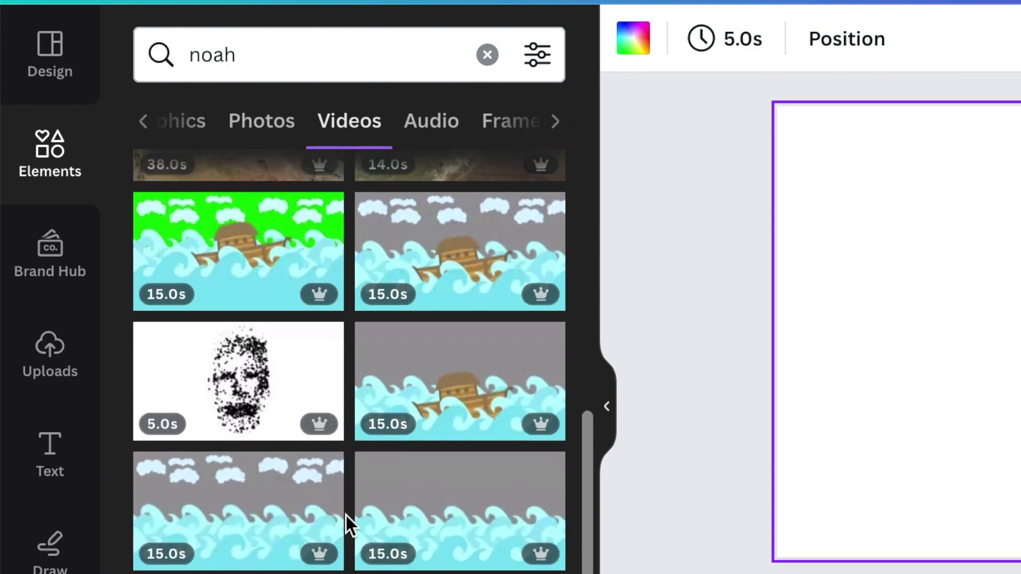
scroll(345, 515, "up", 5)
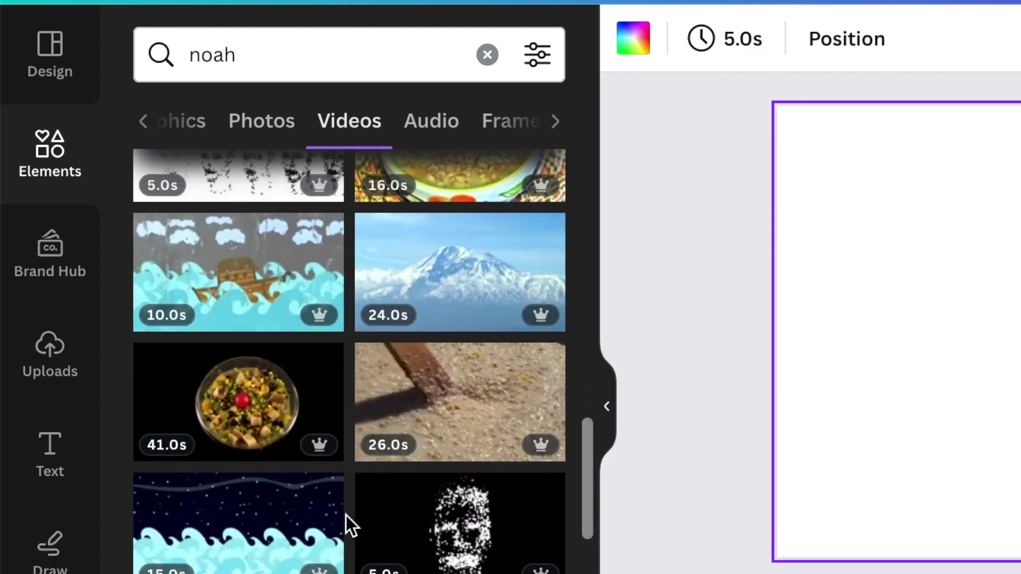
left_click(238, 275)
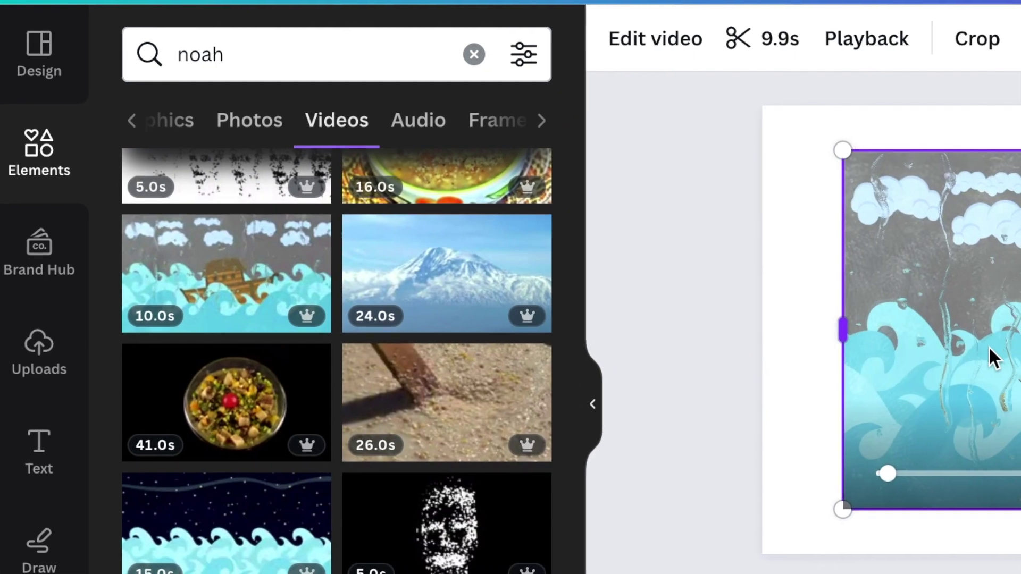
right_click(1004, 161)
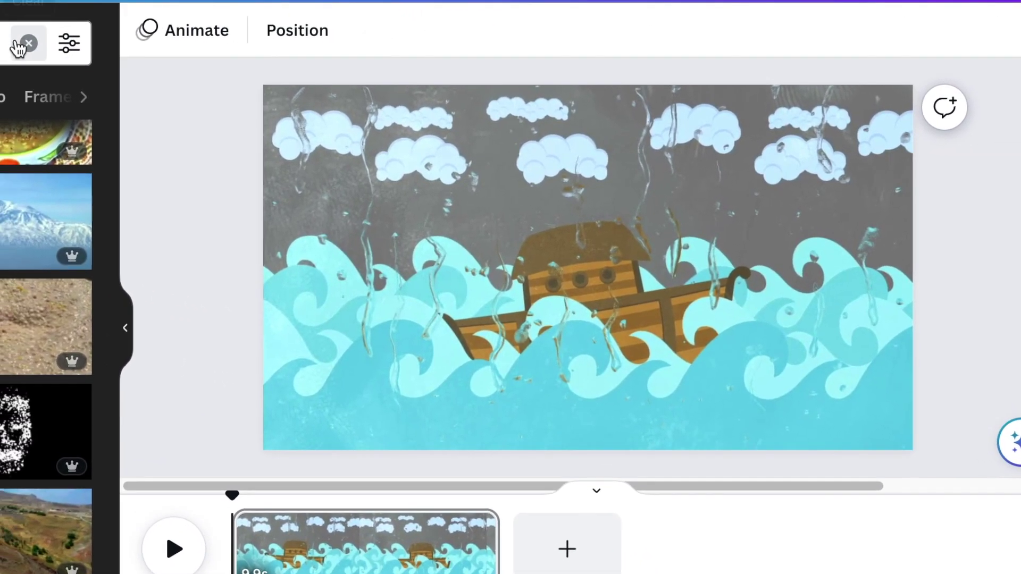
Search the audio elements for "Thunder storm" and add the Rain Heavy 3 sound to the video.
left_click(19, 43)
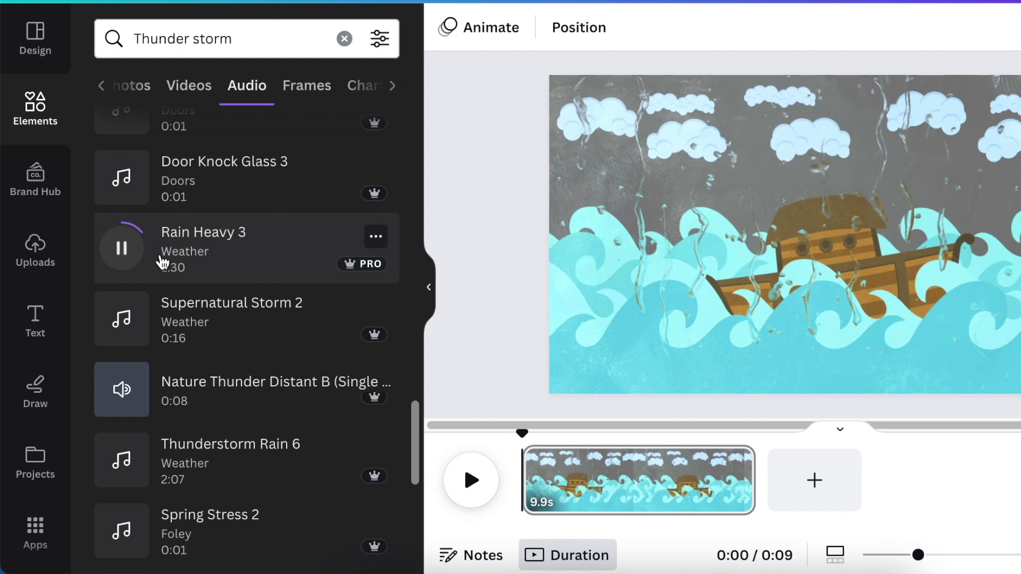
left_click(167, 260)
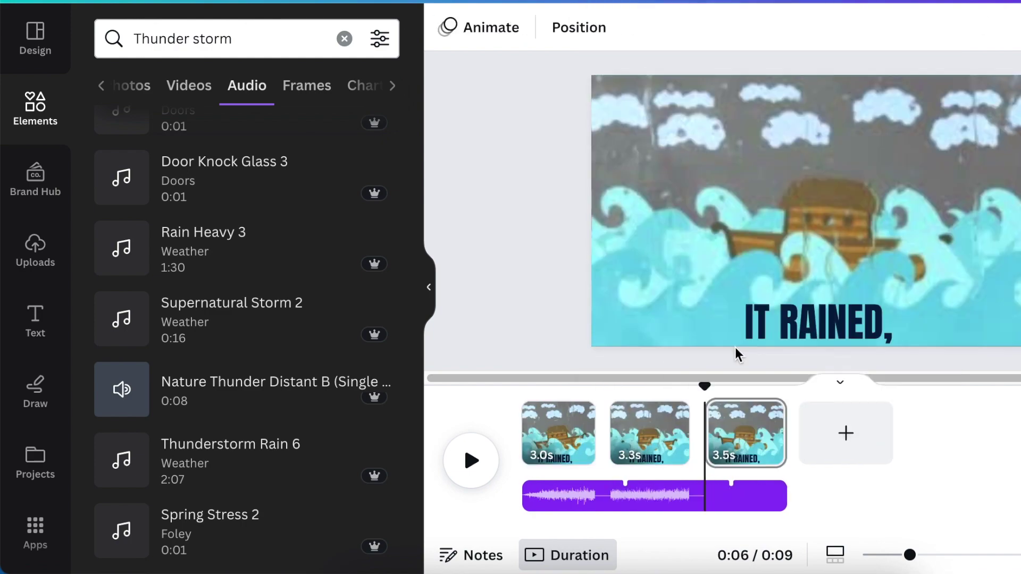
Play back the three ark pages and start adding a transition between the first and second pages.
left_click(472, 460)
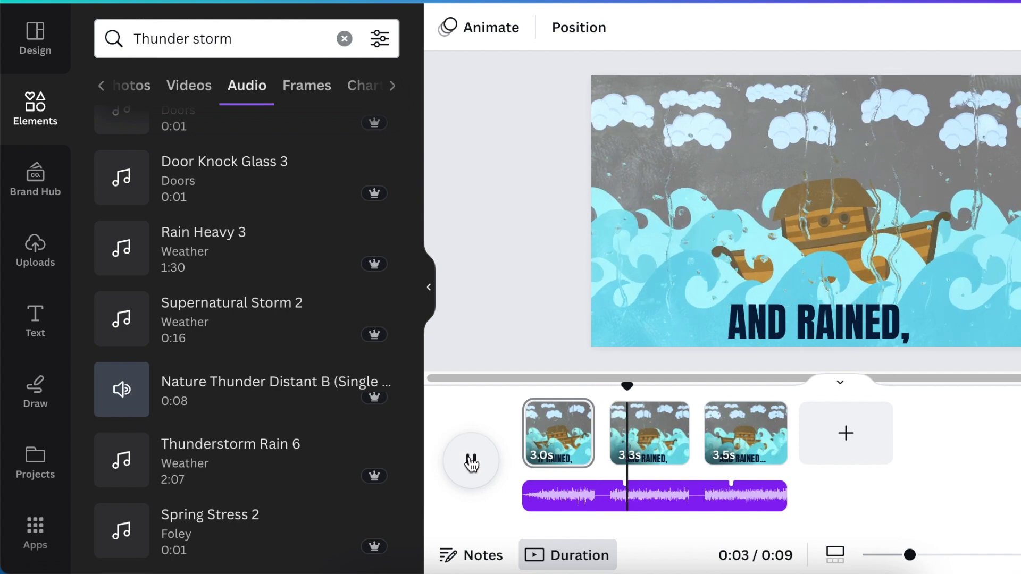
left_click_drag(656, 384, 611, 384)
key("space")
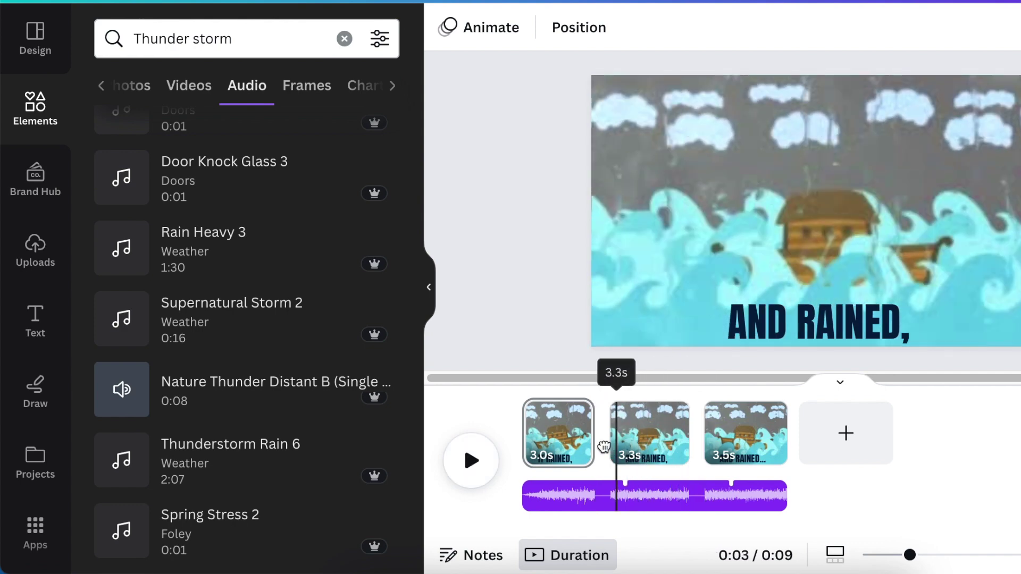
mouse_move(606, 449)
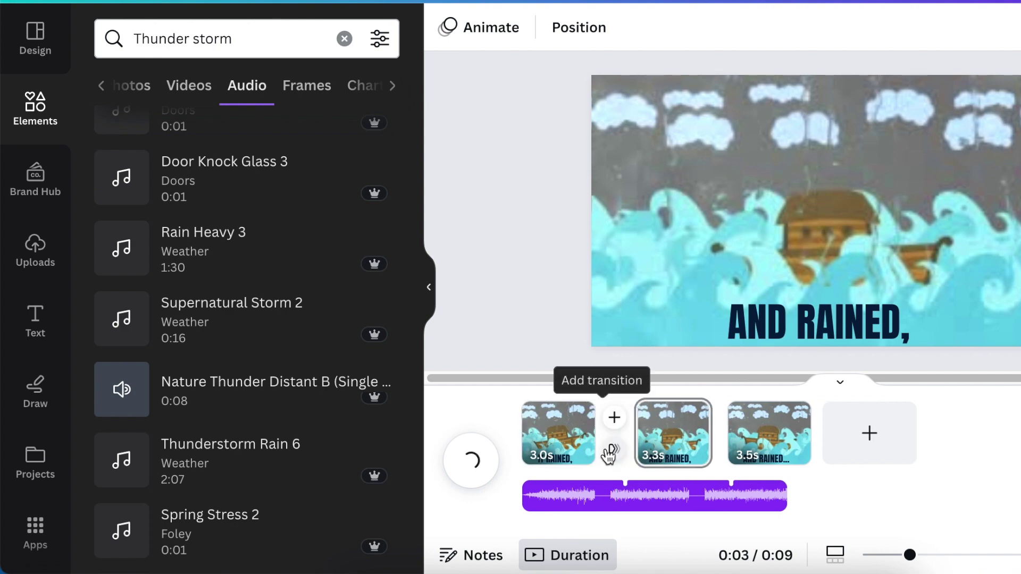
left_click(610, 451)
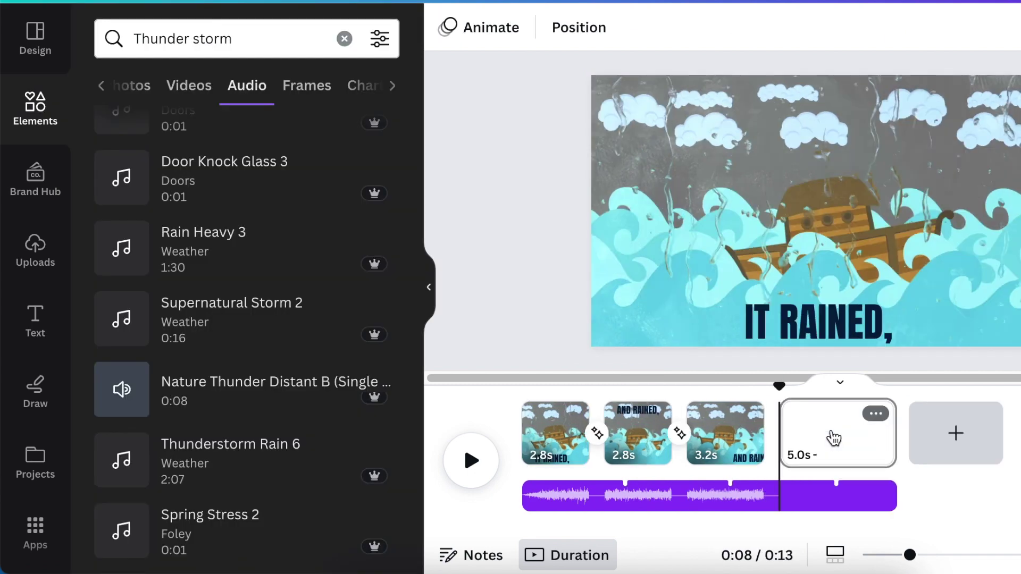
Trim the Rain Heavy 3 audio to 8.9 s, ending with the third page, and select the blank fourth page.
left_click(833, 438)
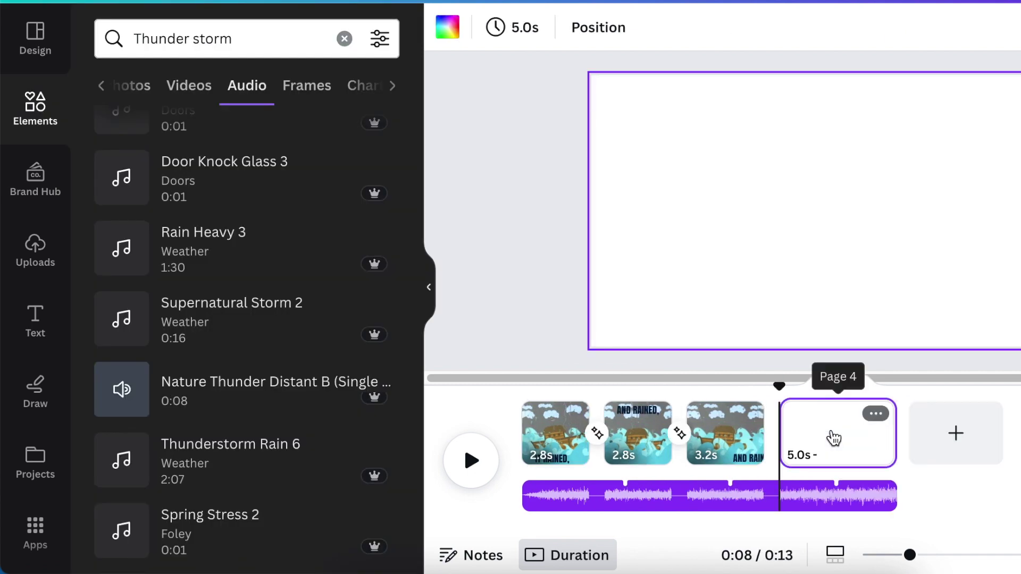
left_click(889, 497)
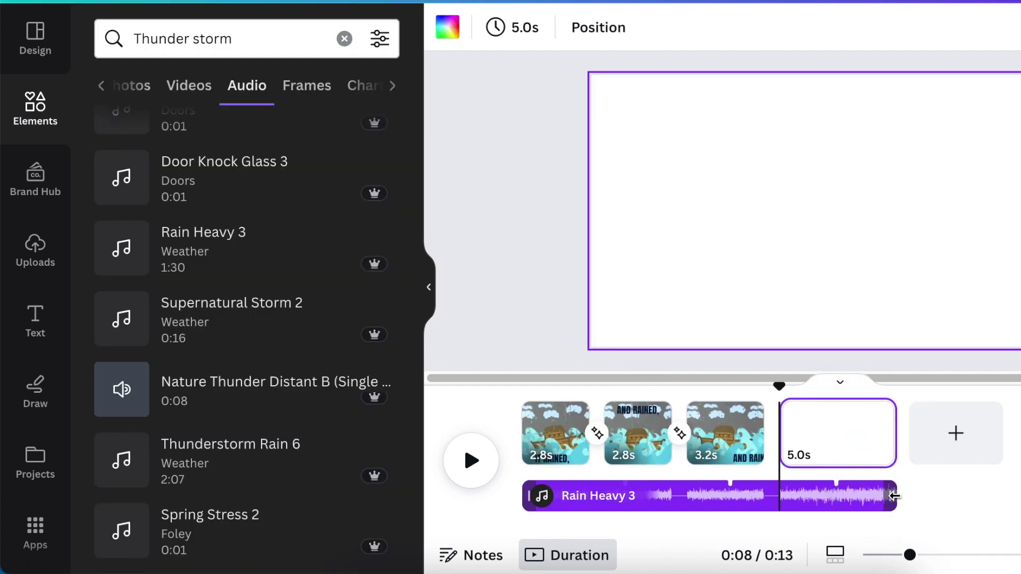
left_click_drag(849, 494, 782, 498)
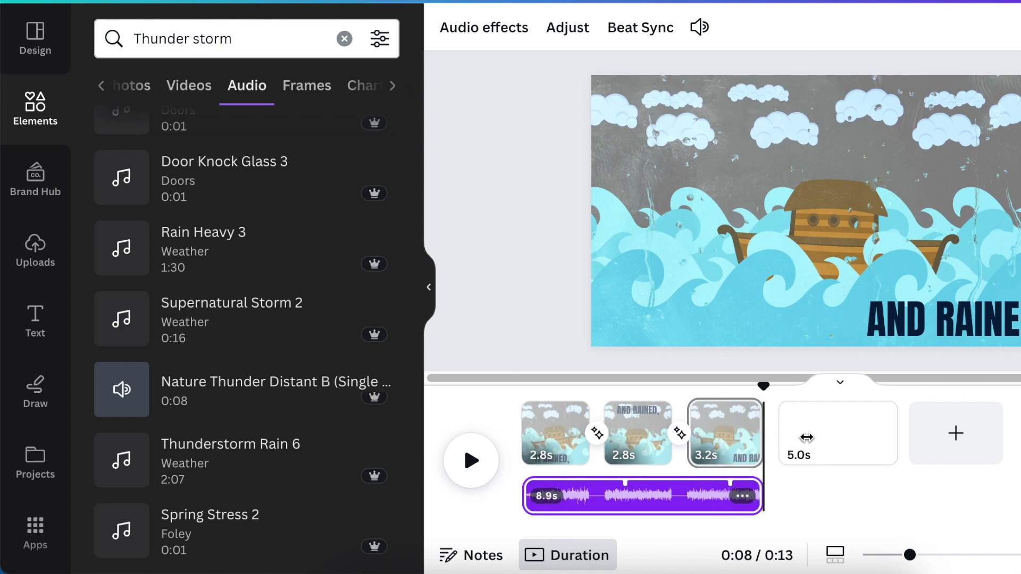
left_click(819, 443)
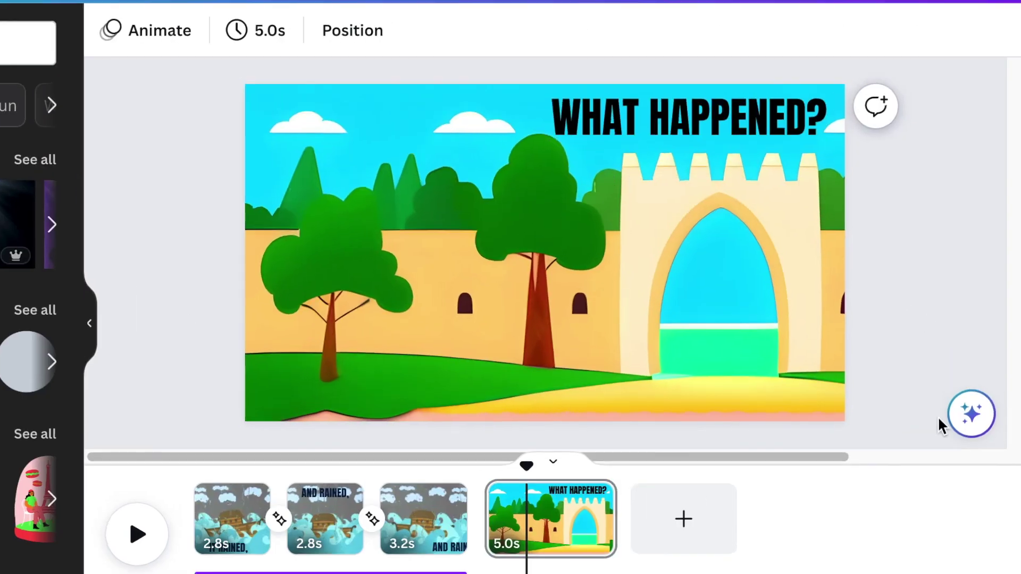
Look through the stickers, search for "butterfly" with a filter applied, and place a small turquoise butterfly in front of the left tree.
left_click(41, 312)
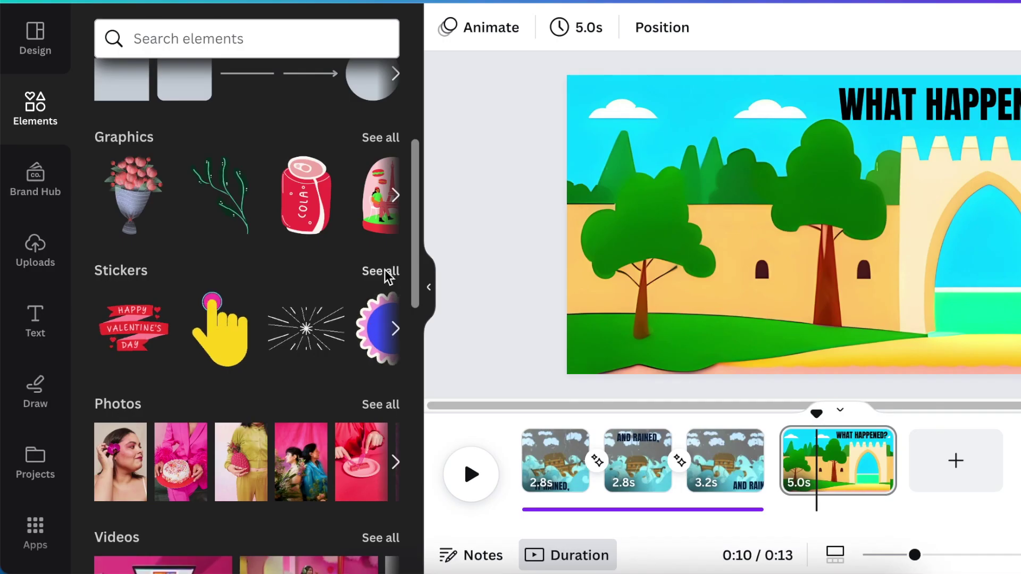
left_click(35, 305)
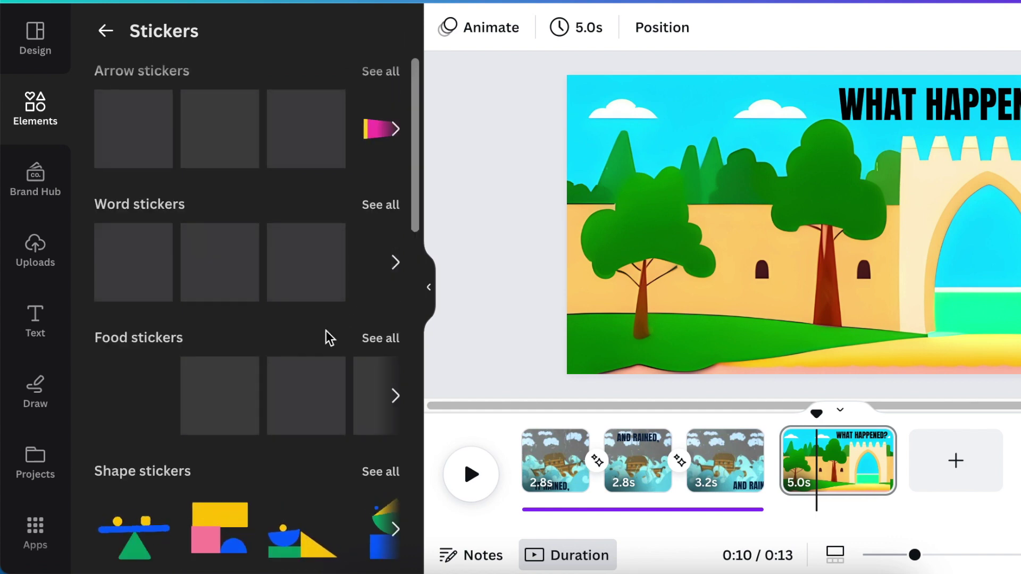
scroll(333, 342, "down", 5)
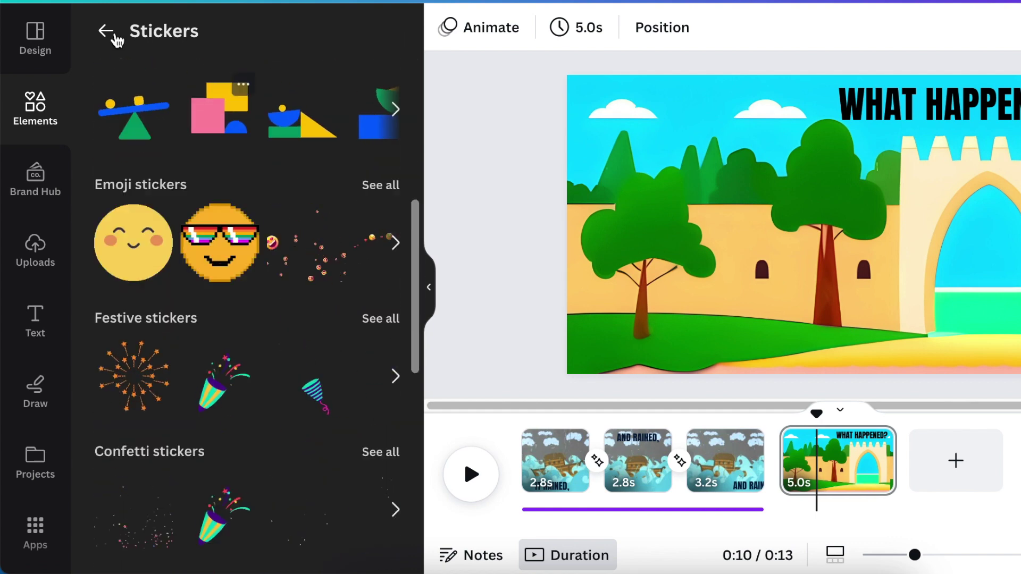
left_click(106, 31)
left_click(380, 39)
left_click(133, 247)
left_click_drag(985, 345, 598, 243)
Add the red butterfly graphic, shrink it and place it on the castle wall above the gate arch.
left_click(307, 243)
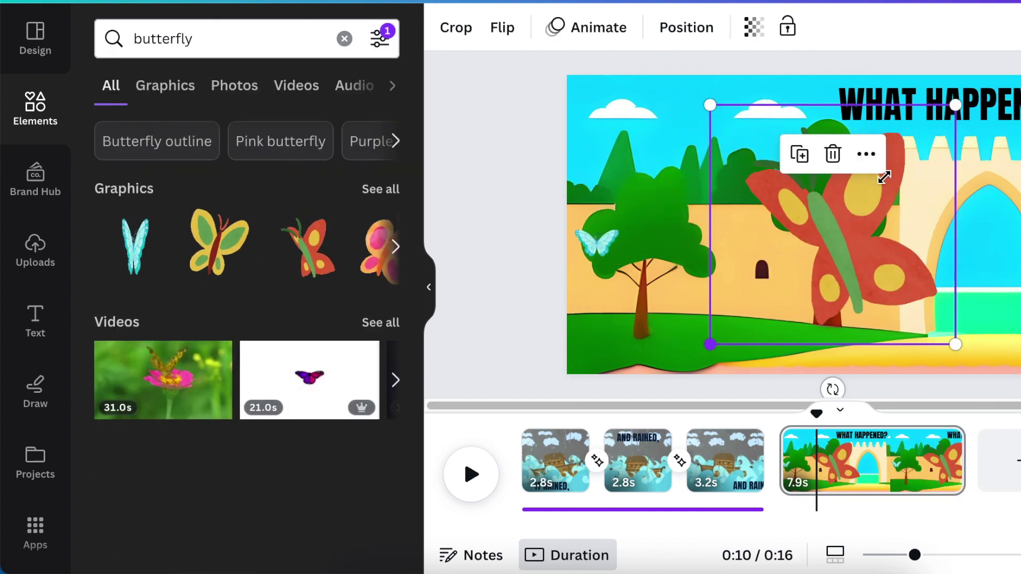
left_click_drag(955, 105, 729, 327)
left_click_drag(720, 335, 923, 167)
Search the graphics for "DEER" and add an antlered deer, scaled down on the grass between the two trees.
type("DEER")
key("Return")
left_click(384, 190)
left_click(139, 223)
left_click_drag(950, 105, 791, 312)
Add the brown moose graphic, scale it down and place it on the grass beneath the left tree.
scroll(353, 392, "down", 5)
left_click(144, 367)
left_click_drag(942, 105, 807, 253)
left_click_drag(765, 304, 615, 324)
Shrink the turquoise butterfly slightly and create a custom animation path for it across the left tree, with the Original movement style.
left_click(597, 243)
left_click_drag(618, 226, 606, 235)
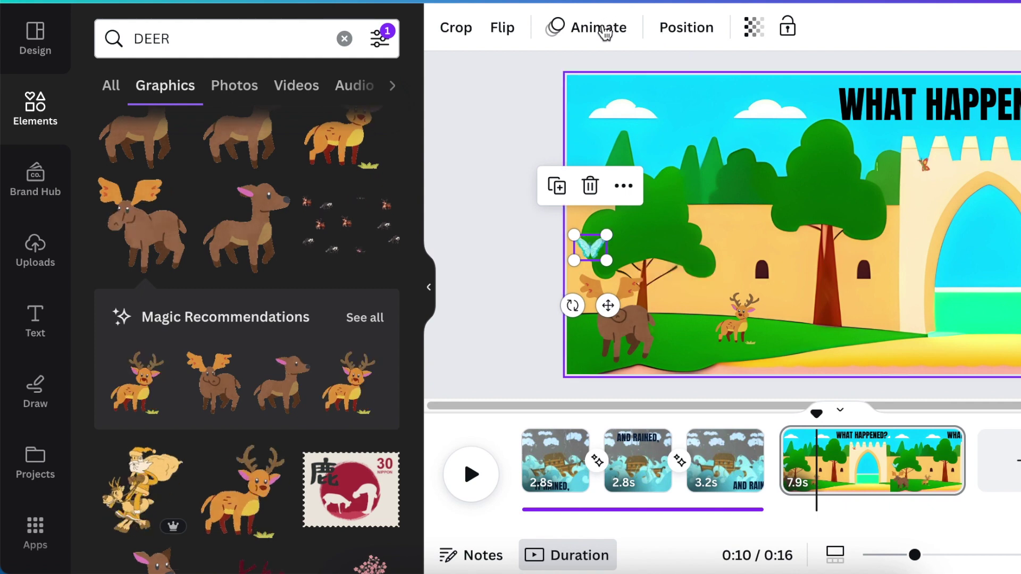
left_click(604, 30)
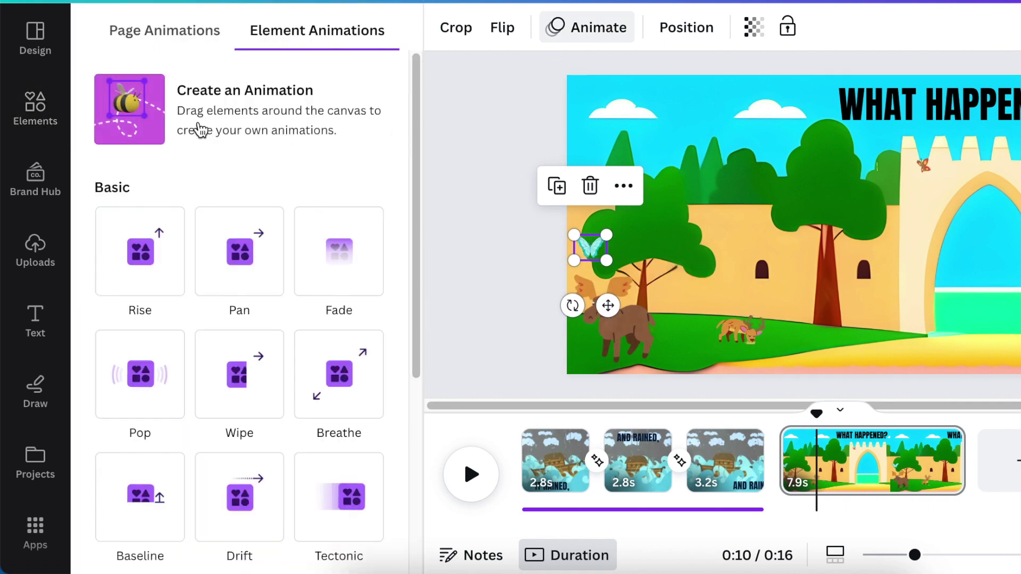
left_click(395, 198)
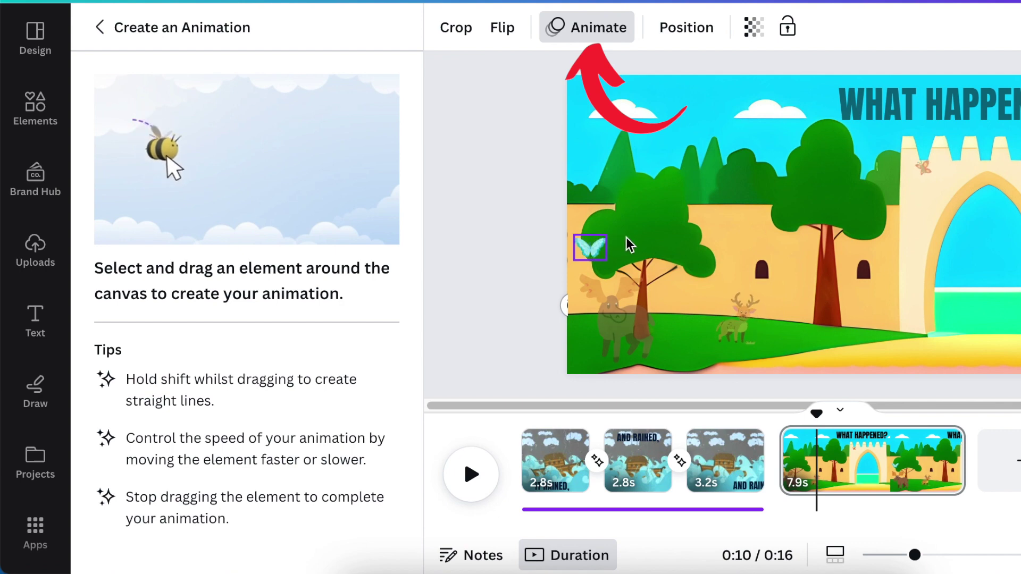
left_click_drag(644, 237, 666, 217)
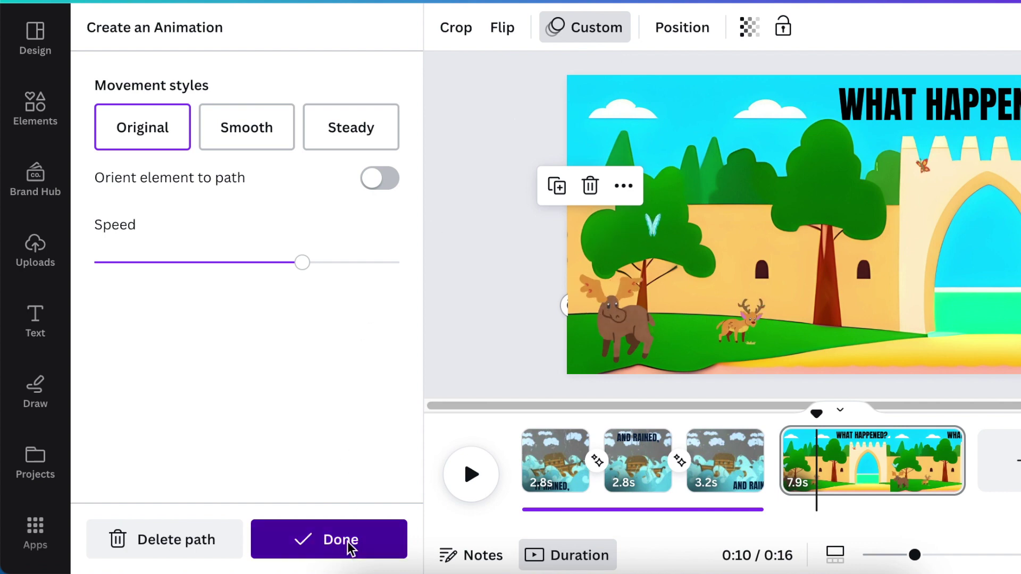
left_click(348, 548)
Apply the Photo Zoom page animation to the castle scene and set its scale to In.
left_click(499, 298)
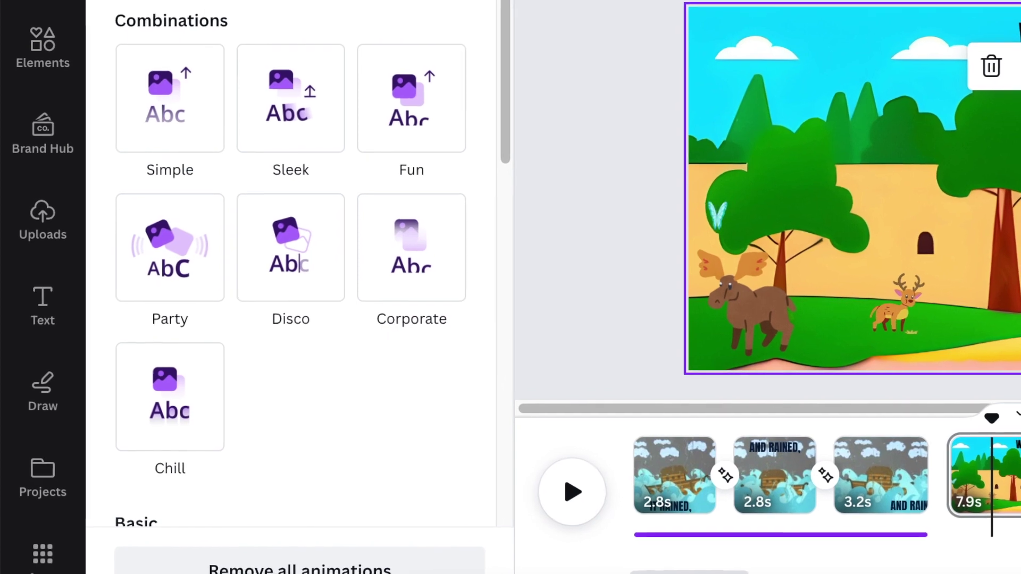
left_click(277, 139)
scroll(287, 143, "down", 3)
scroll(289, 143, "down", 10)
left_click(292, 141)
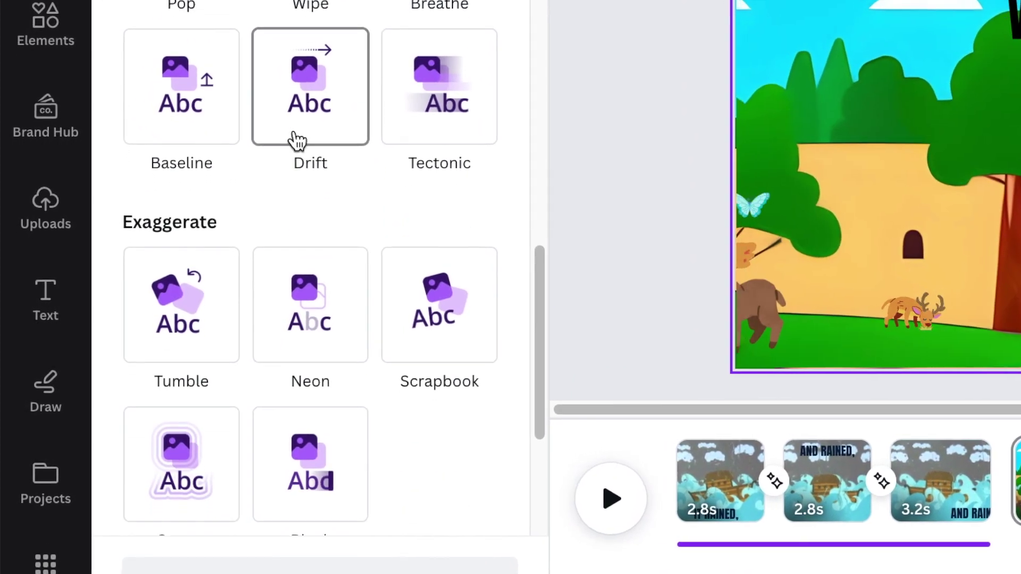
scroll(296, 142, "down", 5)
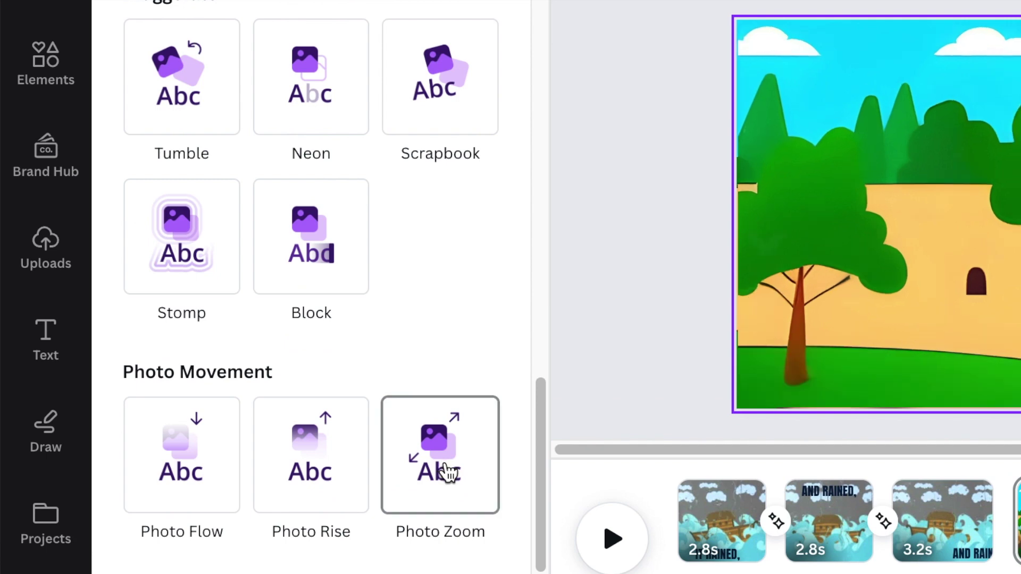
left_click(448, 472)
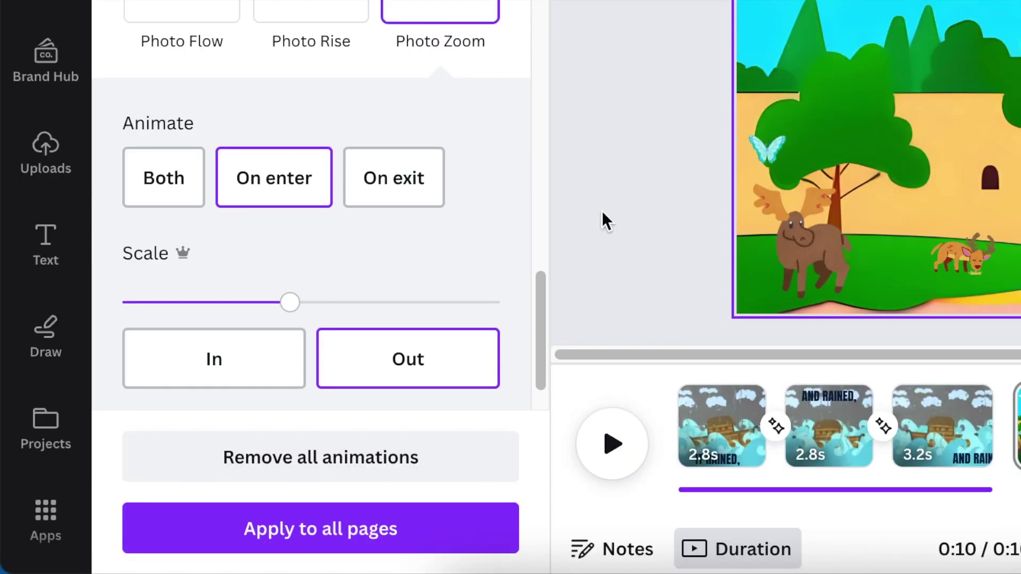
left_click(206, 360)
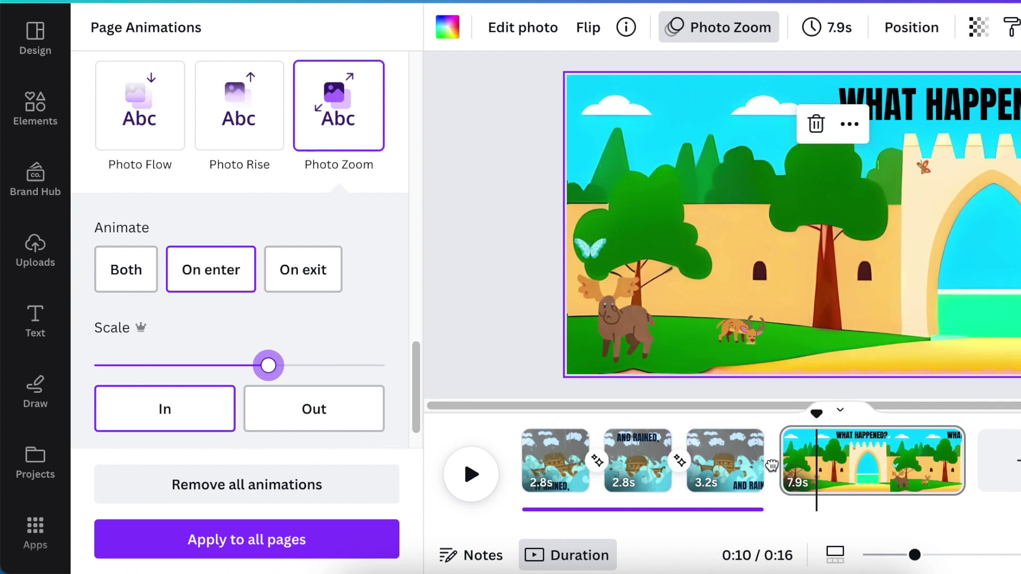
Add a Circle Wipe transition between the third ark page and the castle page.
mouse_move(781, 482)
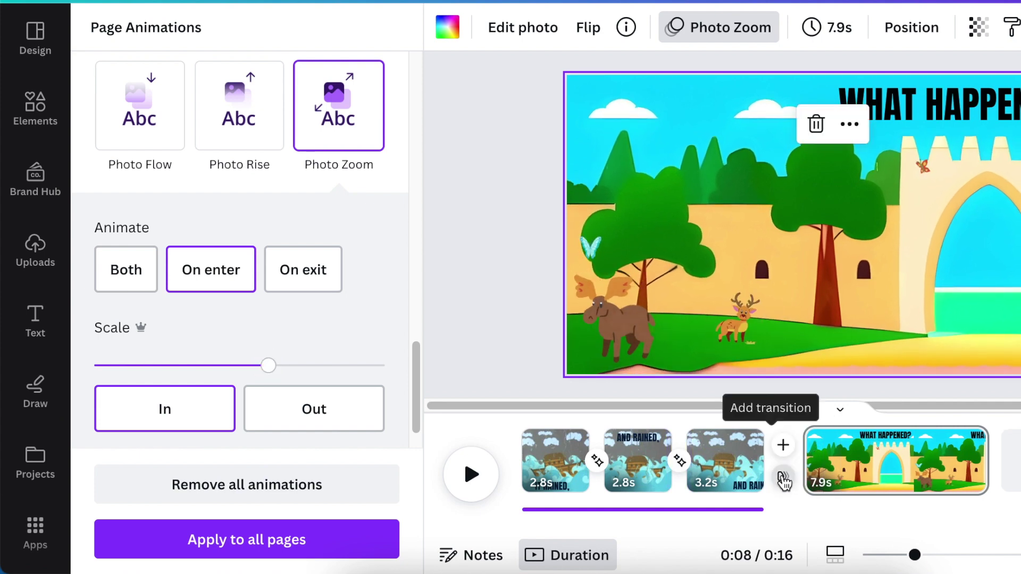
left_click(783, 482)
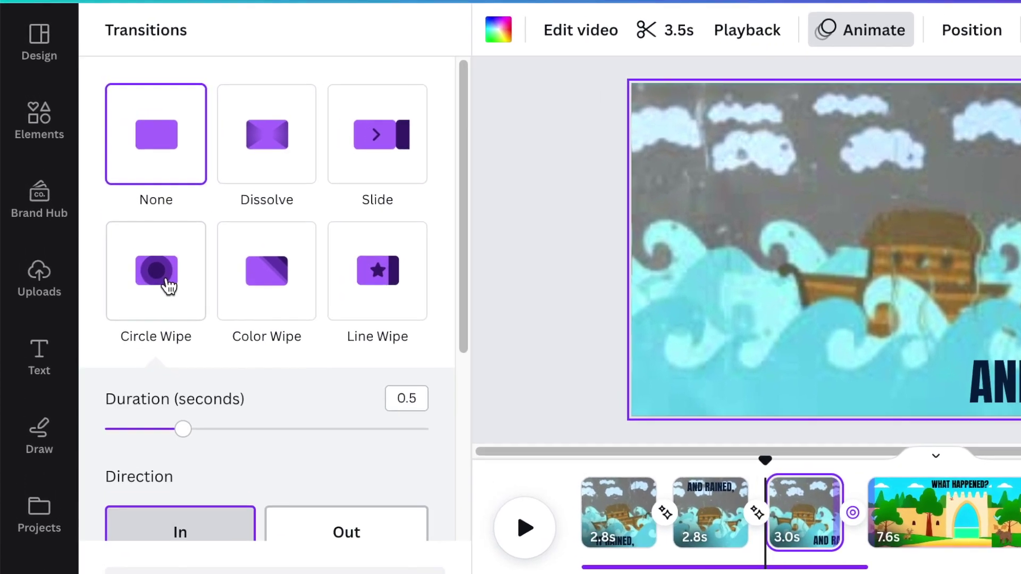
left_click(169, 286)
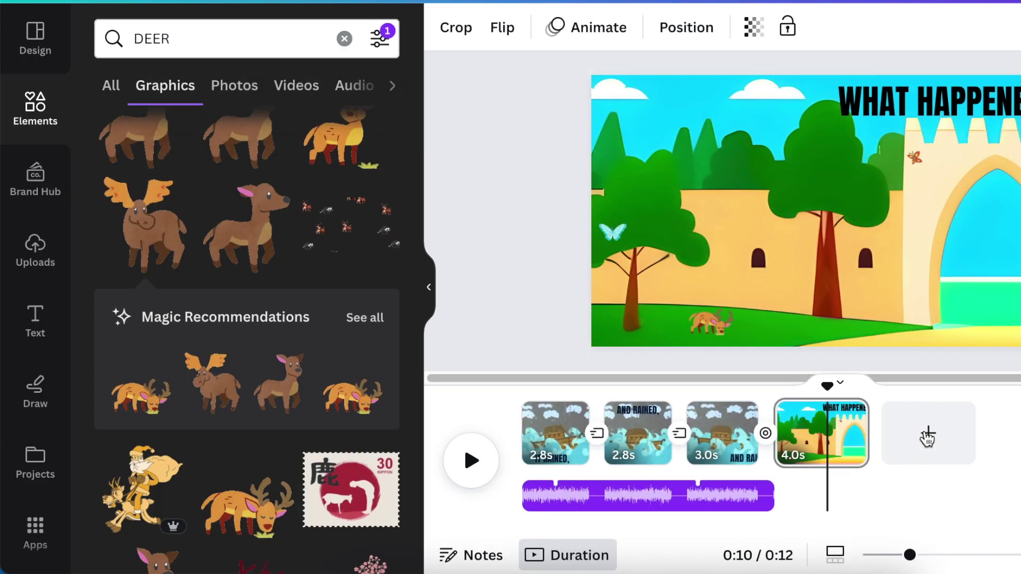
Add a blank page after the castle scene and search the graphics for "BOOK".
left_click(928, 437)
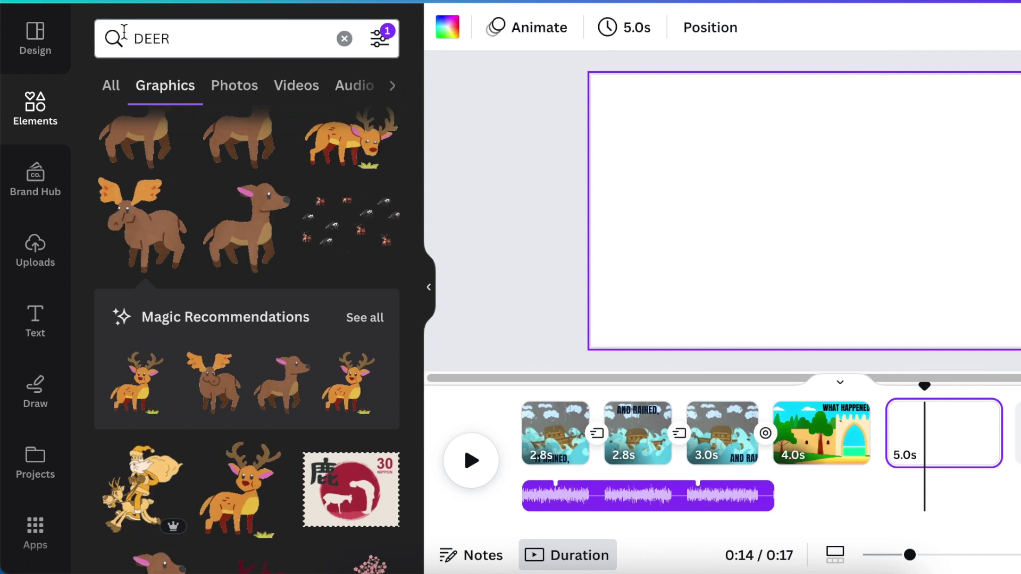
left_click(123, 32)
type("ANI")
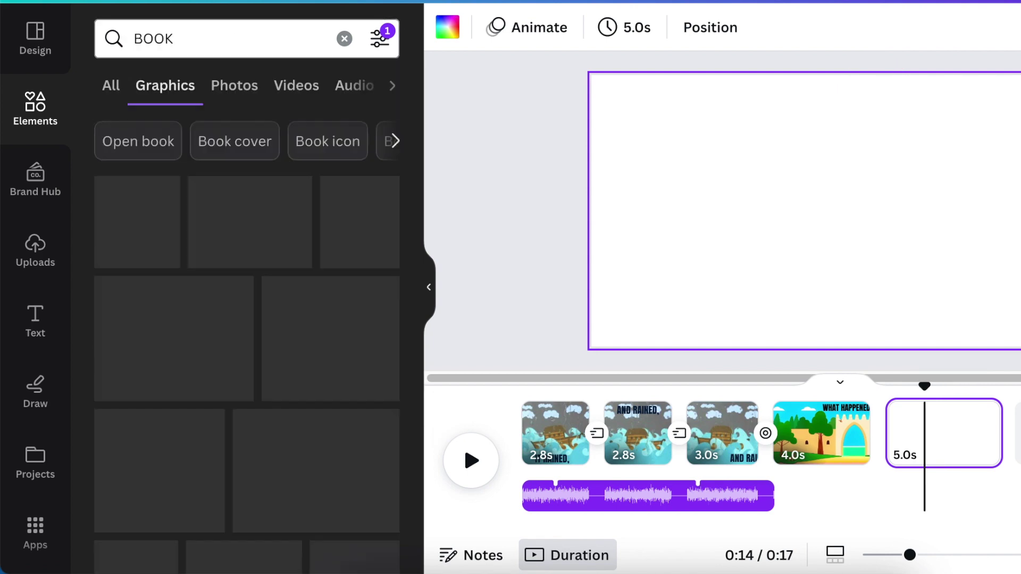
scroll(247, 341, "down", 10)
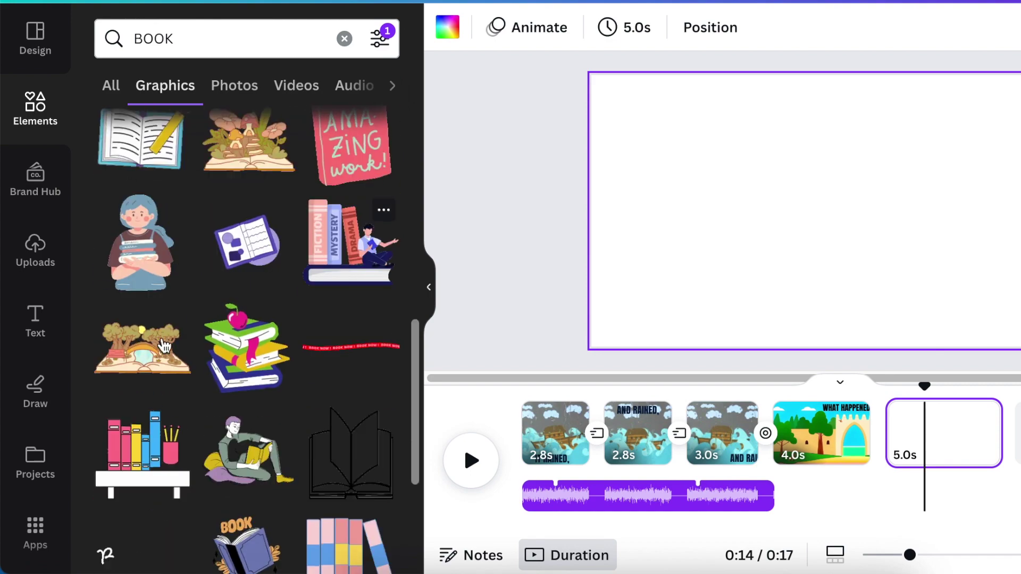
Make the new page's background black and add the open pop-up book graphic with trees.
left_click(447, 27)
left_click(166, 144)
left_click(35, 106)
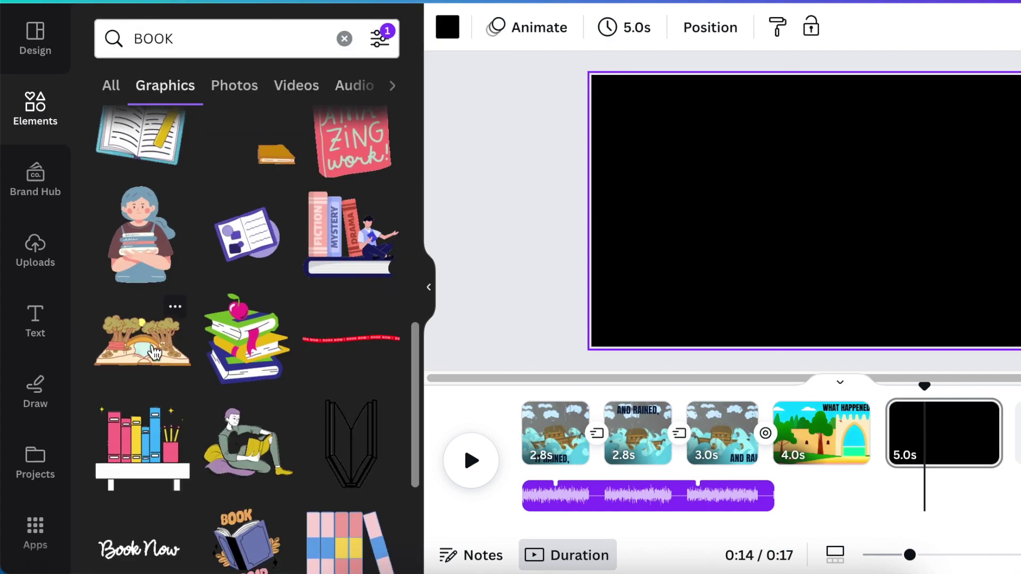
left_click(142, 338)
left_click_drag(886, 393, 920, 399)
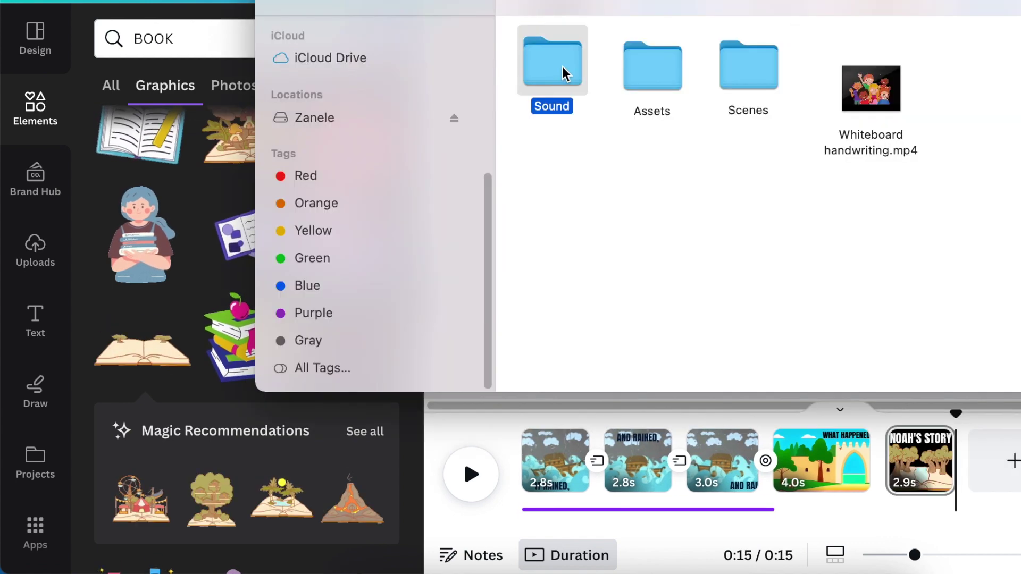
Preview the audio files in the Sound folder and upload mixkit-jungle-voices-517.mp3 to the design's uploads.
double_click(553, 67)
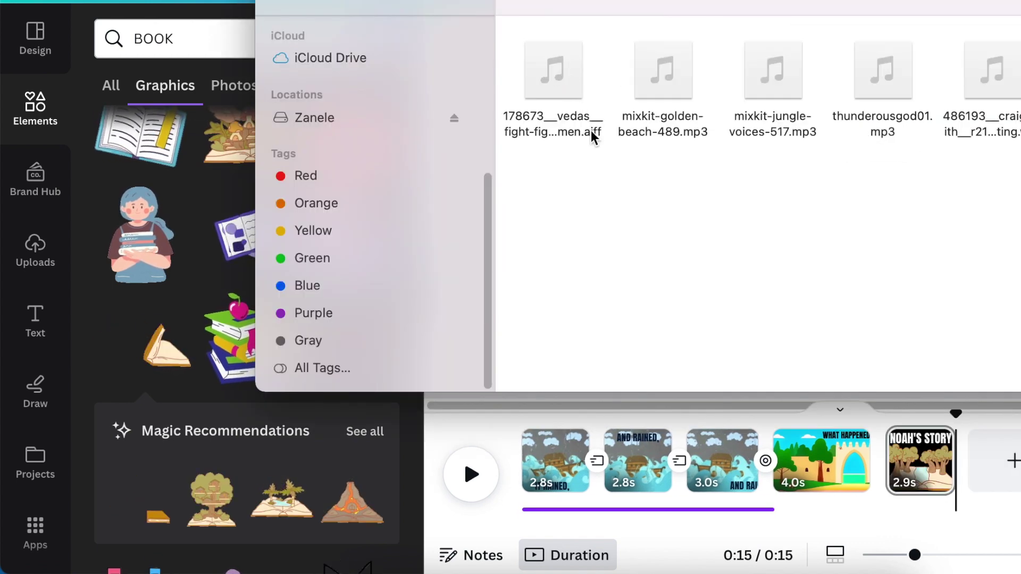
left_click(553, 69)
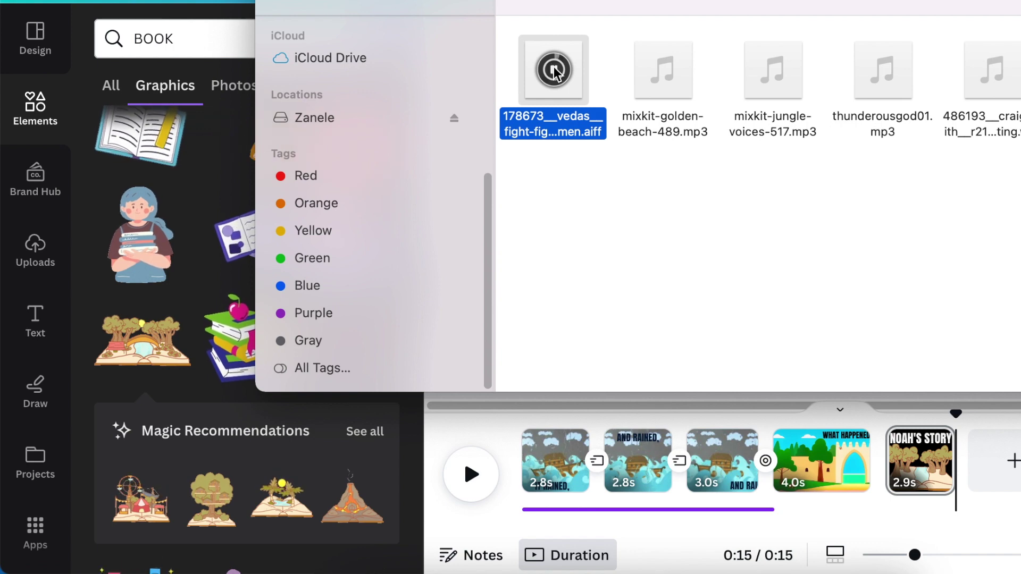
left_click(664, 69)
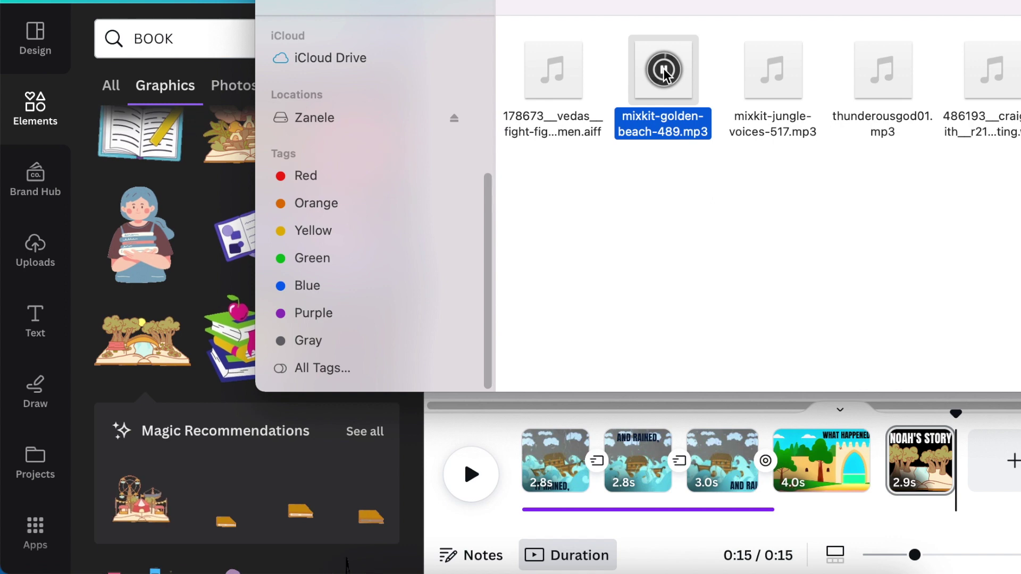
left_click(774, 70)
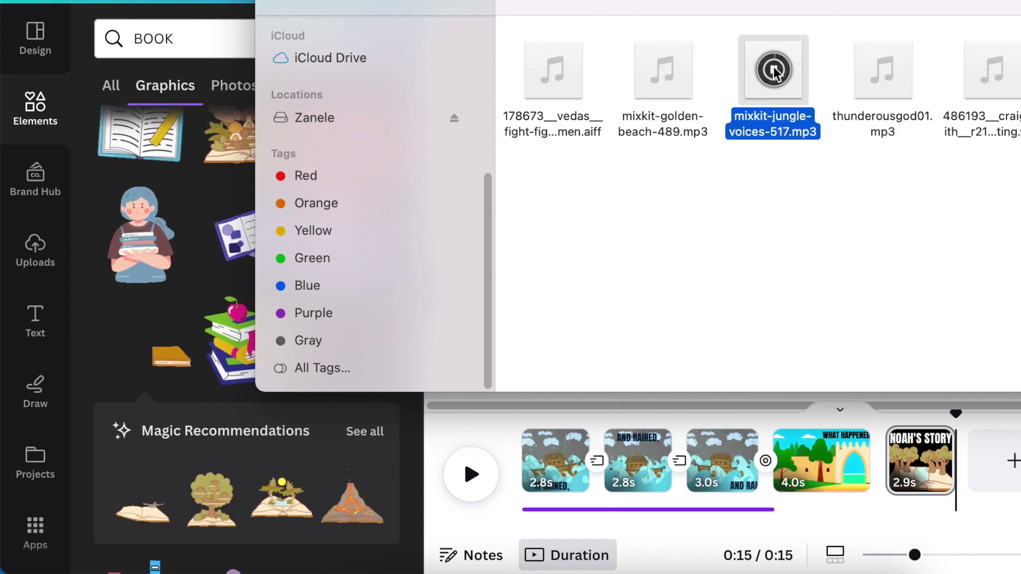
left_click_drag(773, 66, 189, 212)
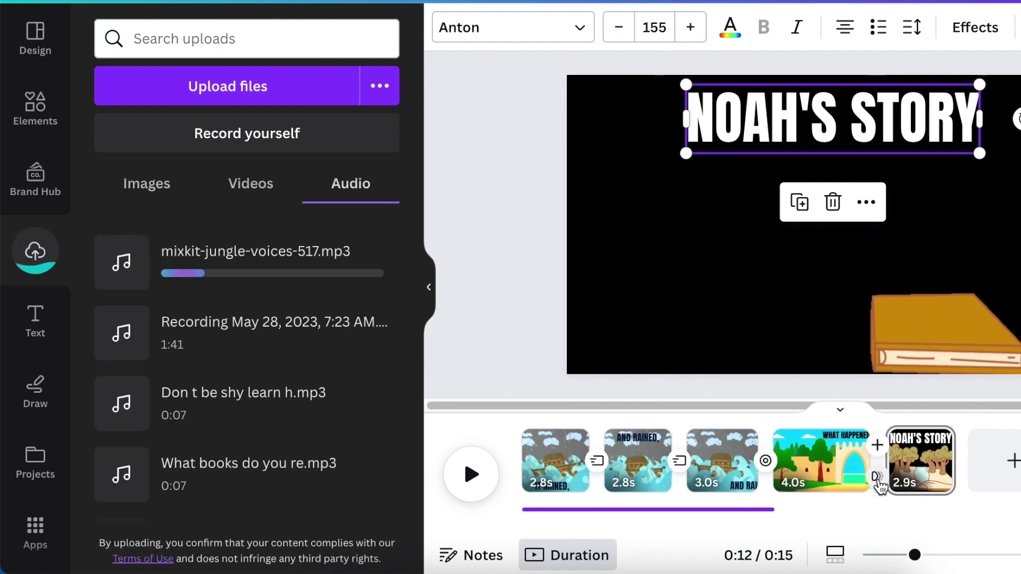
Add a leftward Flow transition of about 1.5 seconds between the castle page and the NOAH'S STORY page.
left_click(881, 485)
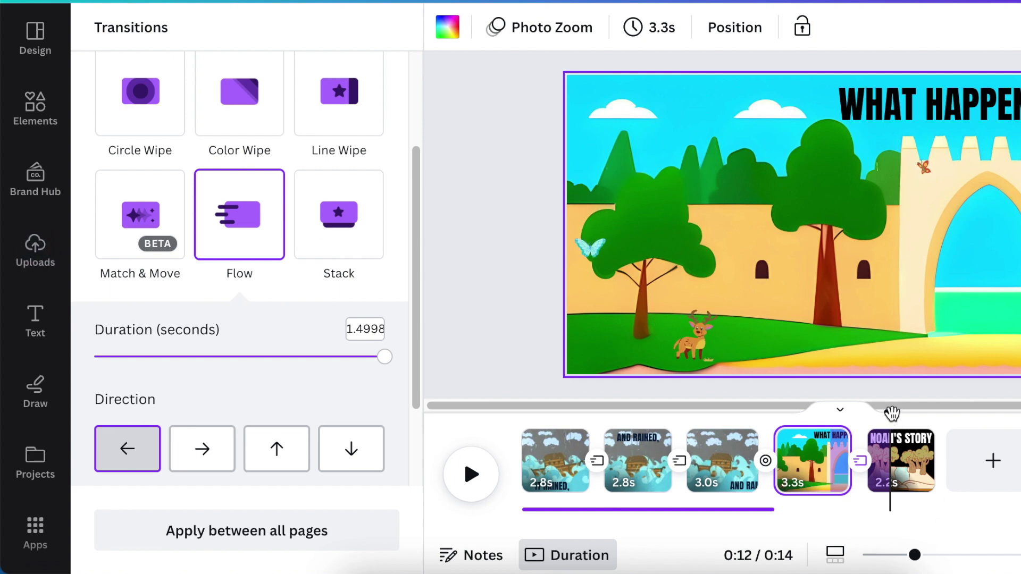
Add the uploaded mixkit-jungle-voices-517.mp3 audio to the timeline, starting at the castle page at 8.6 s.
left_click(774, 416)
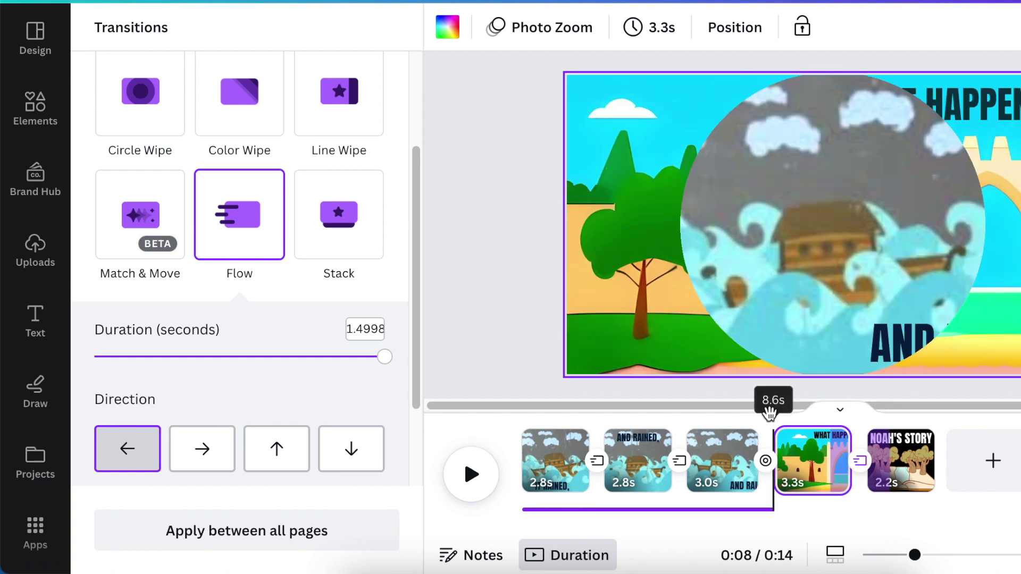
left_click(44, 260)
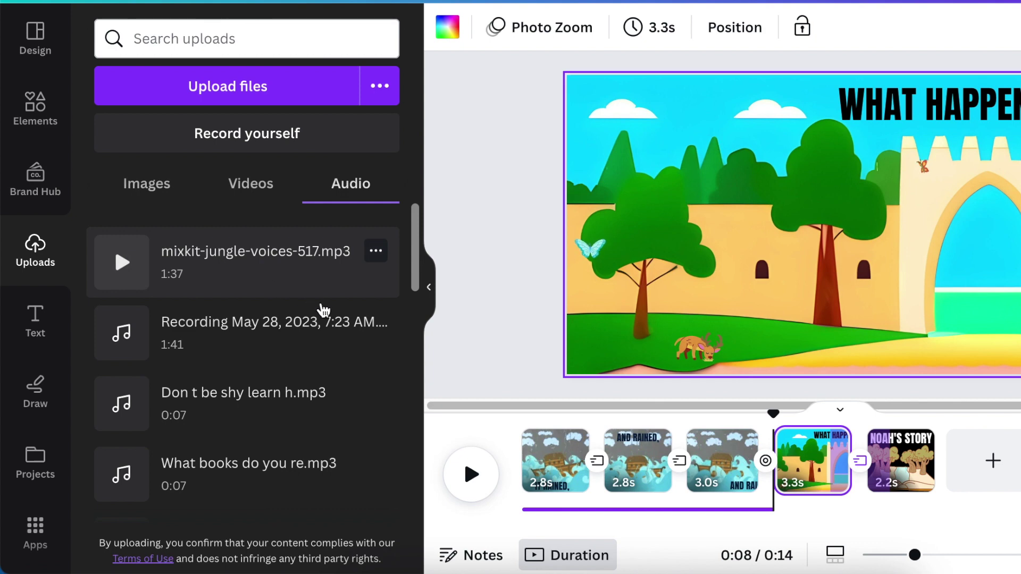
left_click_drag(829, 538, 809, 514)
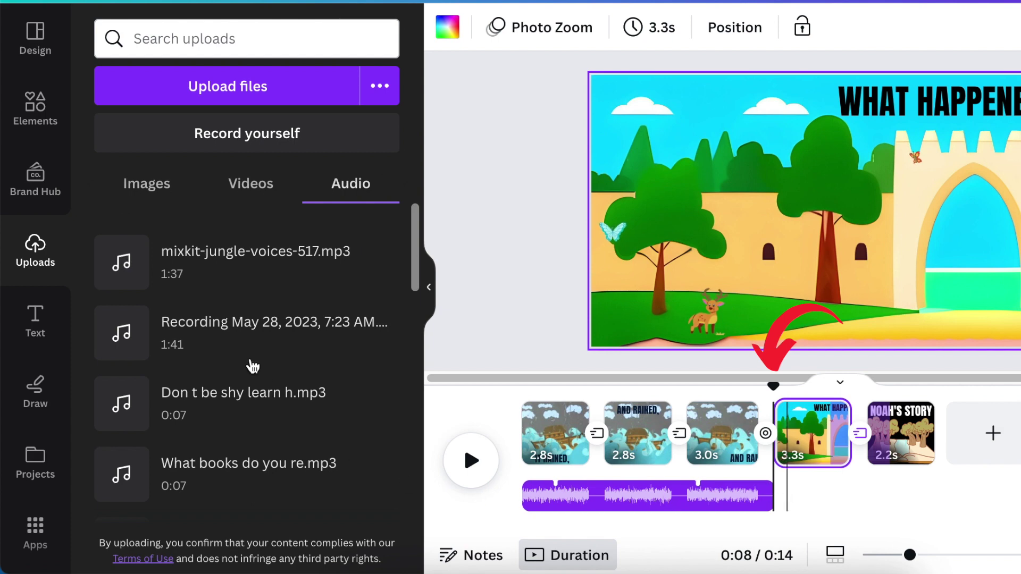
left_click(230, 261)
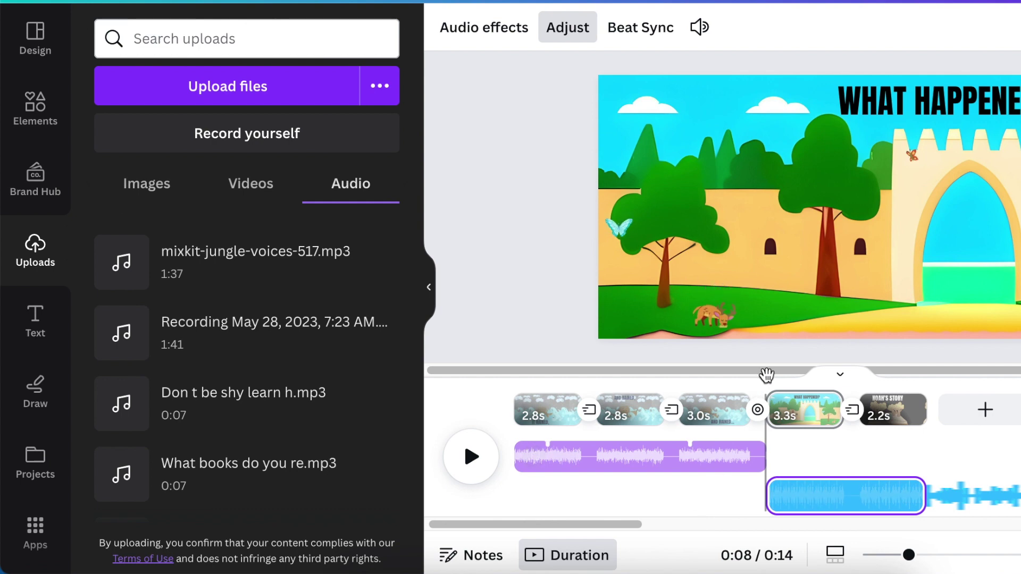
Play the video from 5.8 s to the end to review the transitions and sound, and return to the castle page's start.
left_click(691, 376)
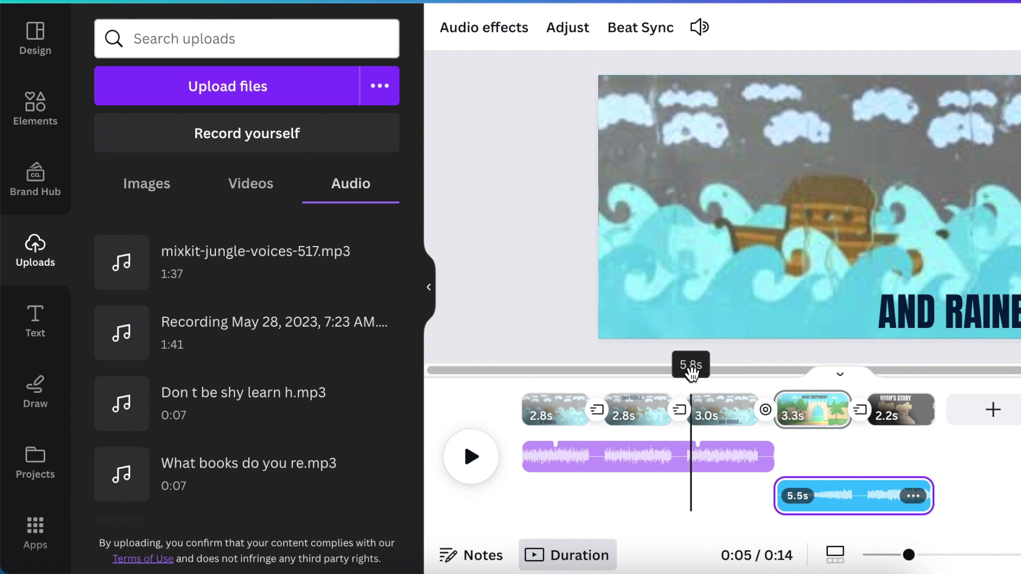
key("space")
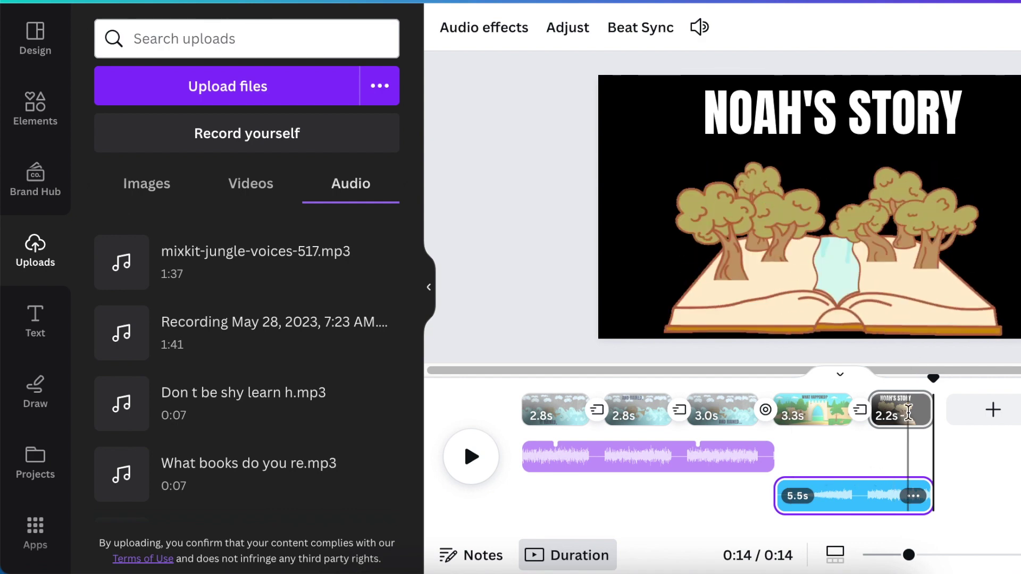
left_click_drag(857, 380, 765, 381)
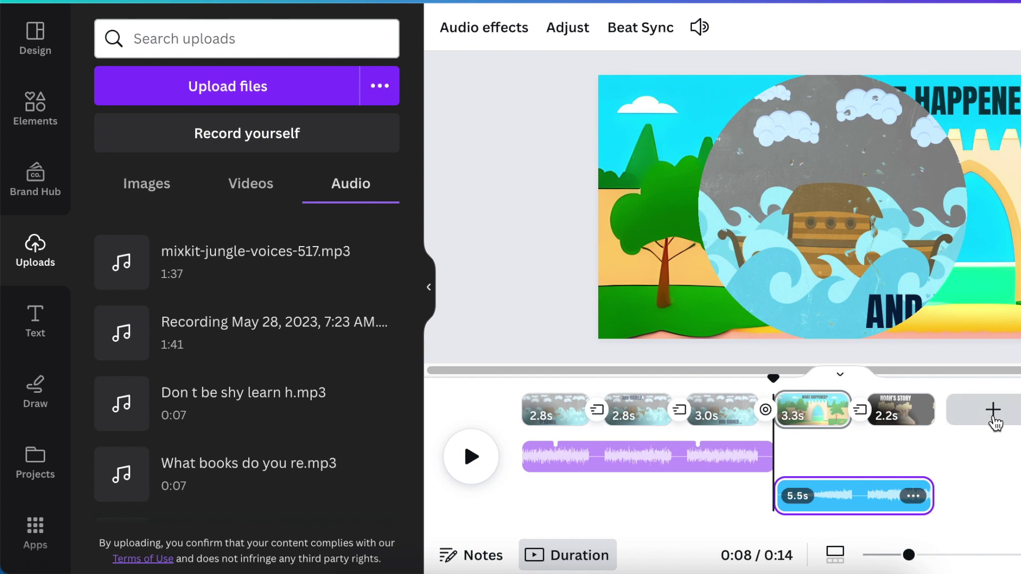
Add a new page after the NOAH'S STORY page and upload all the scene audio files from the Noah folder.
left_click(993, 413)
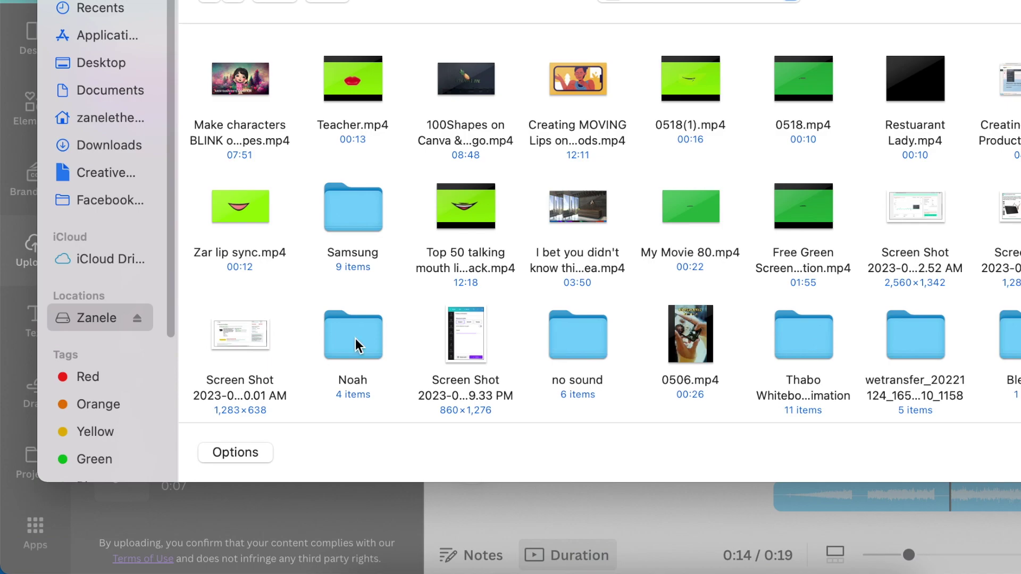
double_click(354, 332)
key("super+a")
key("Return")
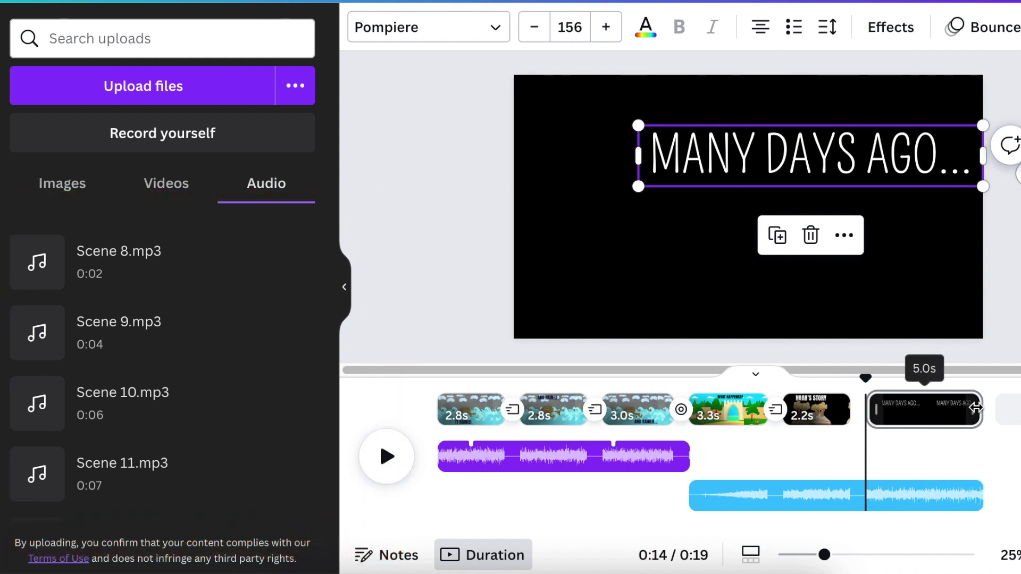
Add the Scene 1 2.mp3 audio to the MANY DAYS AGO... page and shorten the page to 4.4 seconds.
scroll(182, 410, "down", 5)
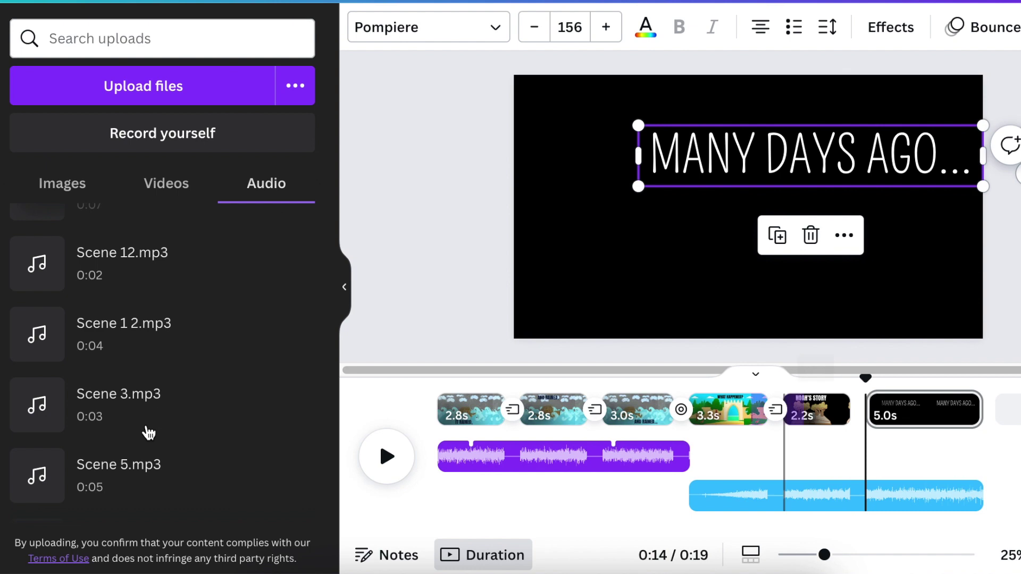
left_click(159, 341)
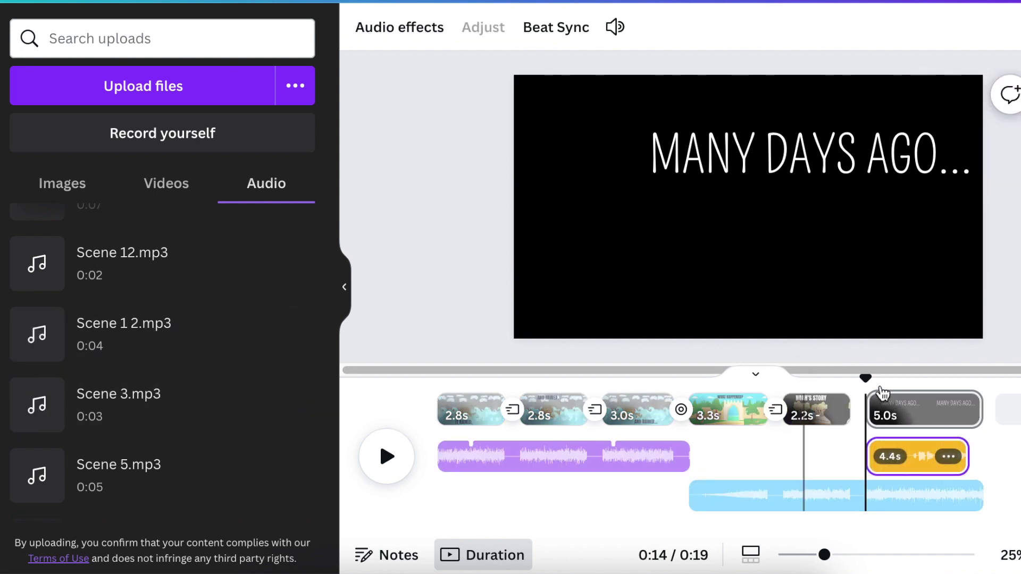
left_click_drag(983, 411, 967, 412)
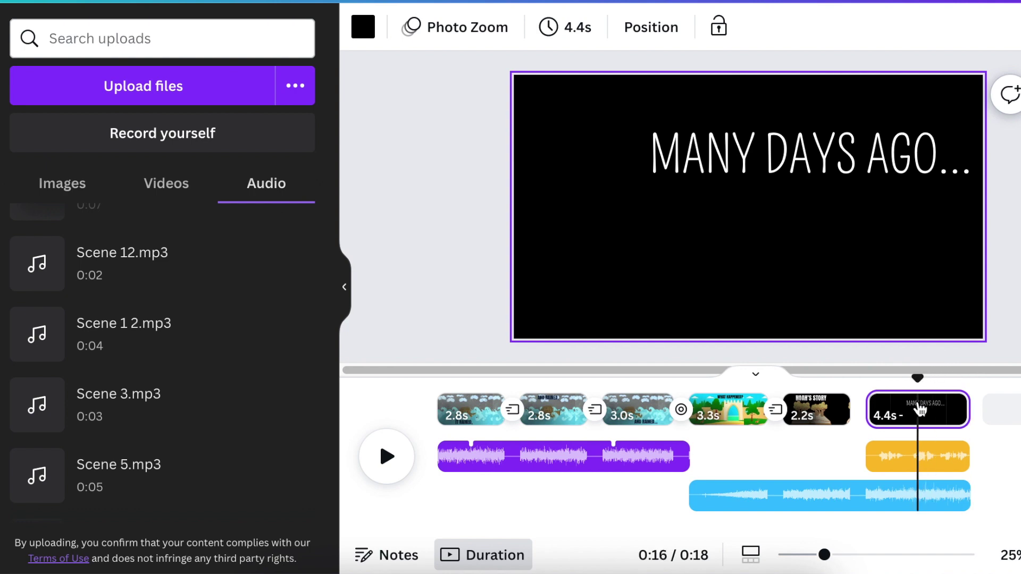
Split the MANY DAYS AGO... page into two 2.2-second halves and delete the text from the second half.
right_click(920, 409)
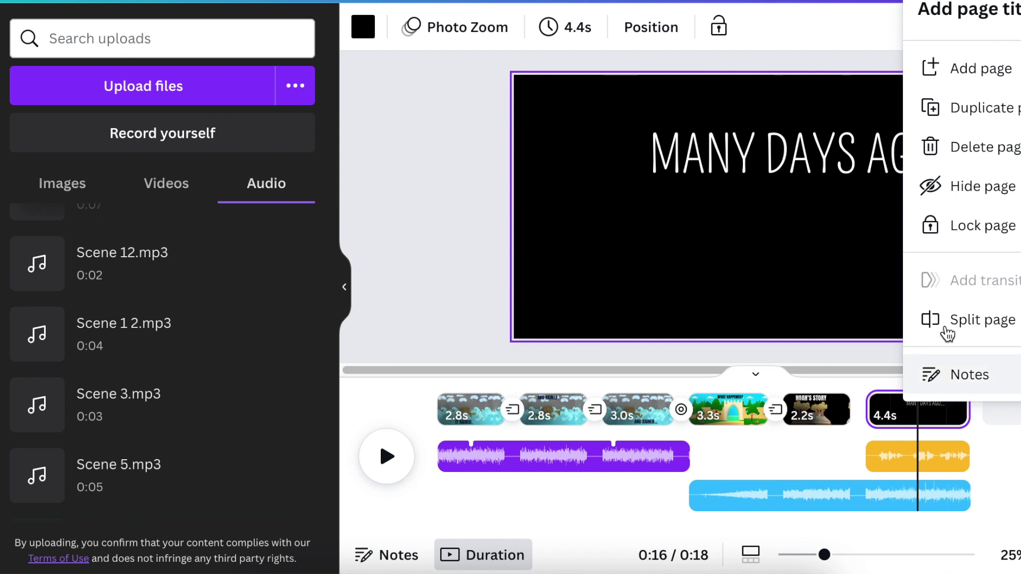
left_click(974, 324)
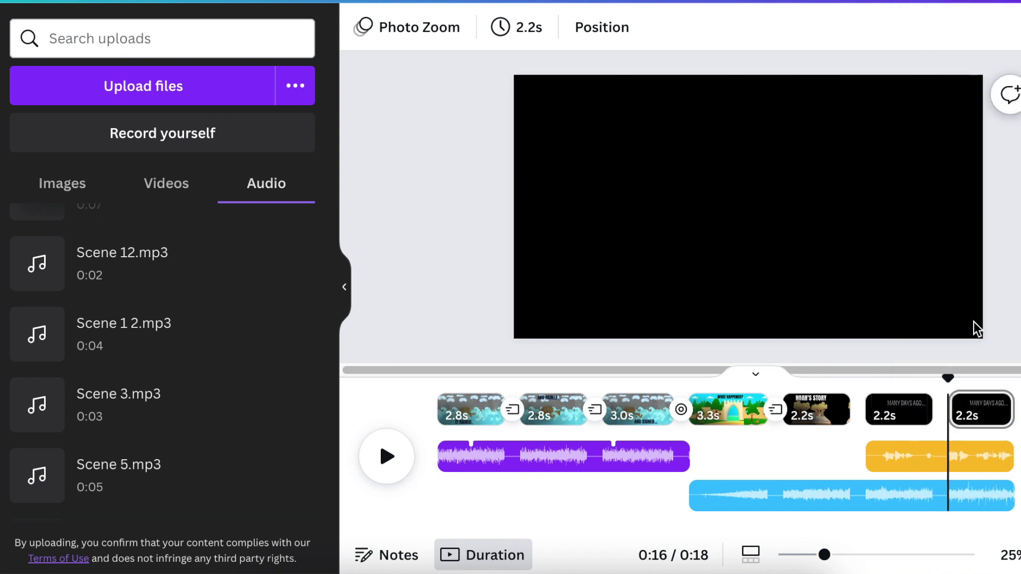
left_click(983, 414)
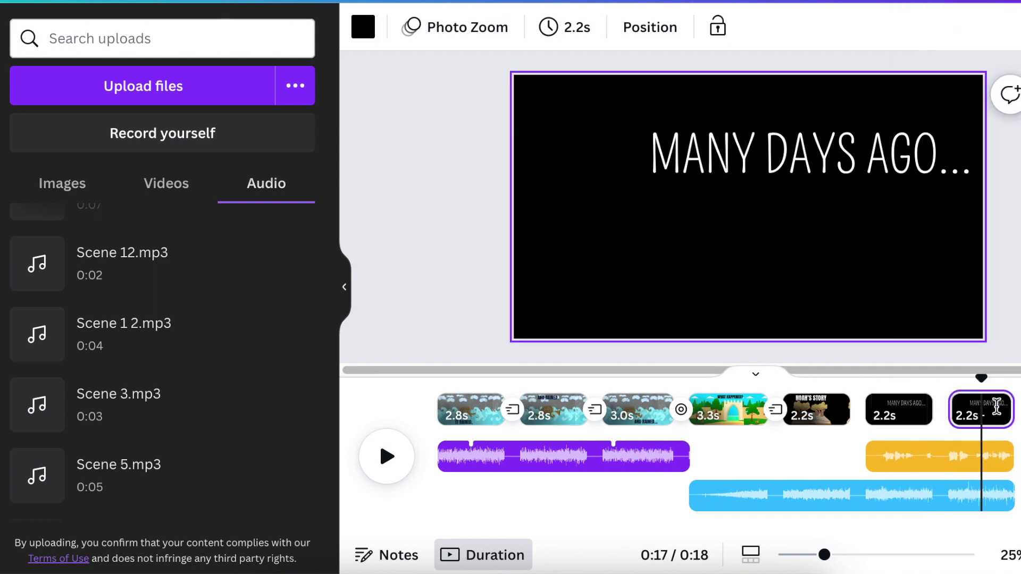
left_click(881, 166)
key("Delete")
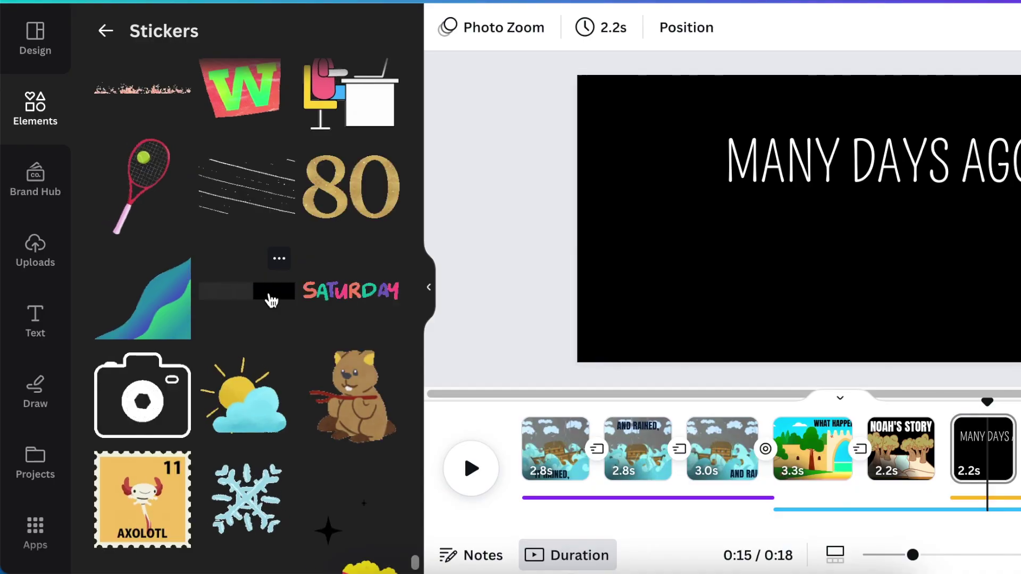
Browse the stickers and add the pointing woman in the purple sweater to the MANY DAYS AGO... page.
scroll(270, 297, "down", 4)
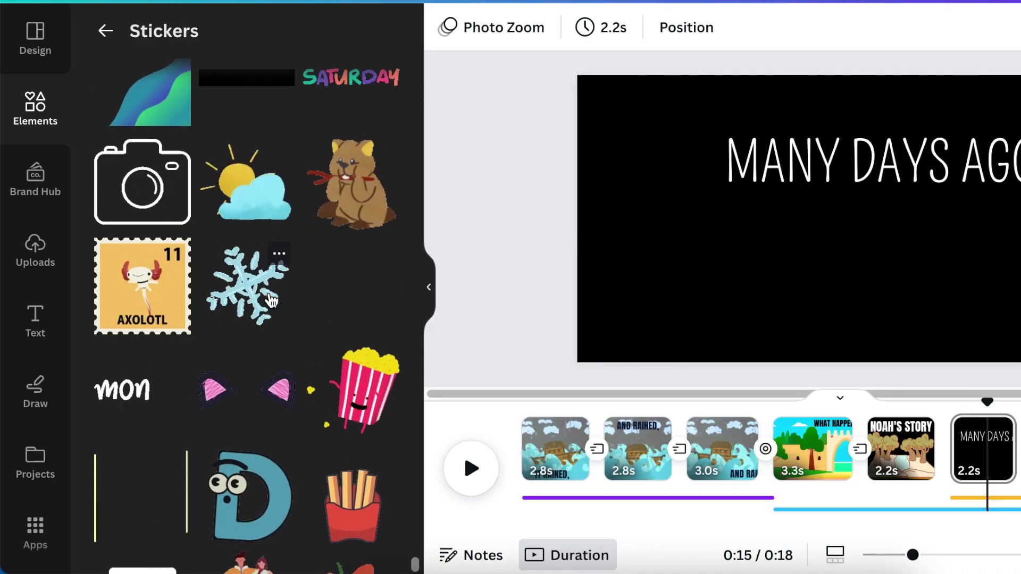
scroll(270, 300, "down", 3)
scroll(271, 300, "down", 3)
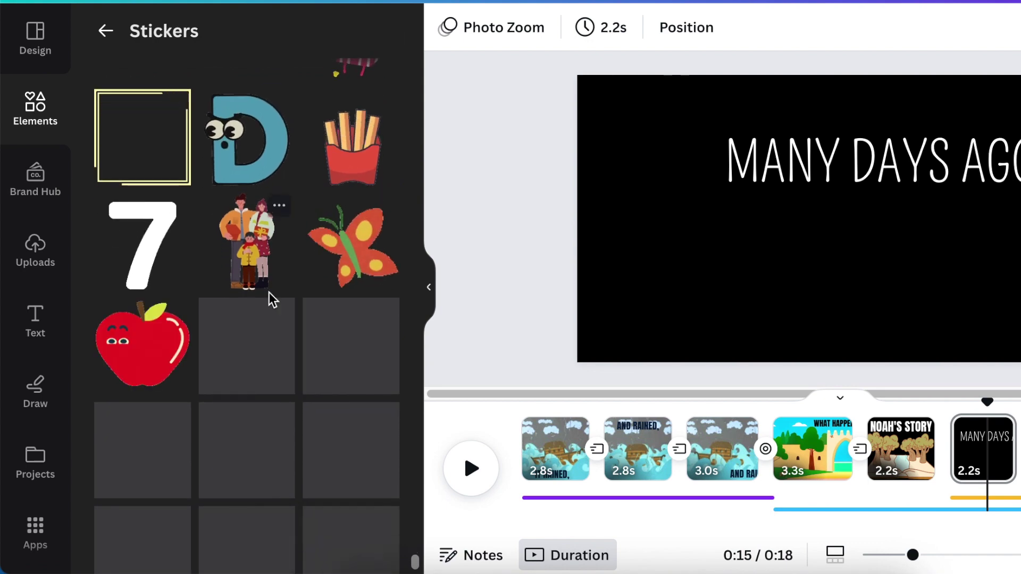
scroll(271, 300, "down", 1)
scroll(270, 299, "down", 7)
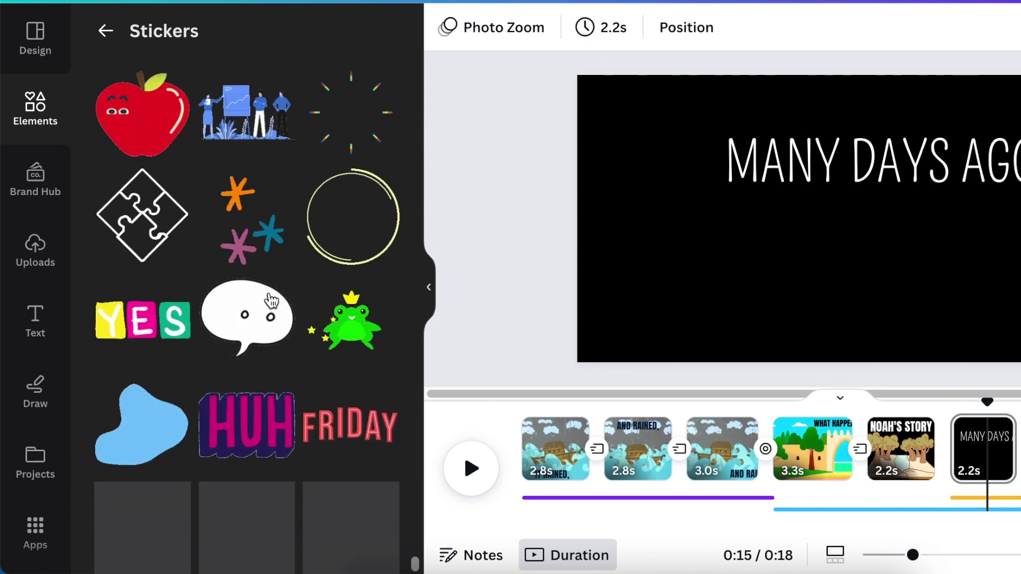
scroll(271, 301, "down", 1)
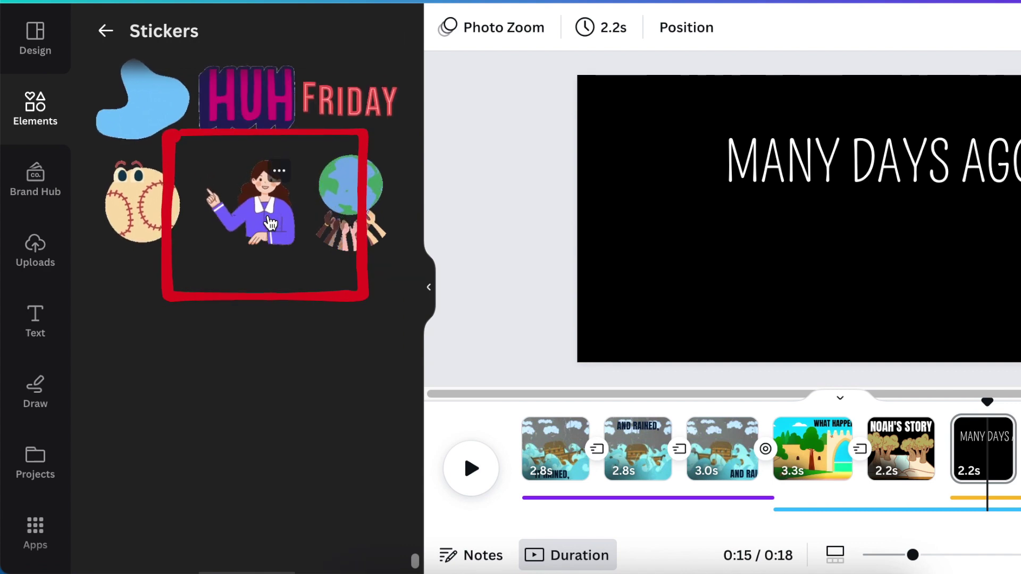
left_click(271, 223)
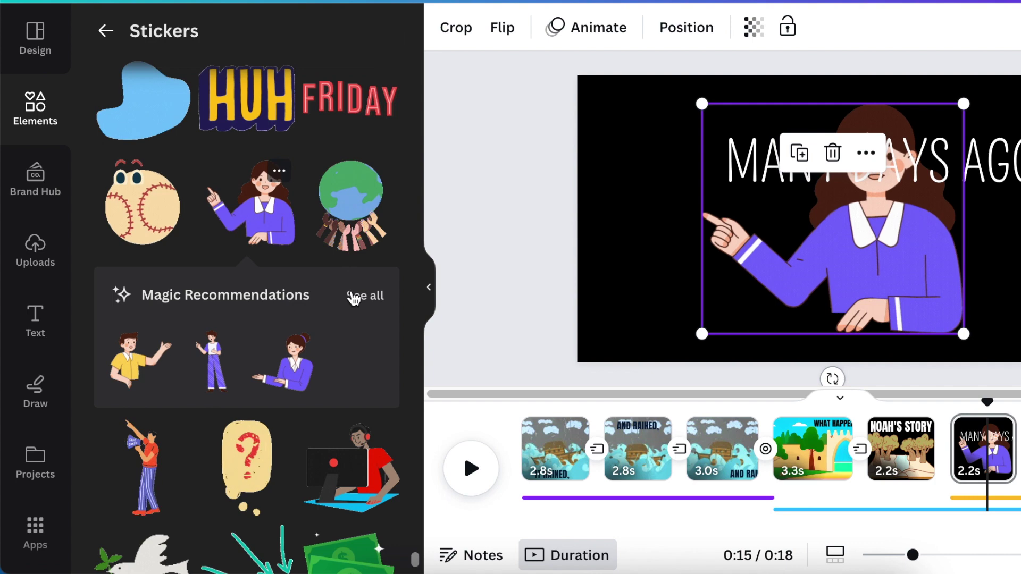
Add the recommended waving man in the yellow shirt to the MANY DAYS AGO... page and delete the woman sticker.
mouse_move(132, 366)
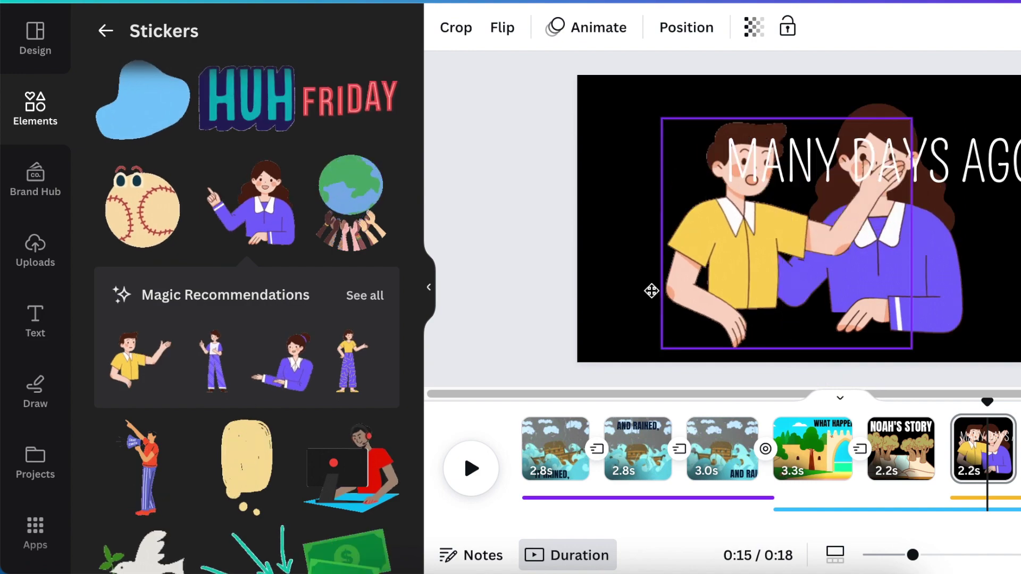
left_click(885, 280)
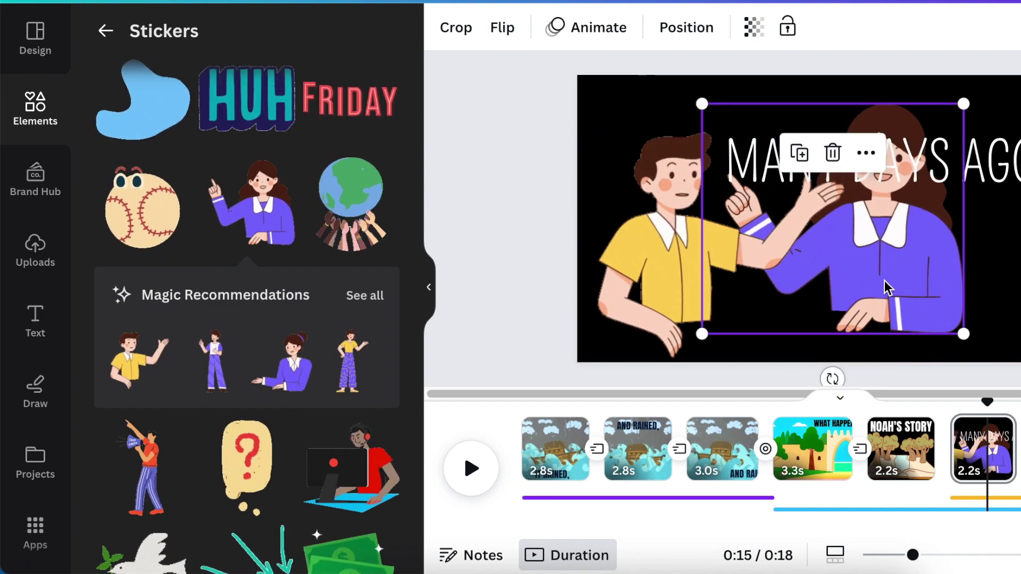
key("Delete")
left_click(698, 282)
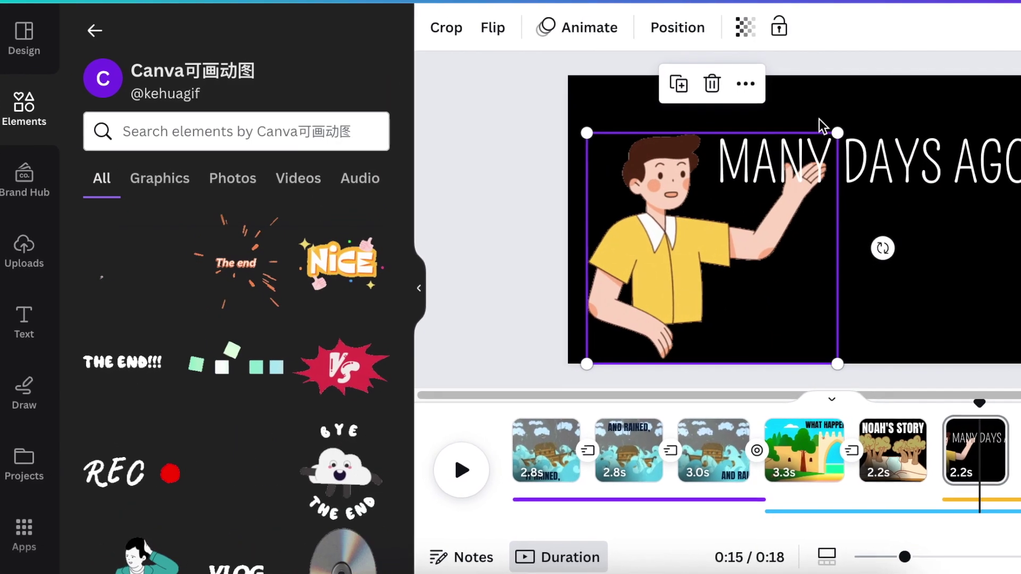
Enlarge the man sticker in the page's lower-left area and select the MANY DAYS AGO... text.
left_click_drag(555, 367, 528, 388)
left_click_drag(466, 396, 466, 397)
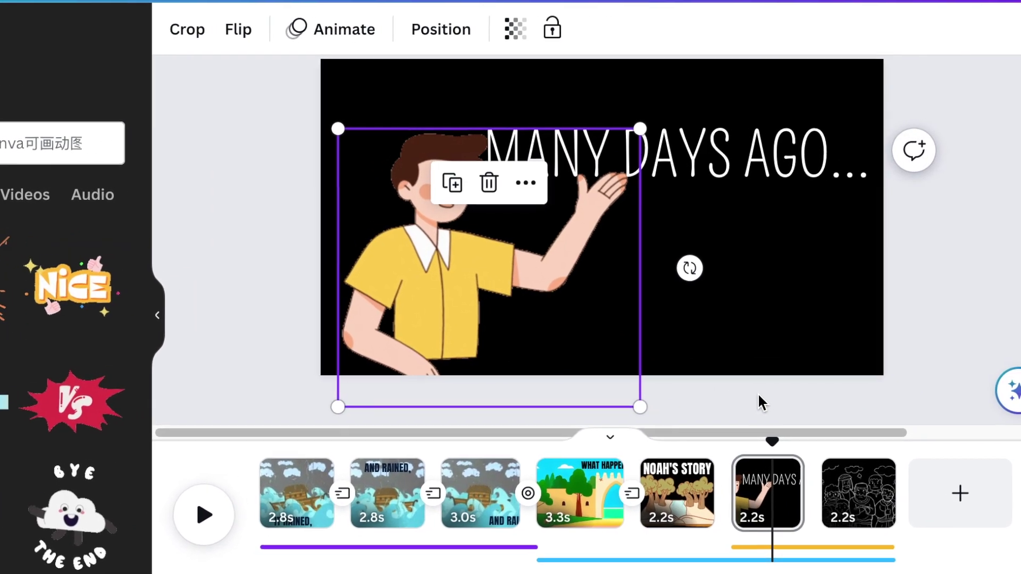
left_click(722, 162)
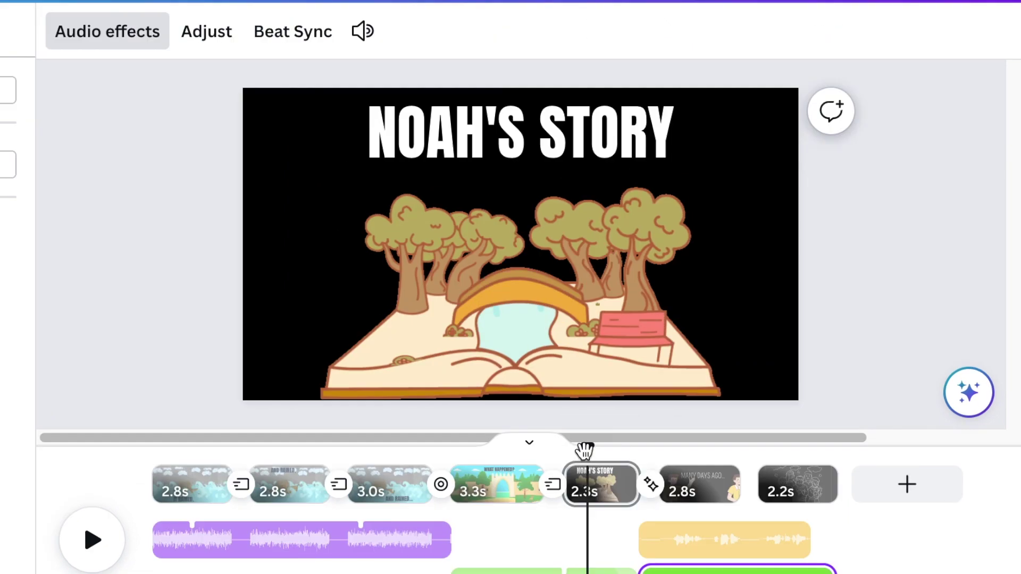
Play the video from the NOAH'S STORY page into the angry crowd page to review the scenes and audio.
key("space")
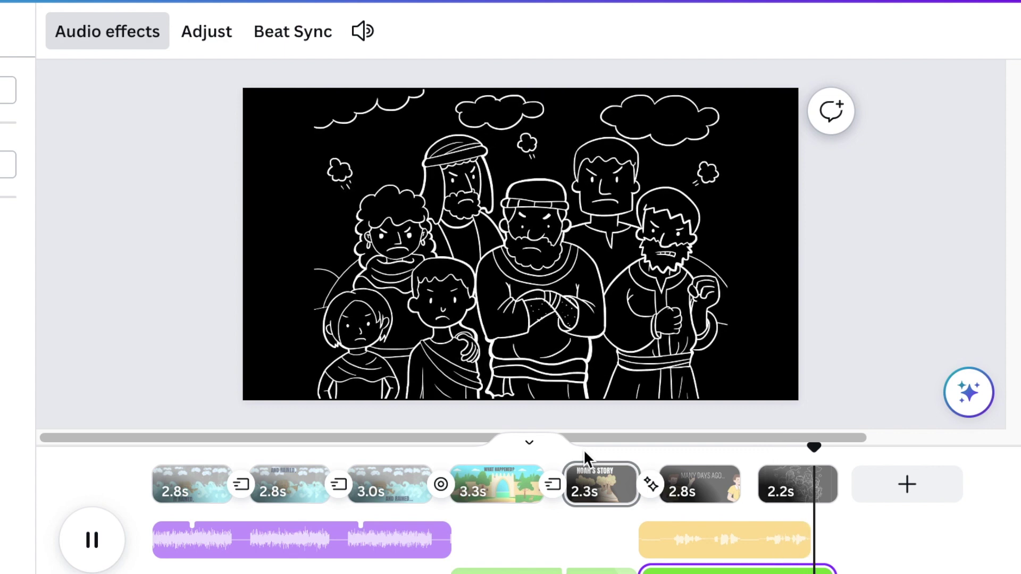
key("space")
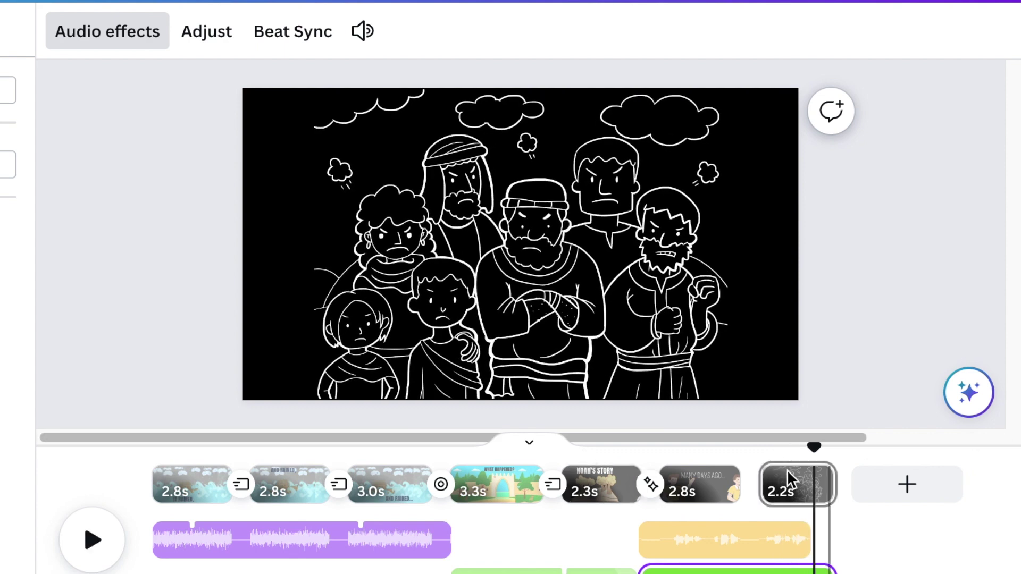
Add a new page after the angry crowd page and search the graphics for "abandoned house".
left_click(870, 485)
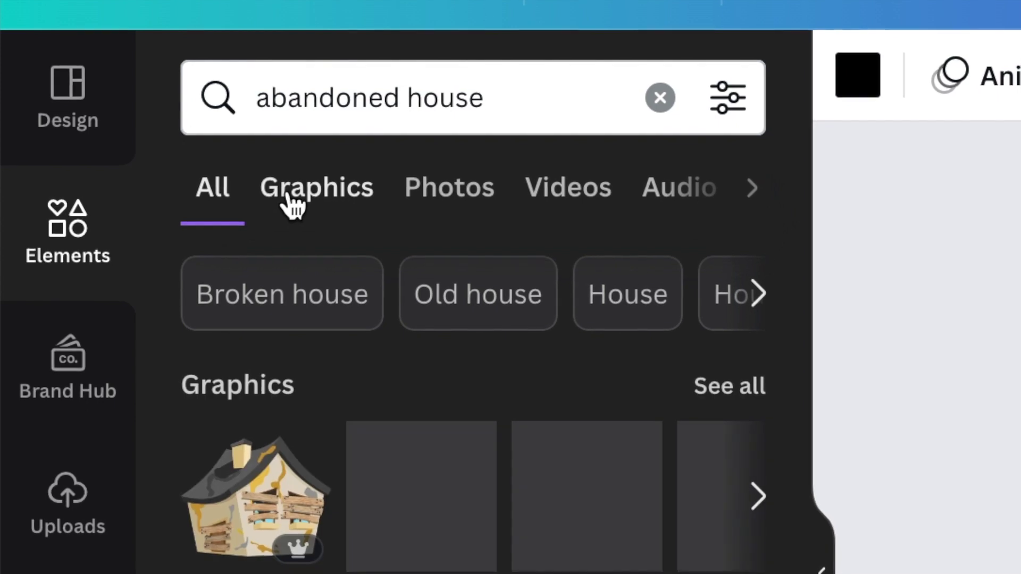
left_click(720, 385)
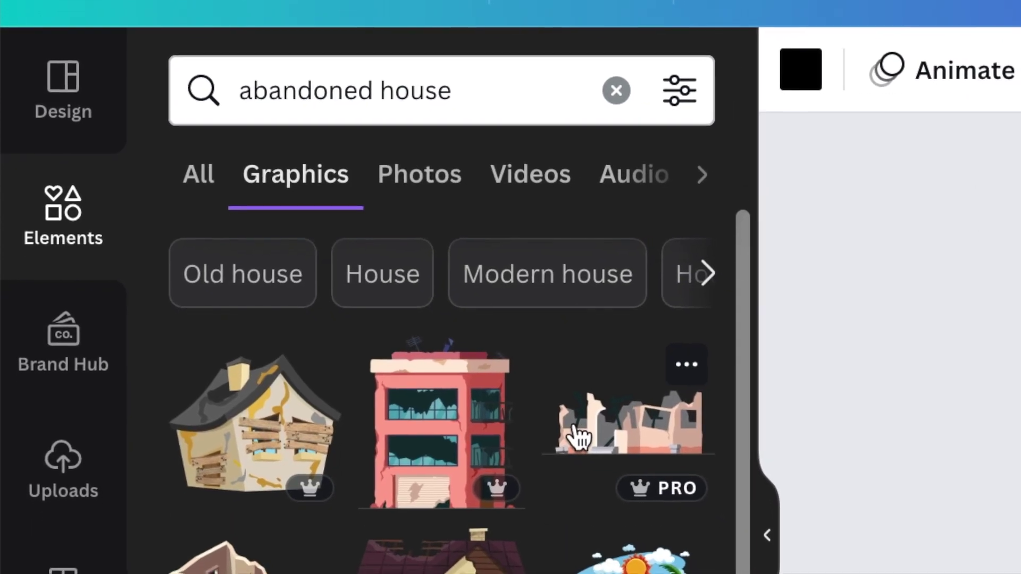
scroll(550, 412, "down", 5)
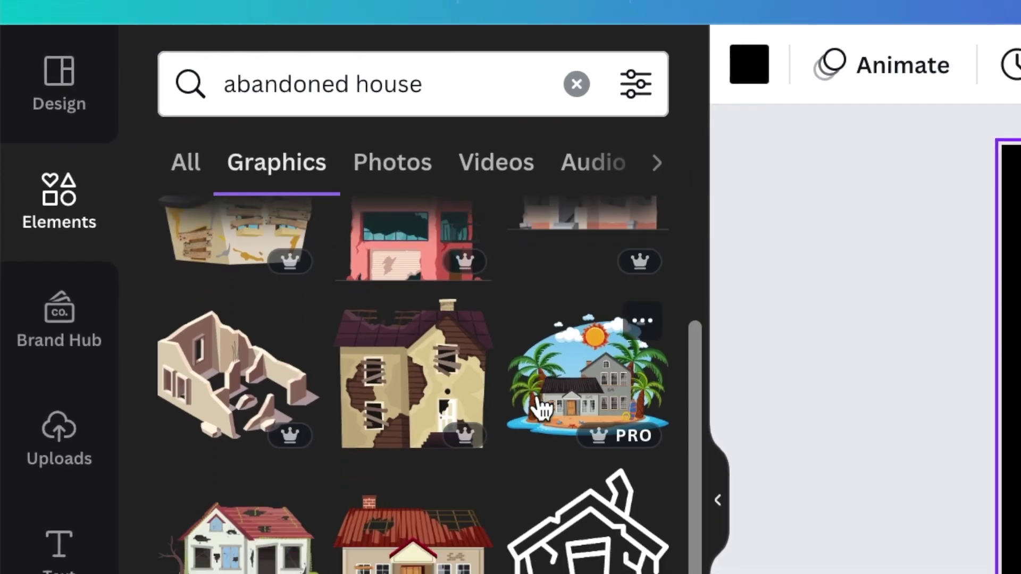
scroll(519, 392, "up", 3)
scroll(506, 382, "down", 15)
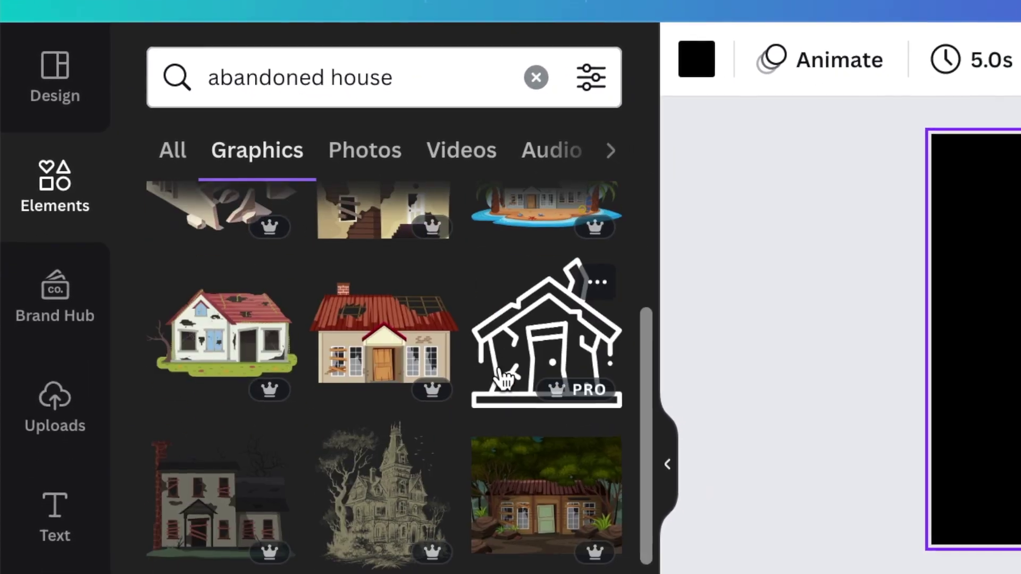
scroll(468, 351, "down", 1)
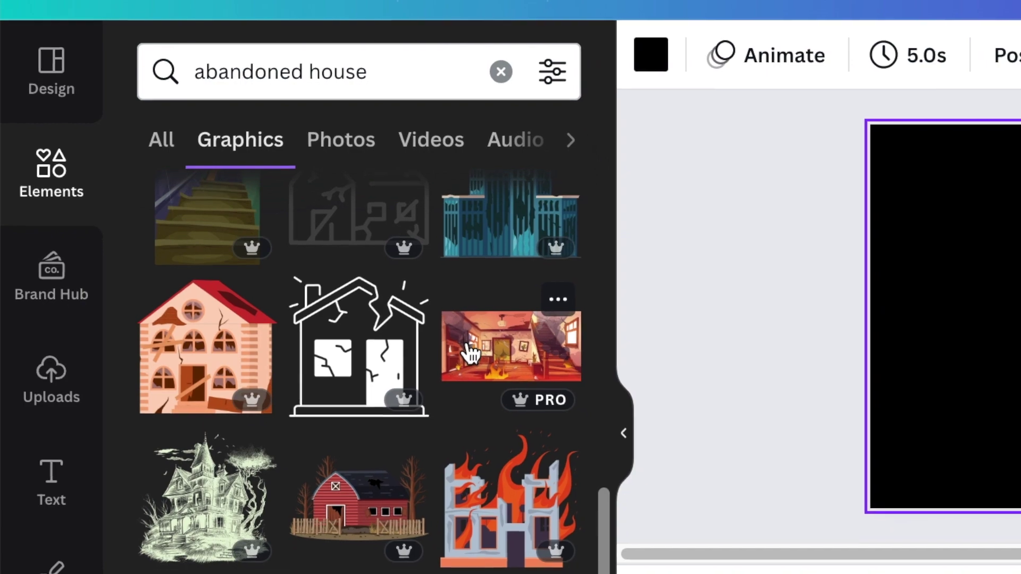
Add the red barn and the recommended white ruined house, with the house shrunk into the new page's upper-left corner.
left_click(362, 553)
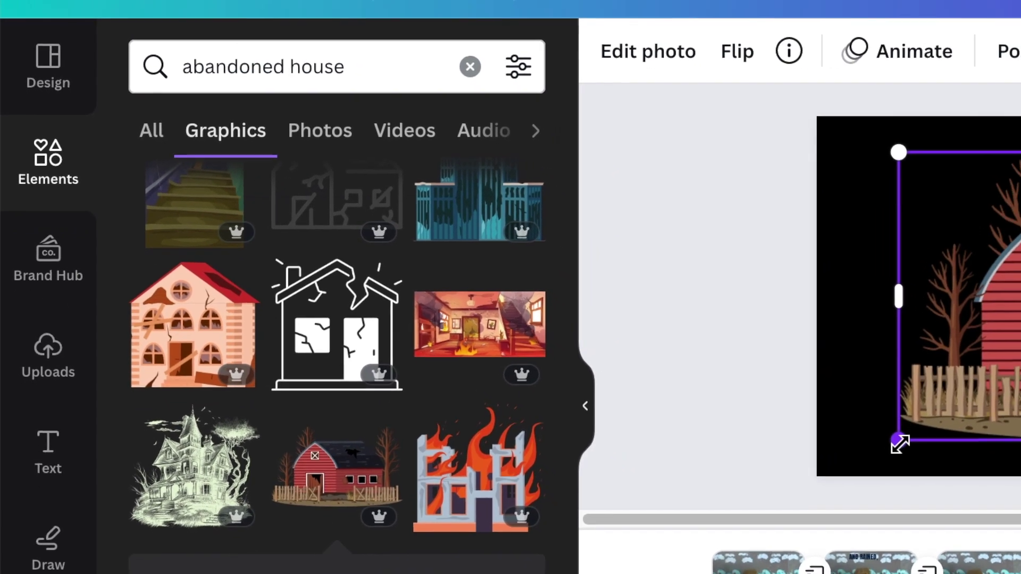
key("Delete")
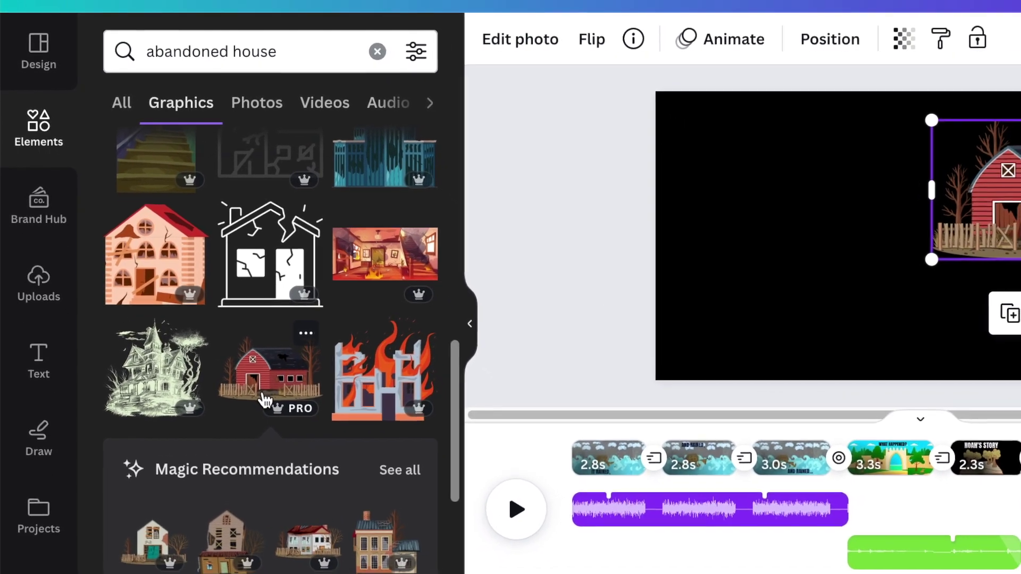
left_click(160, 548)
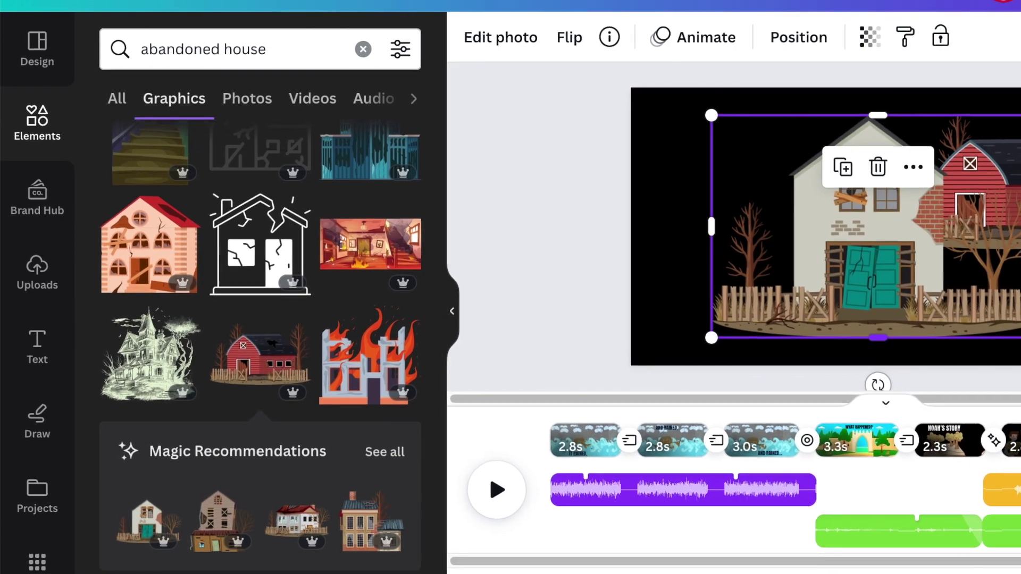
left_click_drag(1019, 340, 847, 204)
left_click_drag(768, 187, 718, 177)
left_click(637, 287)
Search the graphics for "fighting", add the fight cloud with stars, and shrink and place it below the white house.
left_click(223, 47)
type("fghti")
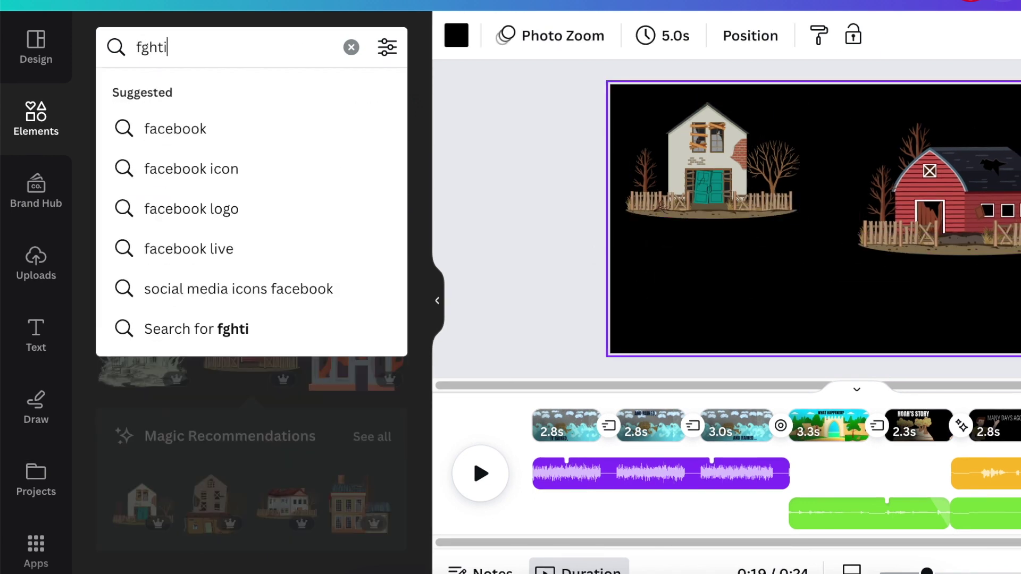
key("BackSpace")
key("BackSpace")
type("i")
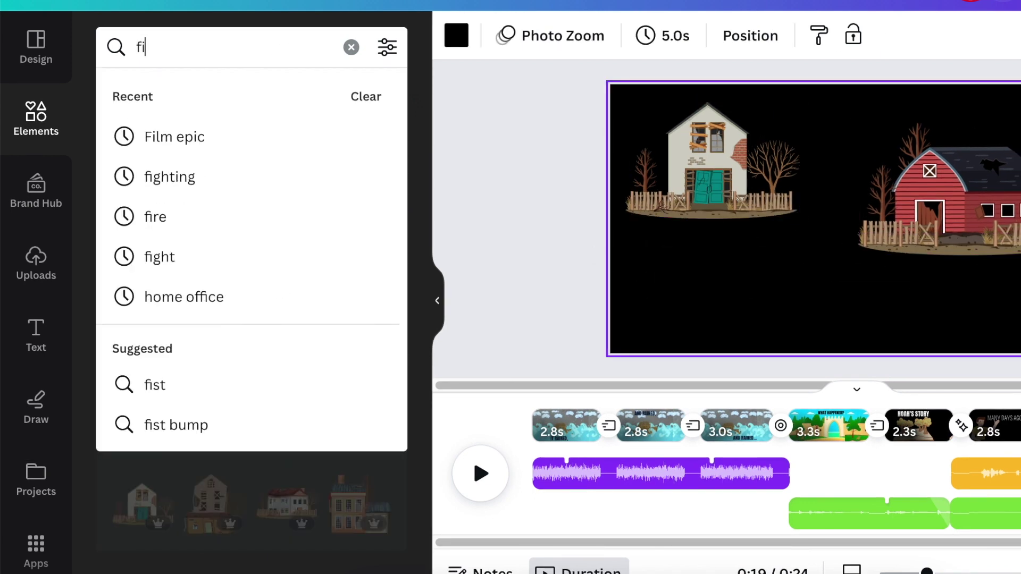
type("ghting")
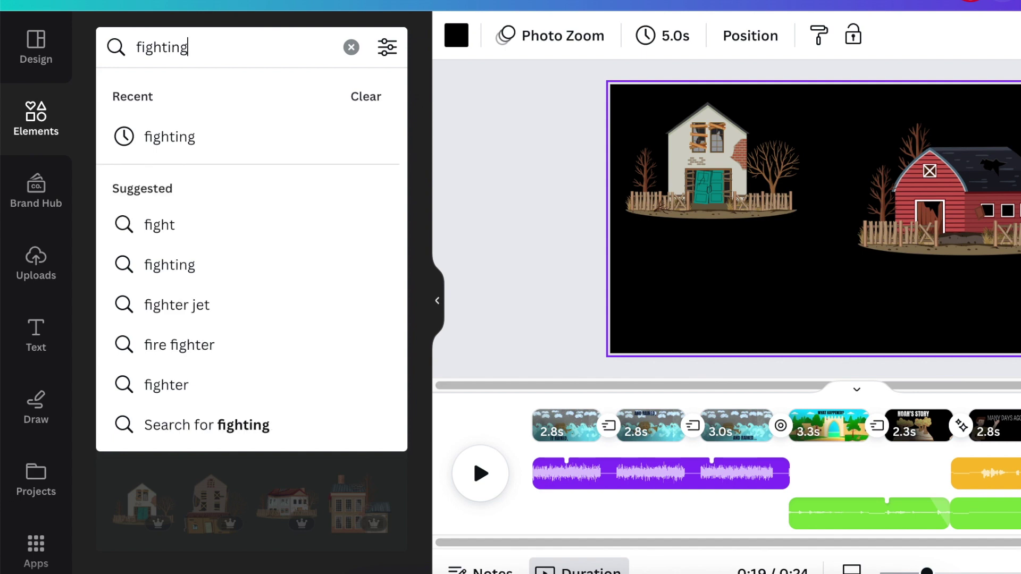
key("Return")
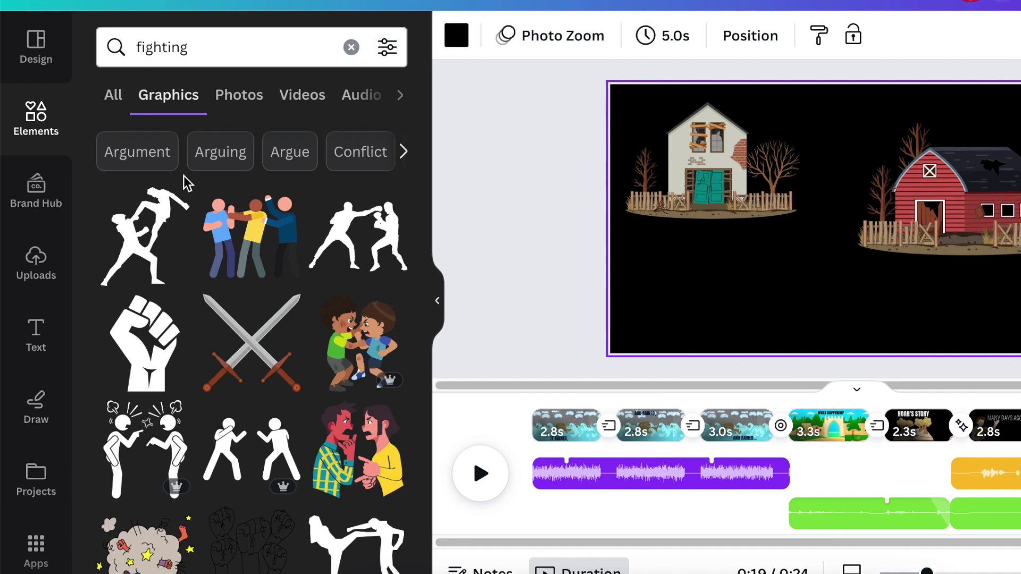
scroll(186, 183, "down", 2)
left_click(149, 503)
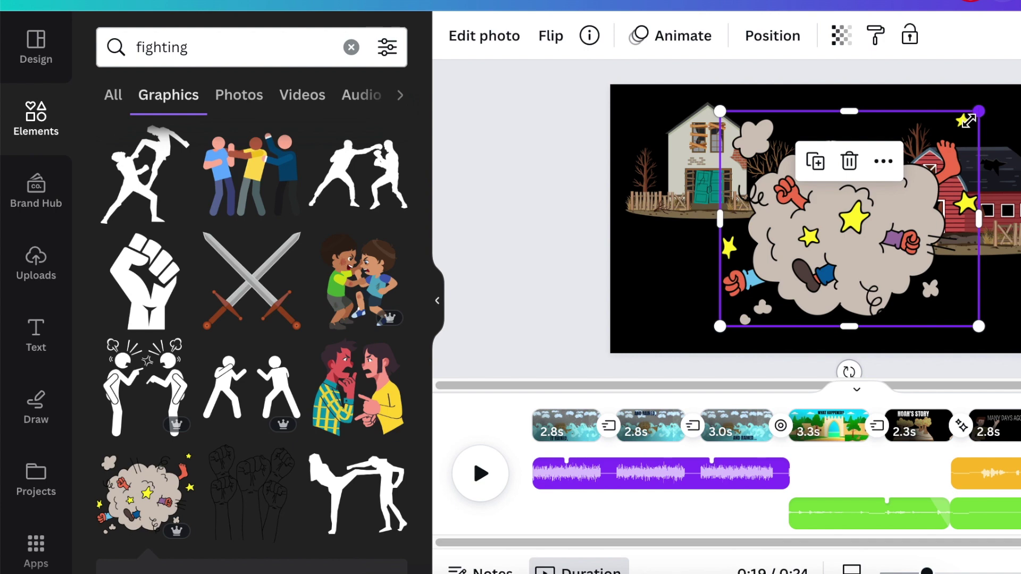
left_click_drag(968, 121, 888, 186)
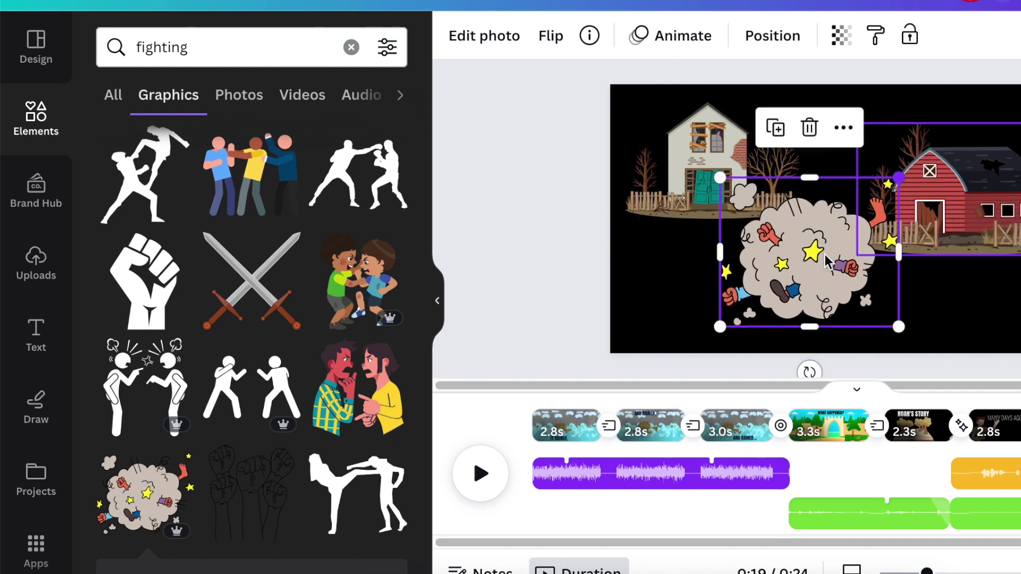
left_click_drag(776, 281, 736, 284)
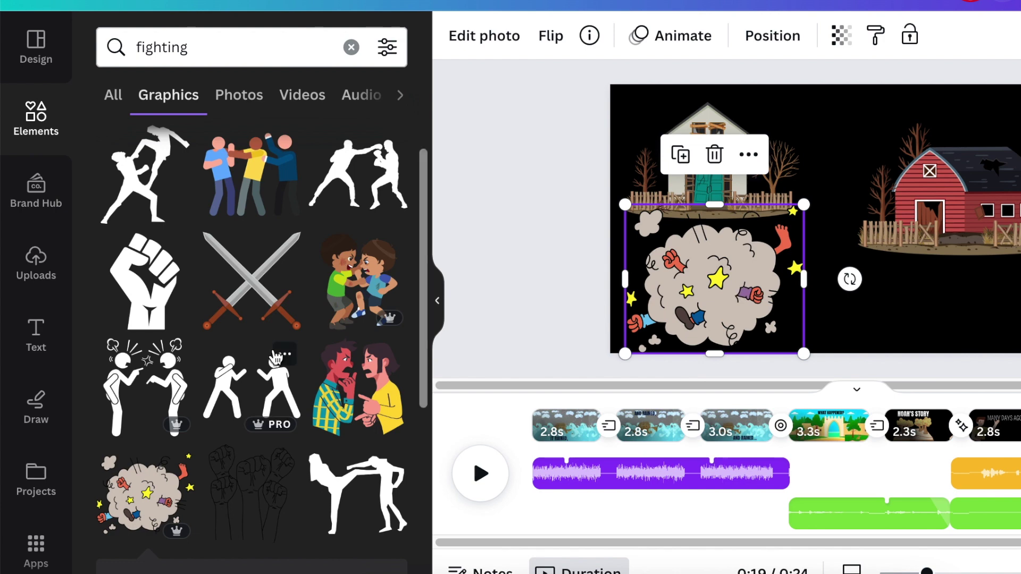
Add the graphic of two arguing figures in front of the red barn and recolour it white.
left_click(144, 386)
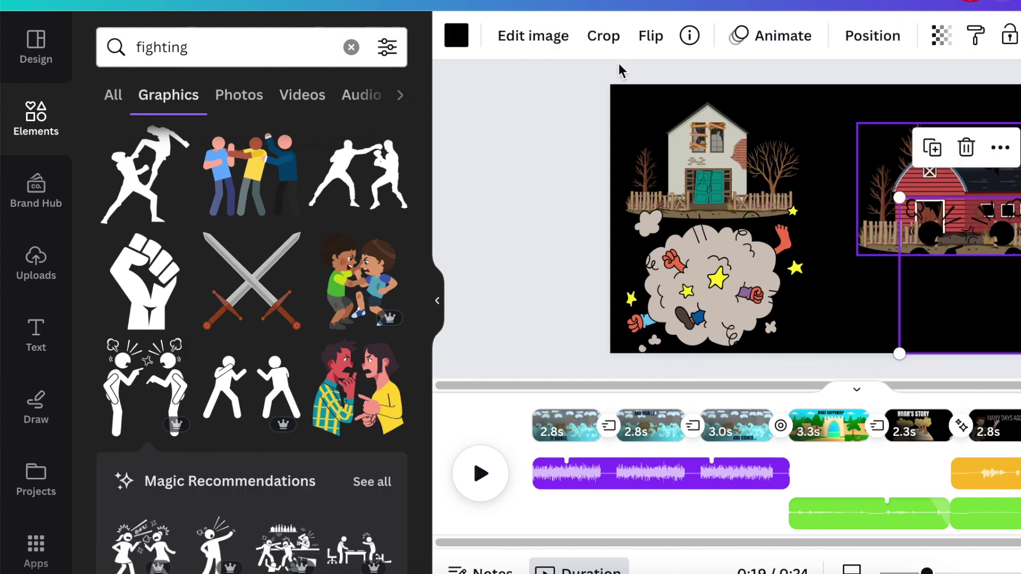
left_click(456, 36)
left_click(276, 156)
Search the elements for "fire" and limit the results to animated ones.
left_click(36, 117)
left_click(205, 47)
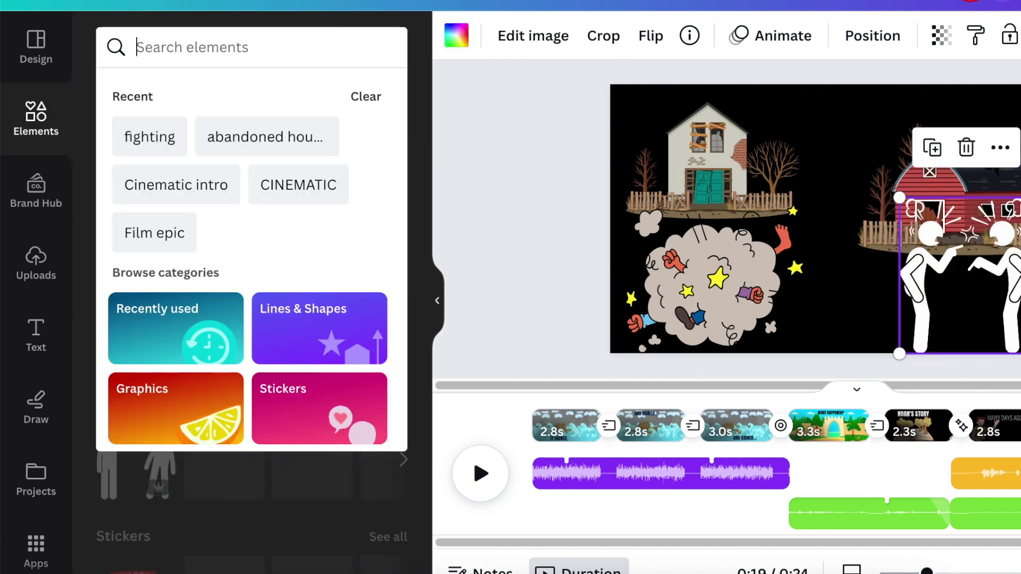
type("fire")
key("Return")
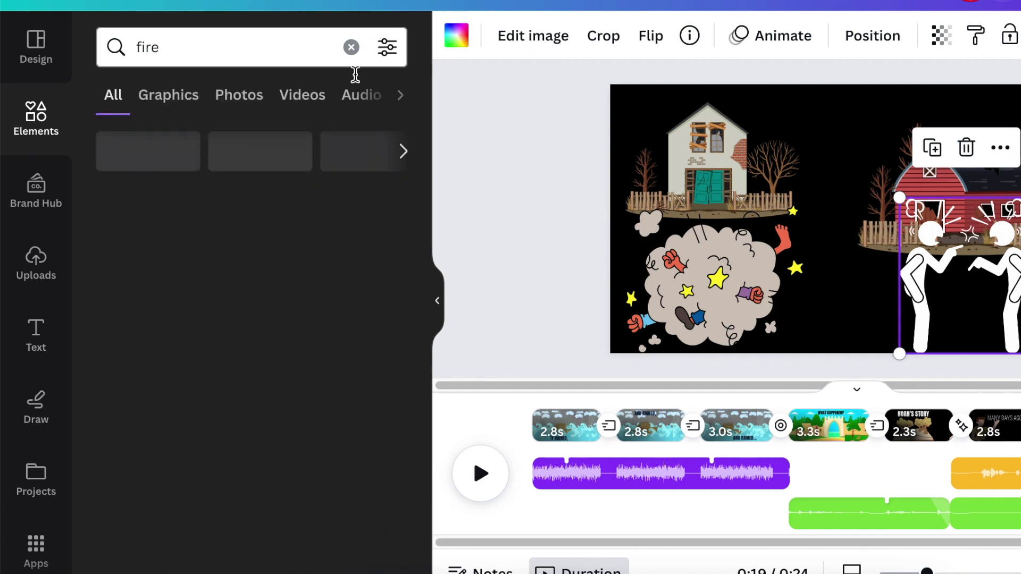
left_click(387, 49)
scroll(322, 271, "down", 5)
left_click(271, 204)
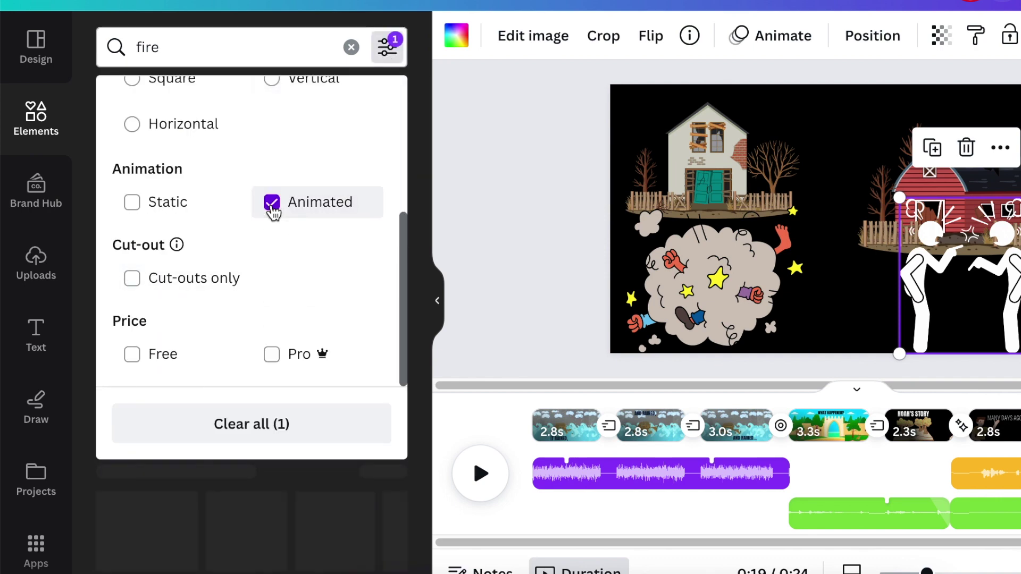
left_click(467, 250)
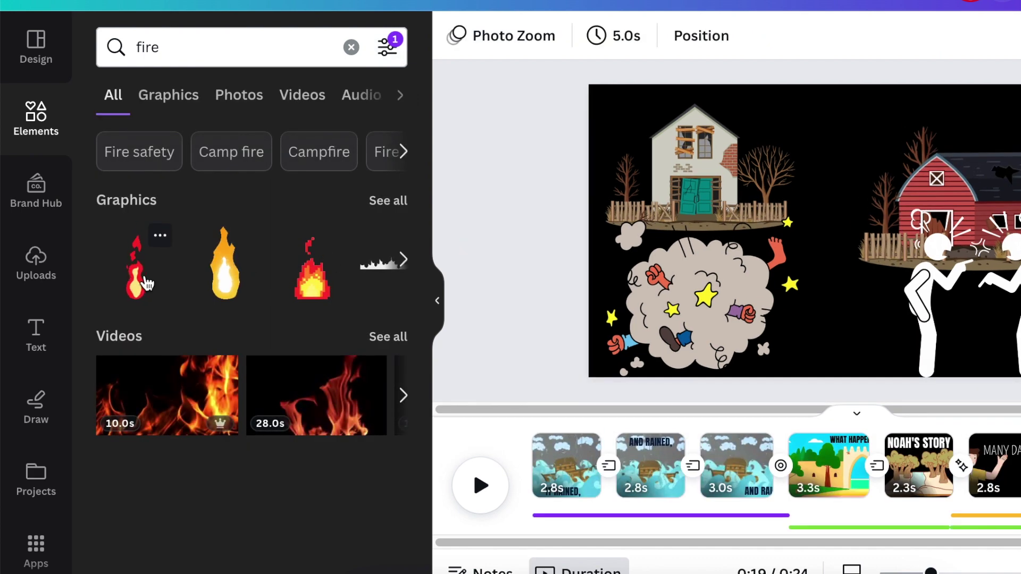
Add the animated red flame, shrink it and place it over the white house's upper windows.
left_click(145, 283)
left_click_drag(880, 349, 799, 199)
left_click_drag(827, 154, 796, 162)
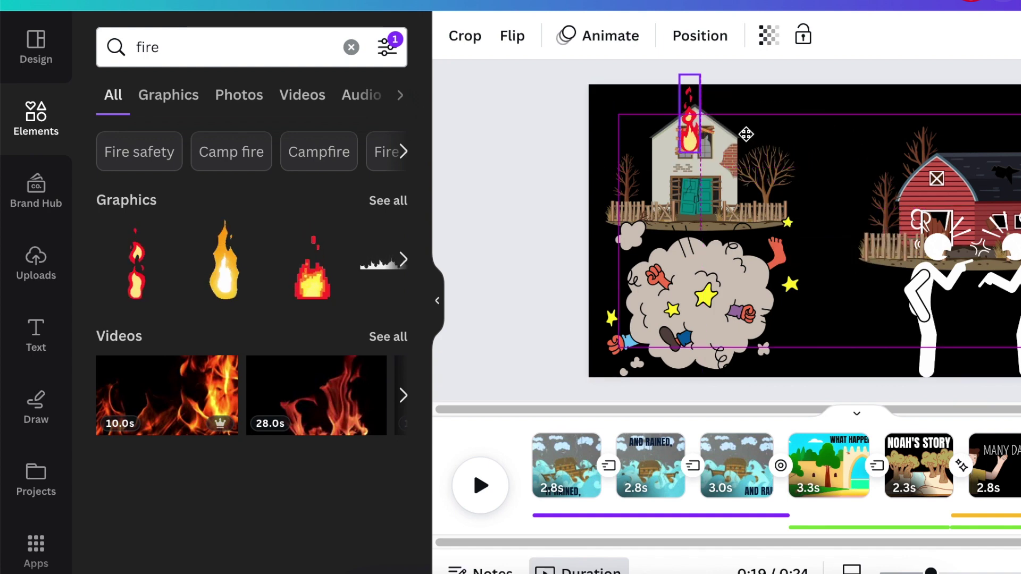
left_click_drag(744, 135, 744, 136)
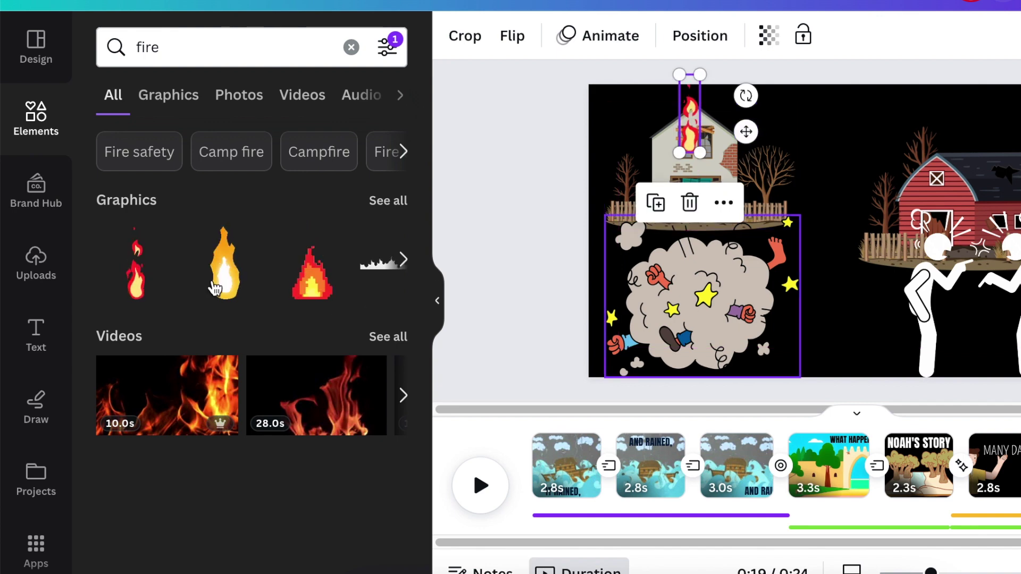
Add the animated orange flame, shrink it and place it between the fight cloud and the arguing figures.
left_click(224, 261)
left_click_drag(895, 114, 851, 248)
left_click_drag(849, 356, 845, 354)
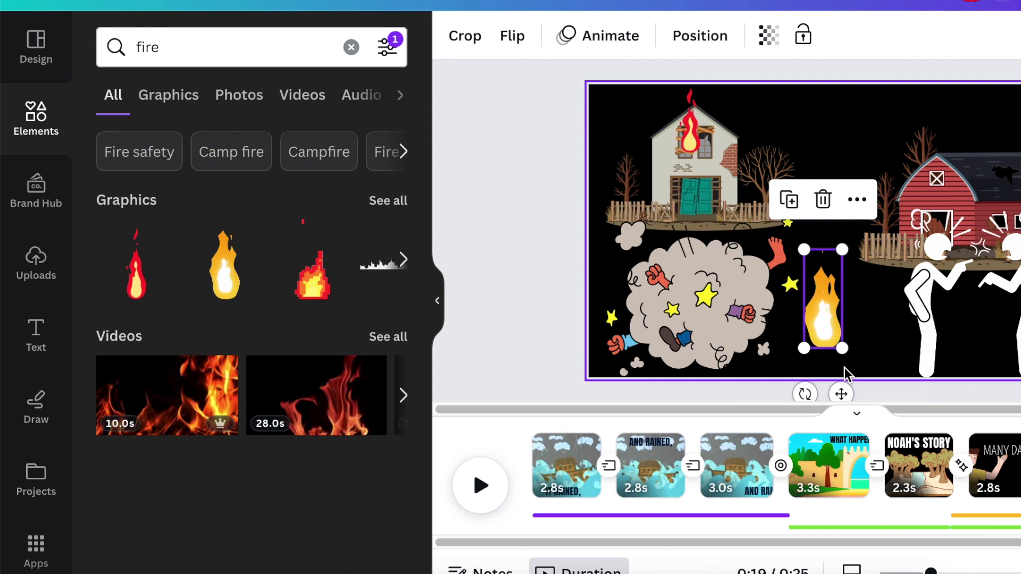
Move the orange flame onto the red barn's roof and place a copy over the bare tree beside the white house.
left_click_drag(841, 394, 1018, 225)
left_click_drag(1018, 85, 1016, 106)
left_click_drag(995, 205, 1004, 205)
left_click(973, 236)
mouse_move(707, 195)
left_mouse_down()
mouse_move(646, 196)
mouse_move(688, 193)
left_mouse_up()
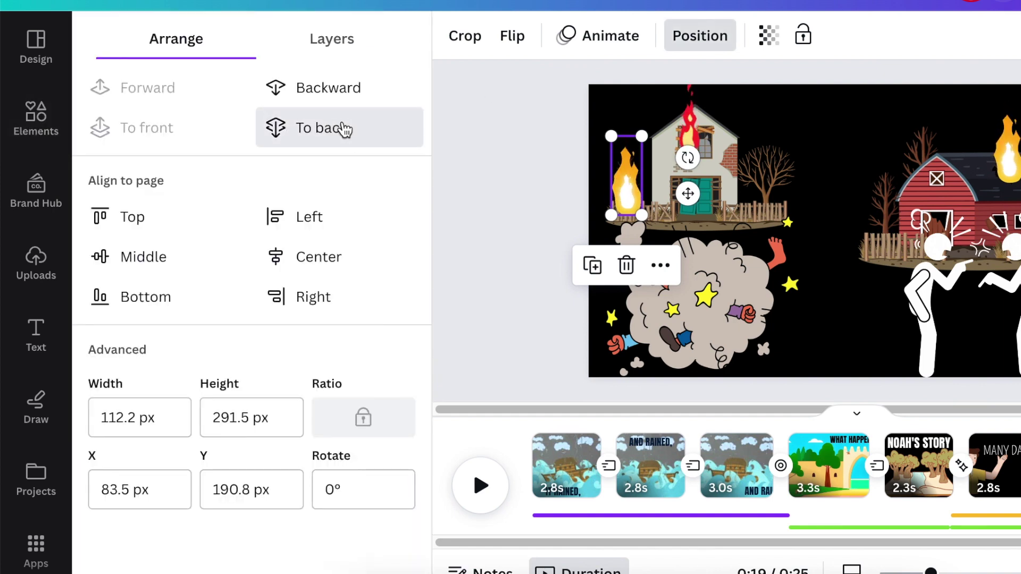
Send the copied orange flame to the back and nudge it behind the bare tree.
left_click(345, 128)
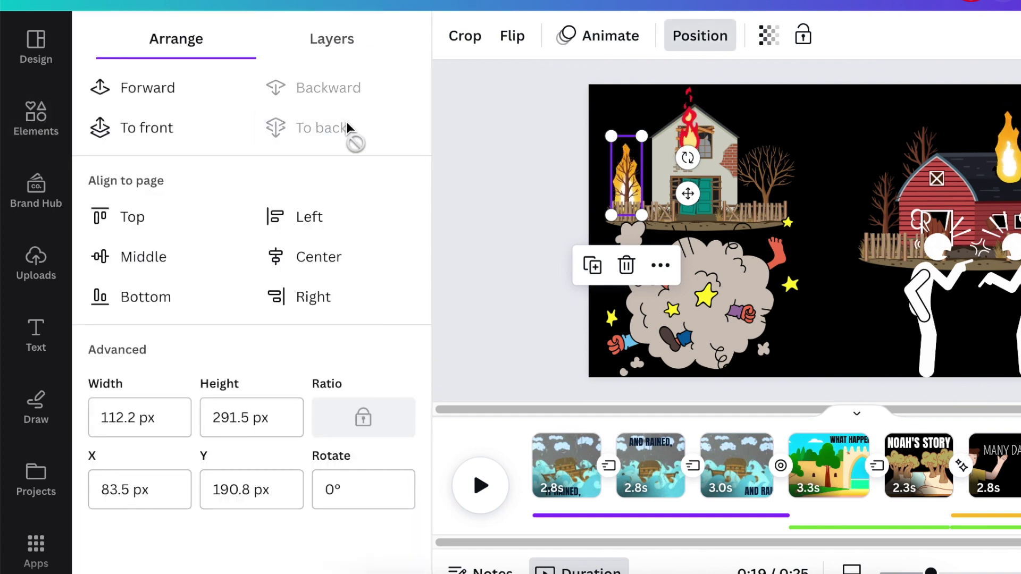
left_click_drag(694, 192, 700, 189)
left_click(531, 308)
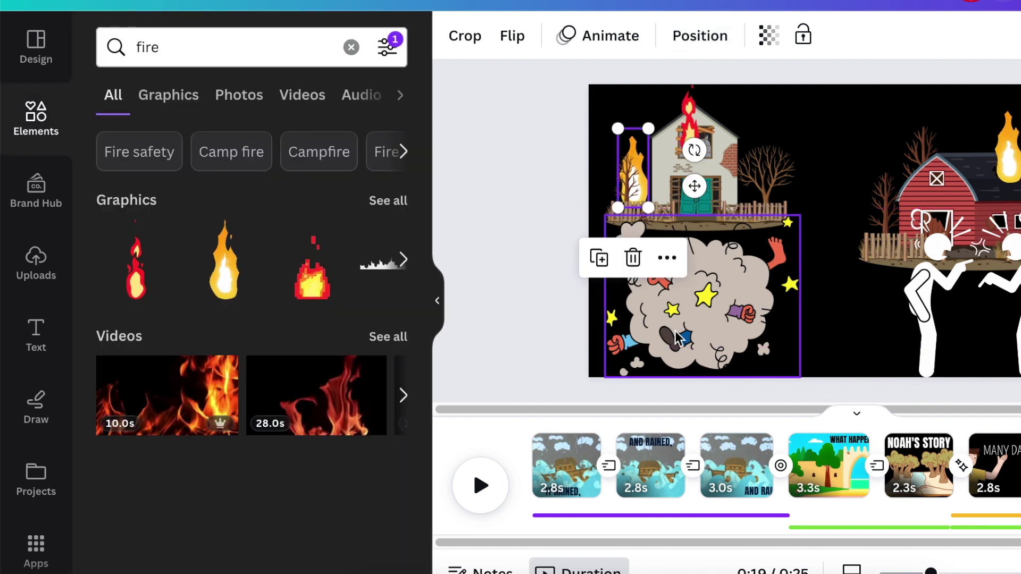
Create a custom animation for the fight cloud along a looping freehand path, with Orient element to path enabled.
left_click(691, 266)
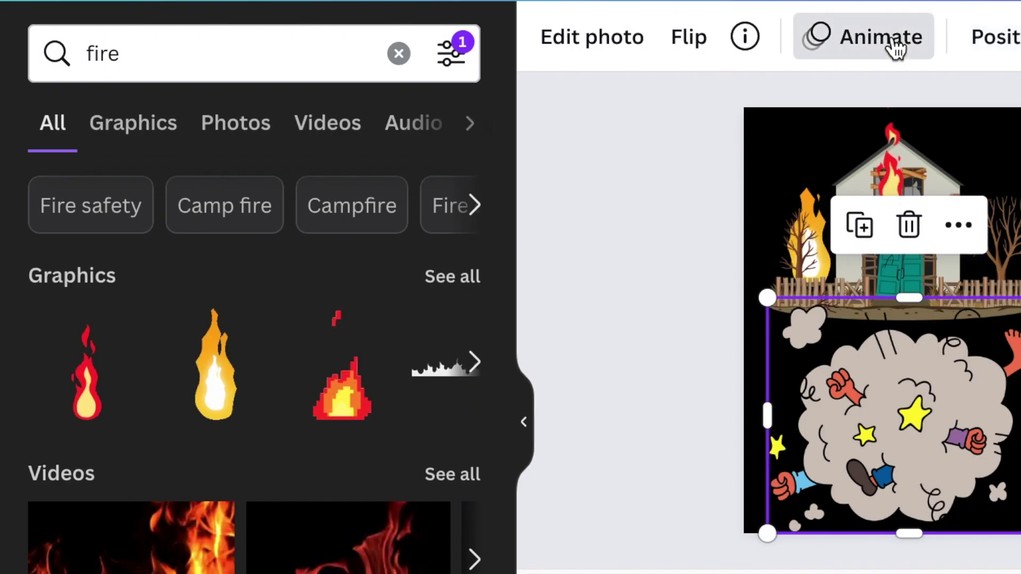
left_click(690, 36)
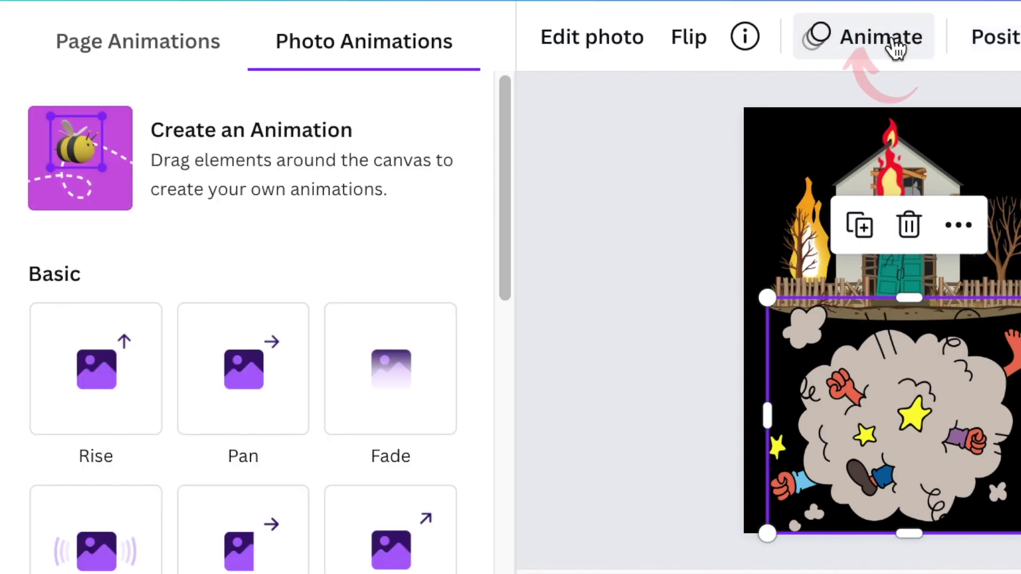
left_click(219, 144)
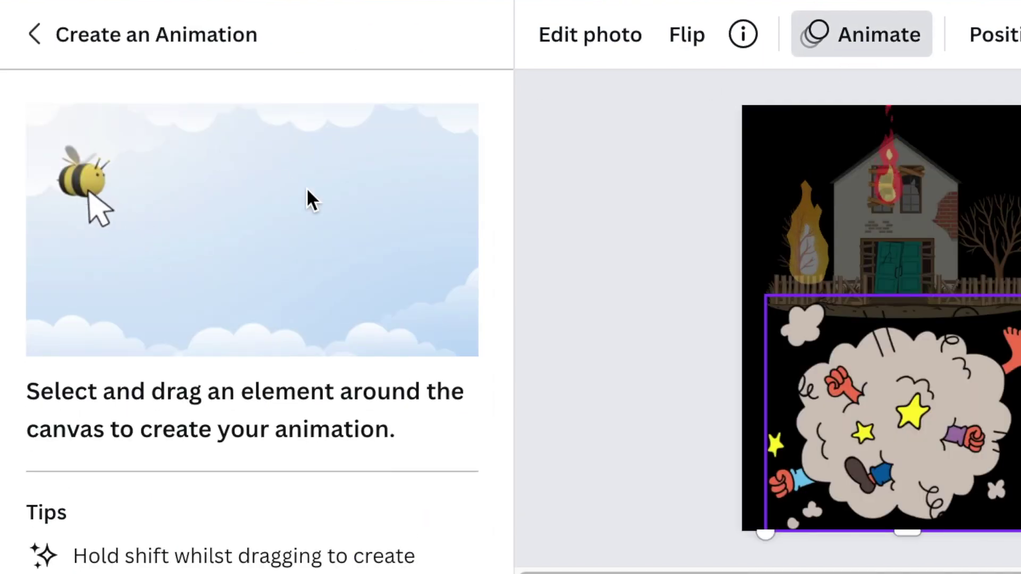
mouse_move(882, 425)
left_mouse_down()
mouse_move(884, 405)
mouse_move(899, 419)
mouse_move(978, 395)
mouse_move(968, 440)
left_mouse_up()
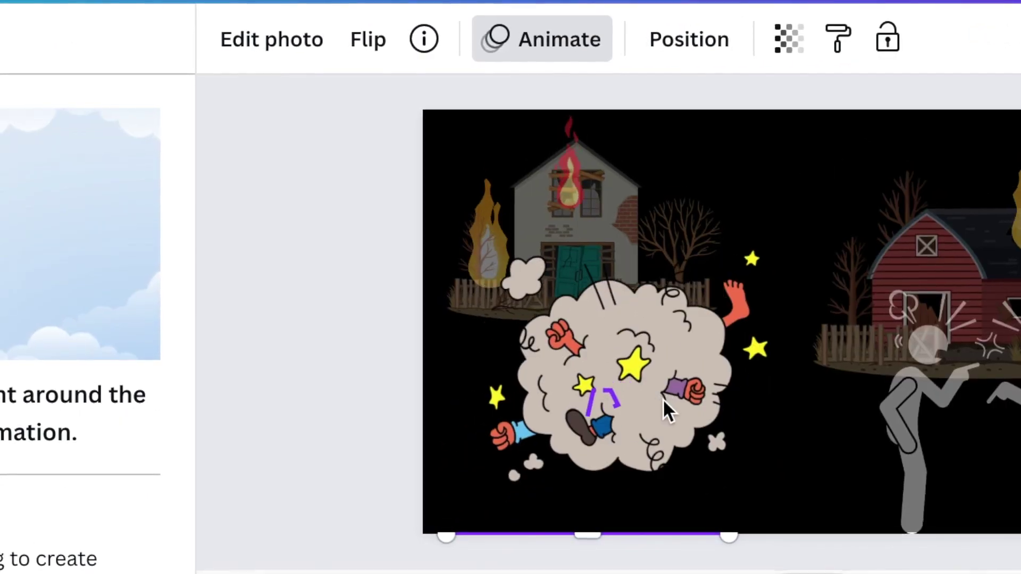
mouse_move(651, 445)
left_mouse_down()
mouse_move(628, 449)
mouse_move(713, 366)
mouse_move(673, 320)
mouse_move(784, 414)
mouse_move(714, 452)
mouse_move(609, 457)
mouse_move(572, 414)
mouse_move(452, 400)
left_mouse_up()
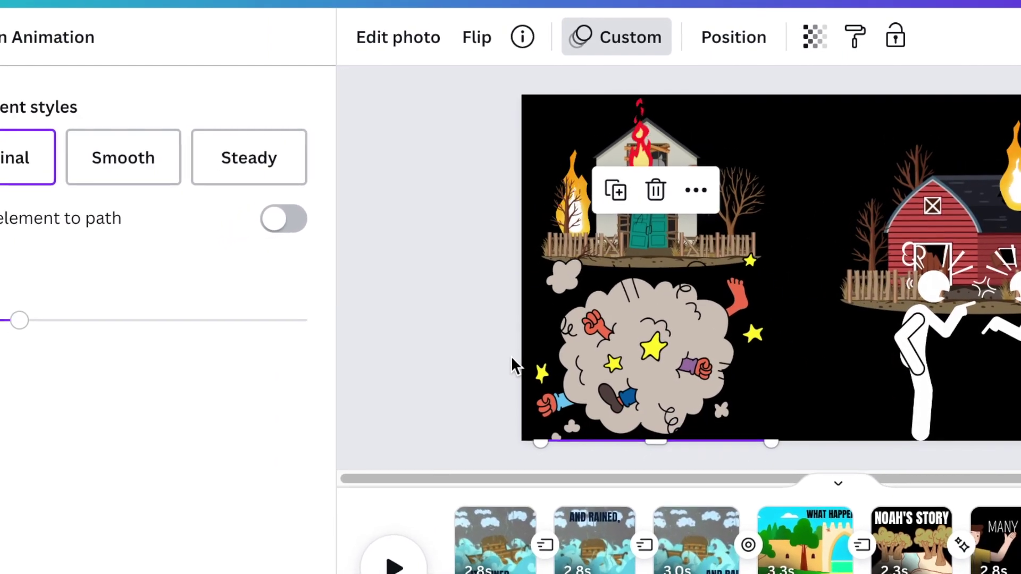
left_click(292, 217)
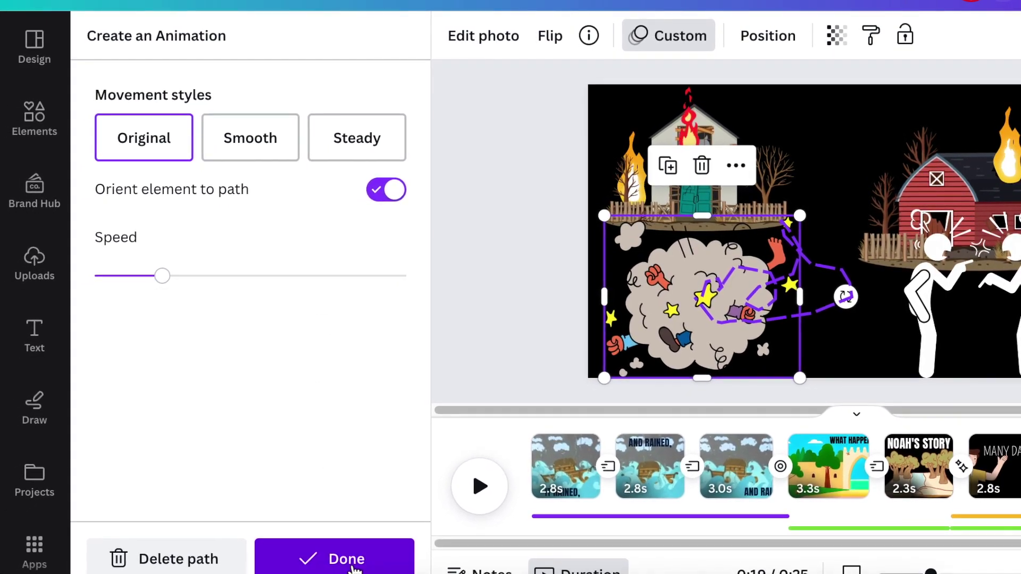
left_click(350, 560)
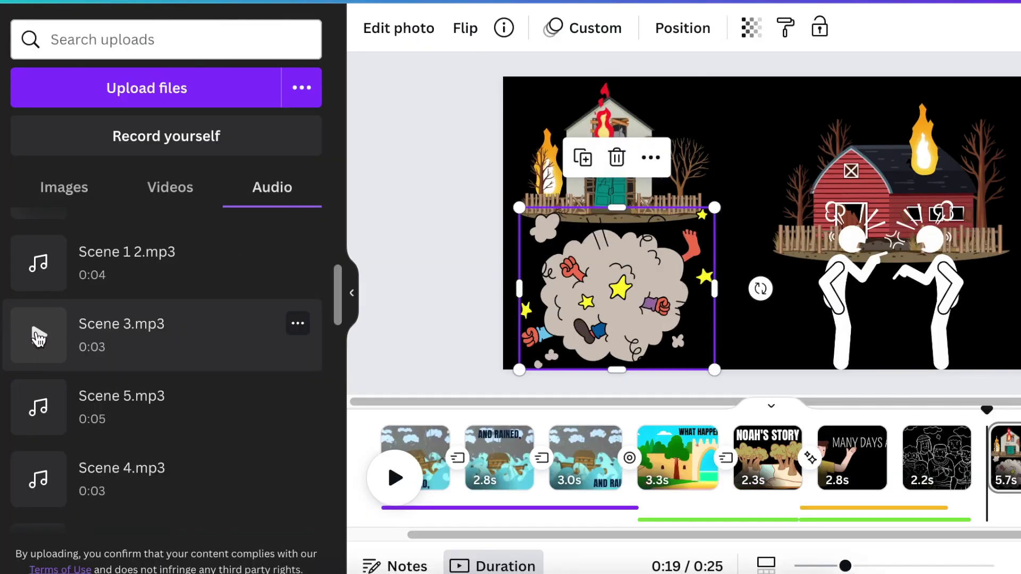
Add the uploaded Scene 3.mp3 narration to the burning houses scene.
left_click(203, 354)
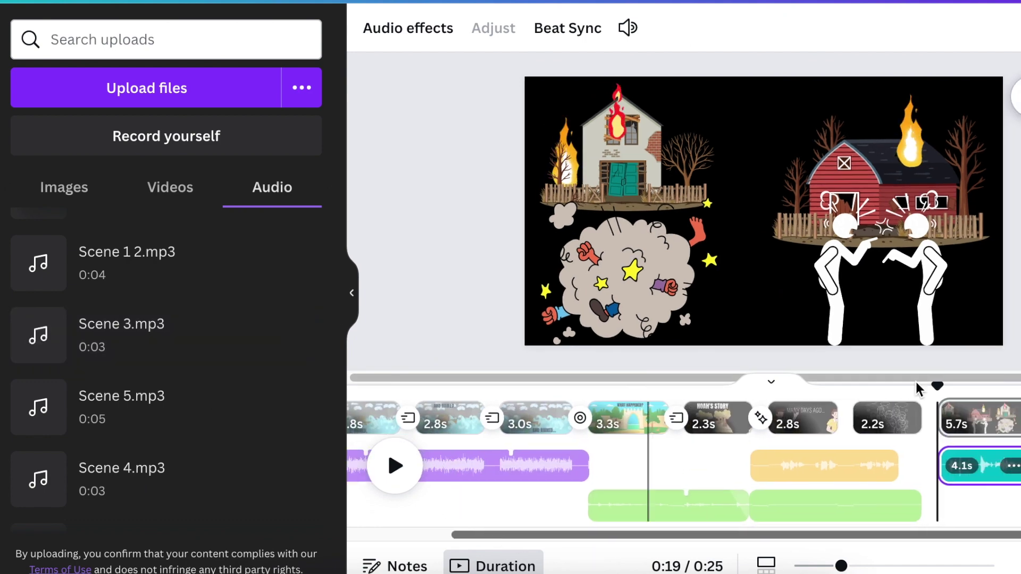
left_click_drag(1003, 395, 1020, 409)
Upload the 486193 r21-07-men sound effect from the Sound folder inside the Noah folder.
left_click(282, 573)
scroll(251, 250, "down", 5)
left_click(250, 249)
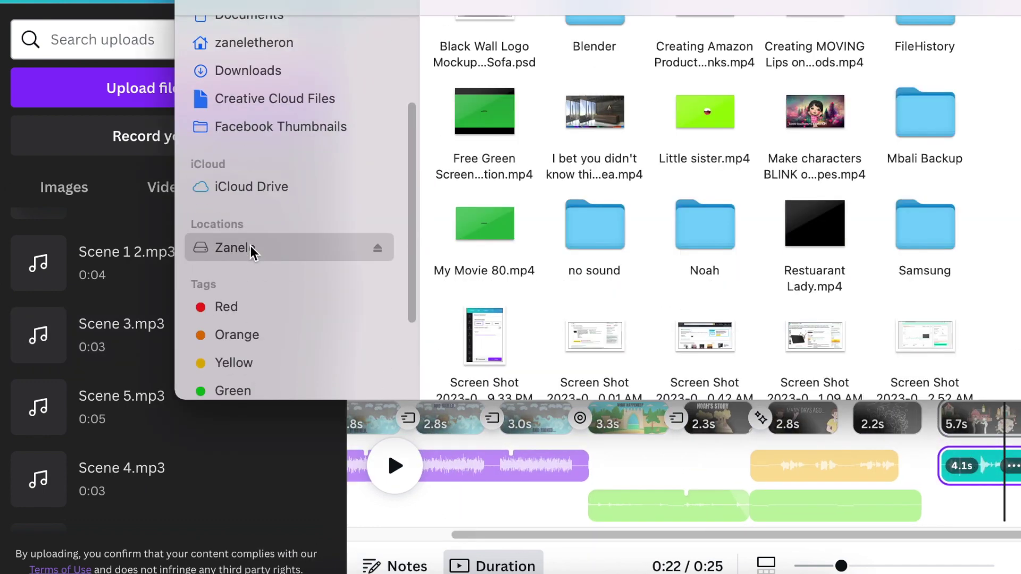
double_click(703, 223)
double_click(480, 75)
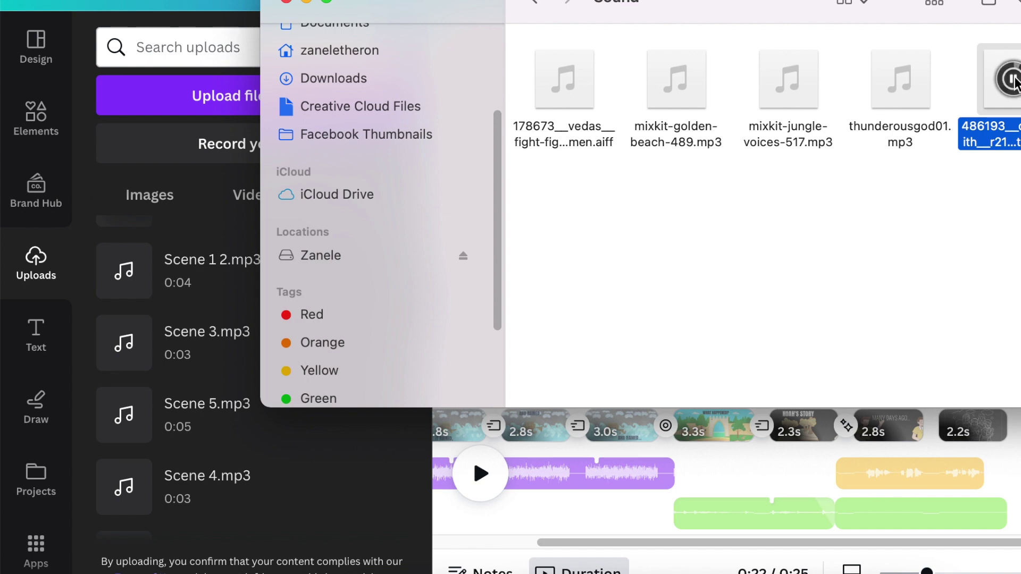
left_click_drag(994, 85, 173, 444)
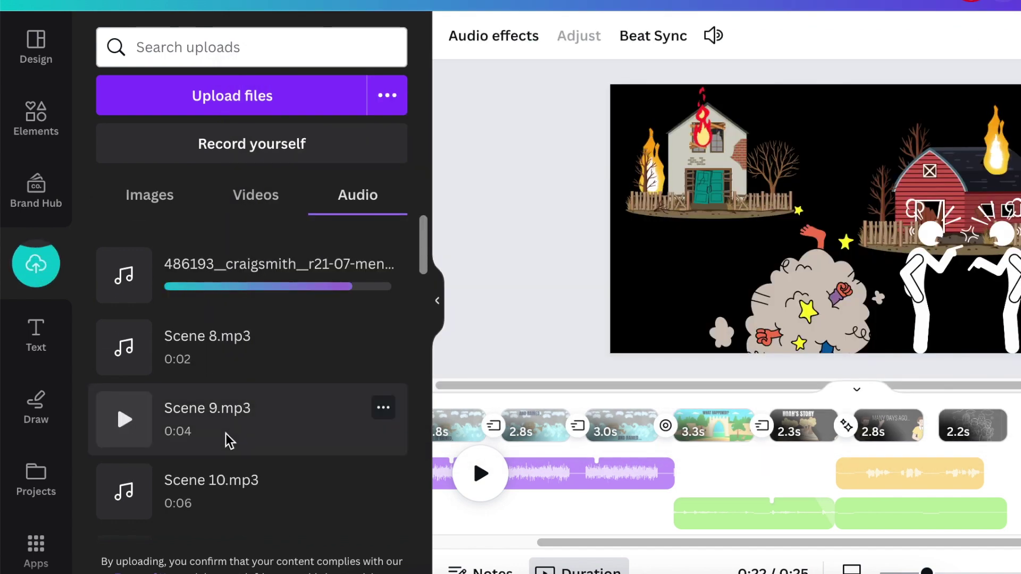
Add the uploaded men's sound effect at the start of the burning houses scene and play it back.
left_click(985, 402)
left_click(988, 401)
left_click(255, 276)
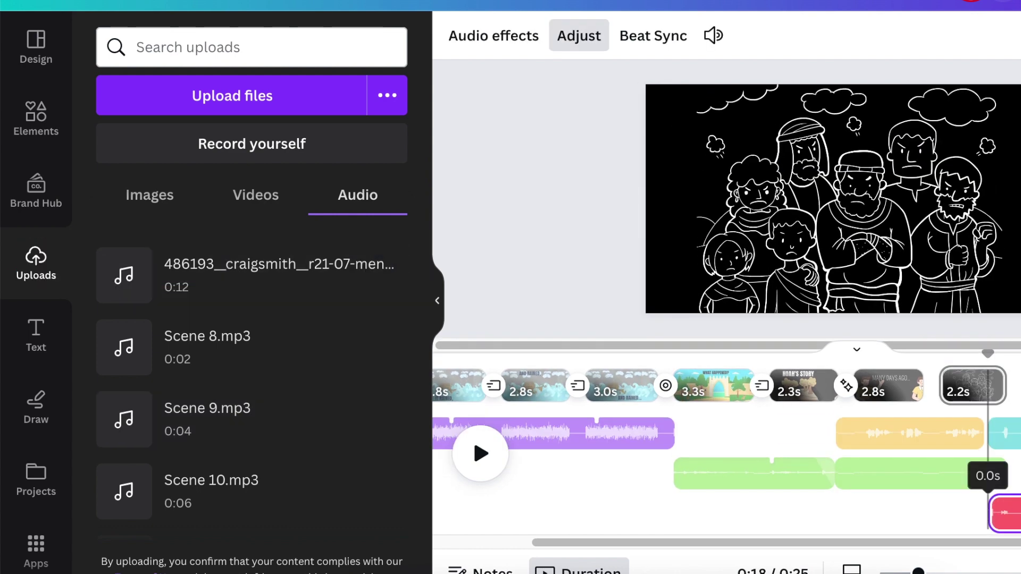
left_click(473, 442)
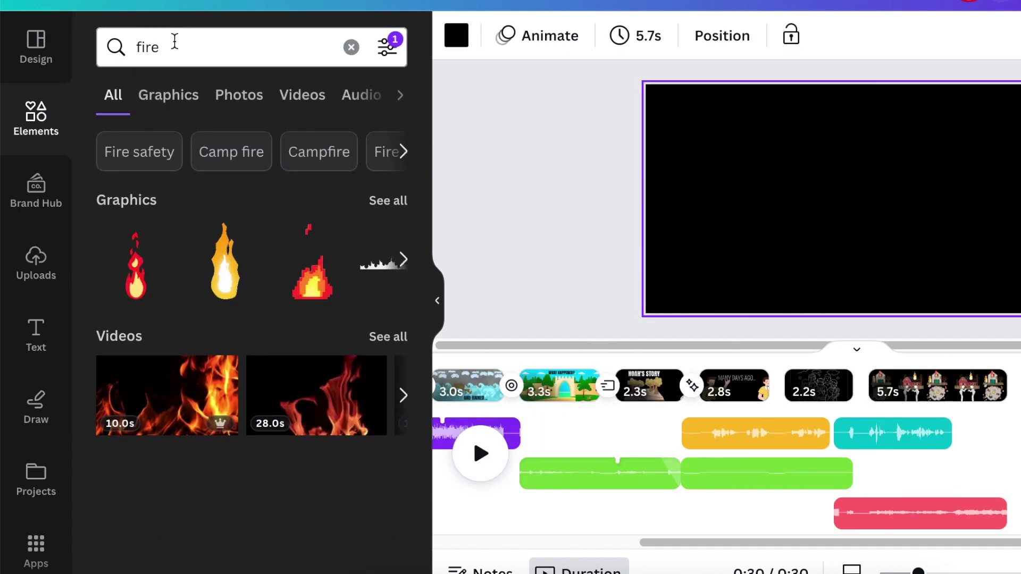
Search the graphics for "noah" with all filters cleared and add the bearded man in a green robe holding a staff.
left_click(124, 41)
type("noah")
key("Return")
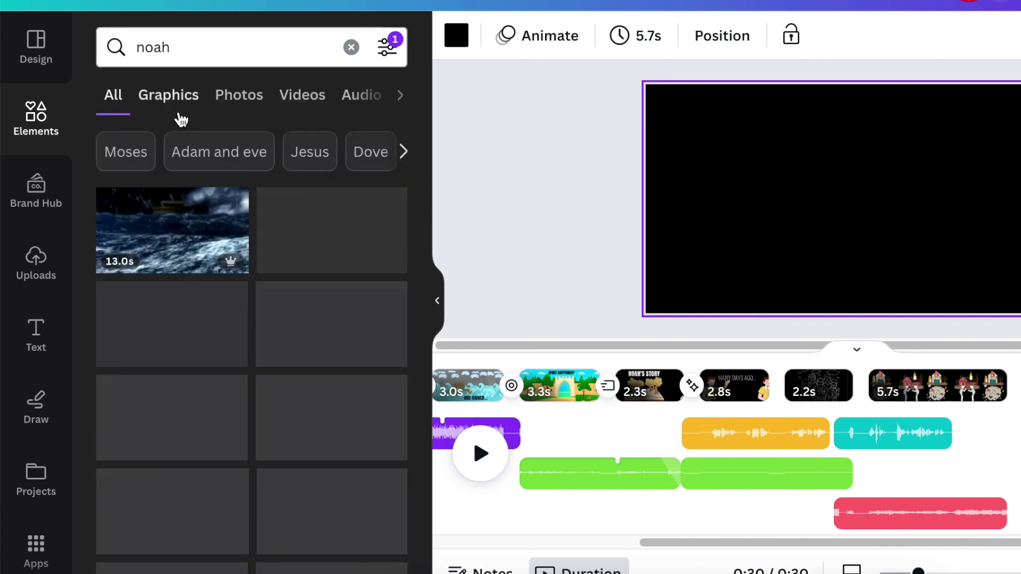
left_click(184, 101)
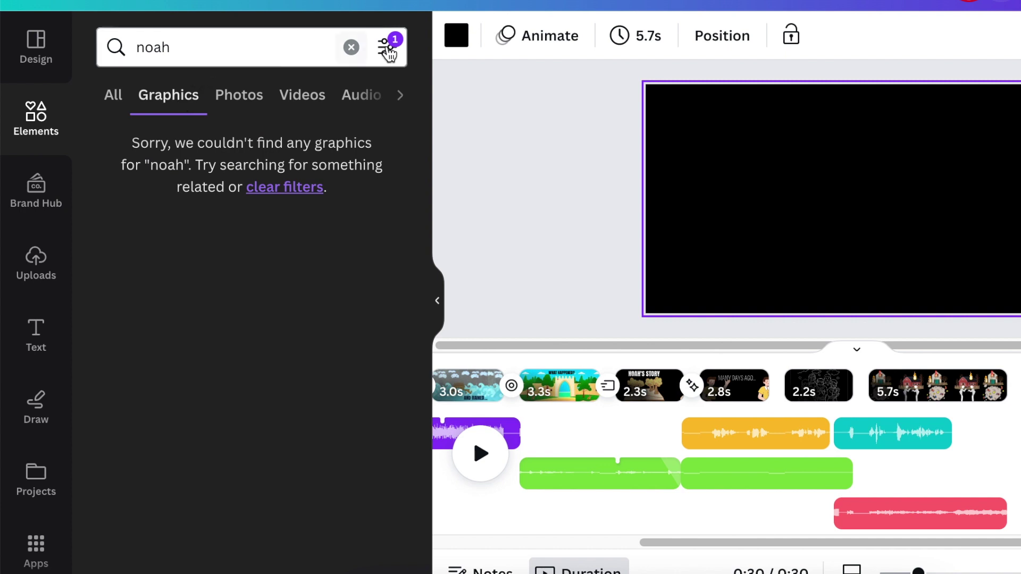
left_click(400, 55)
left_click(287, 423)
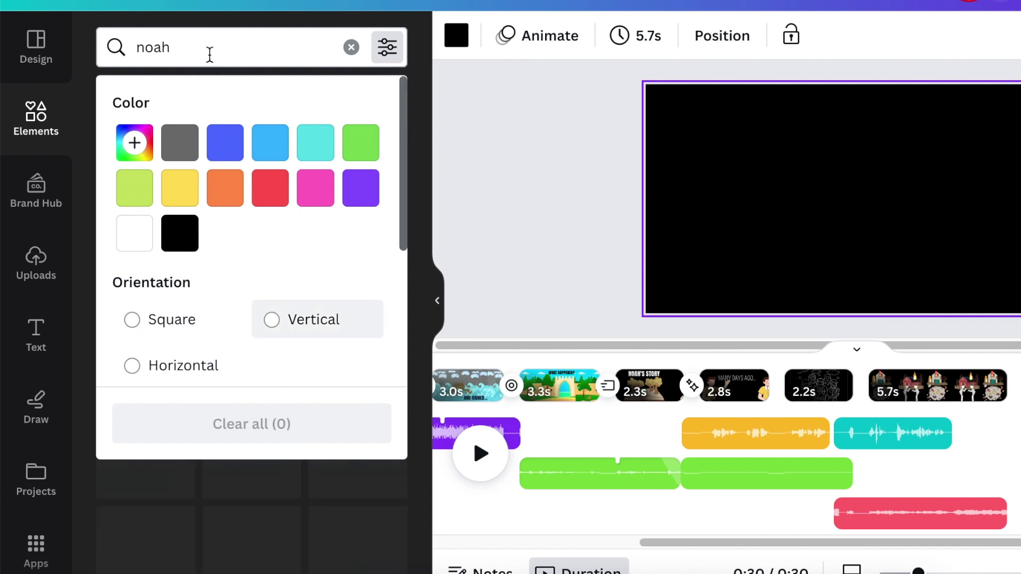
left_click(209, 50)
left_click(182, 138)
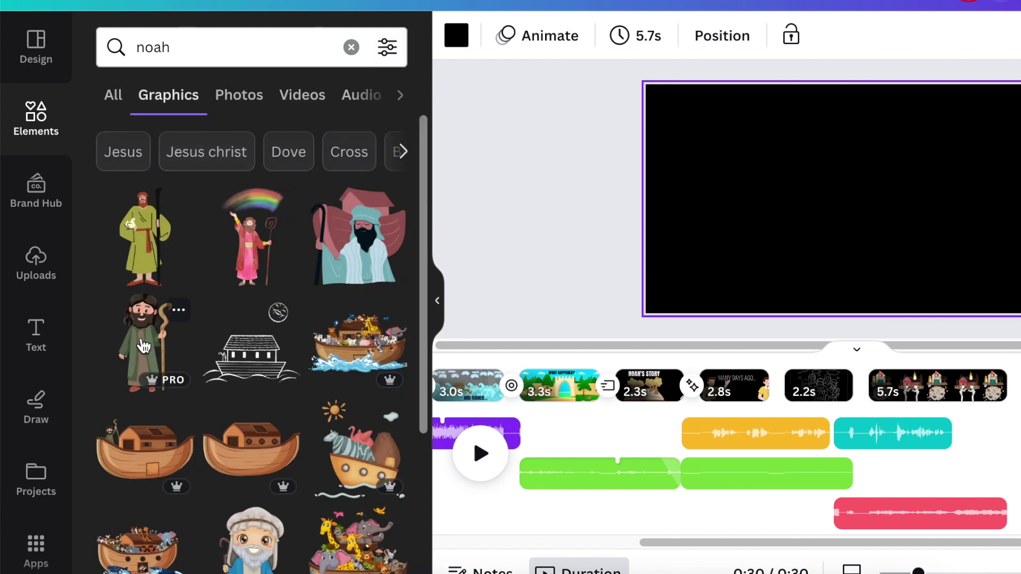
left_click(144, 346)
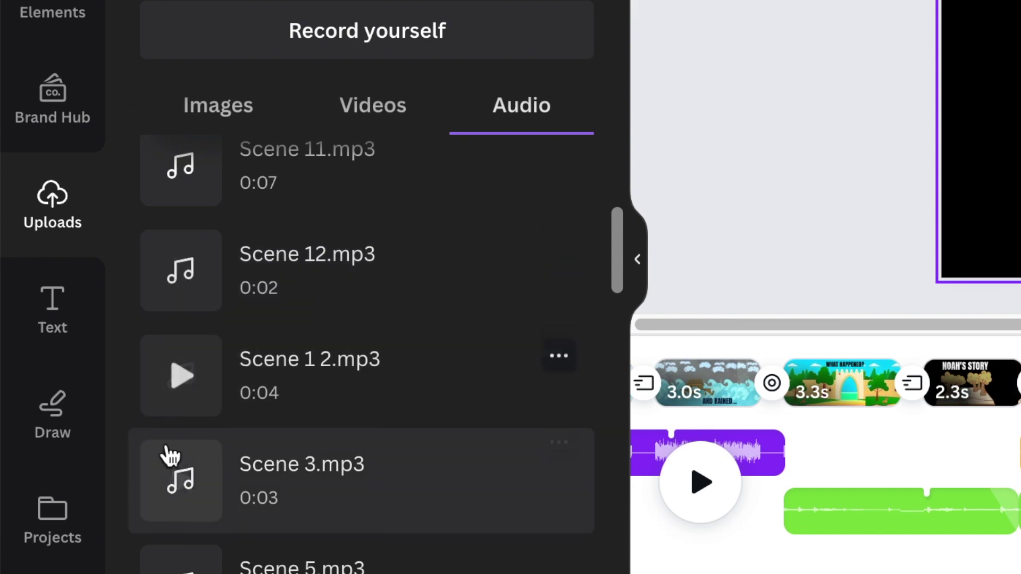
scroll(183, 478, "down", 3)
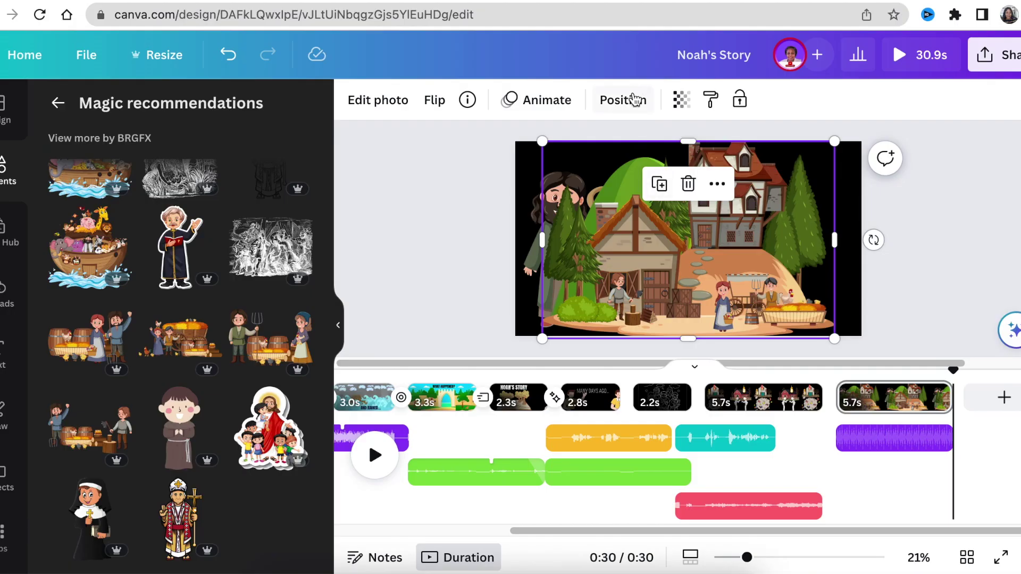
Send the village illustration behind the Noah figure.
left_click(634, 99)
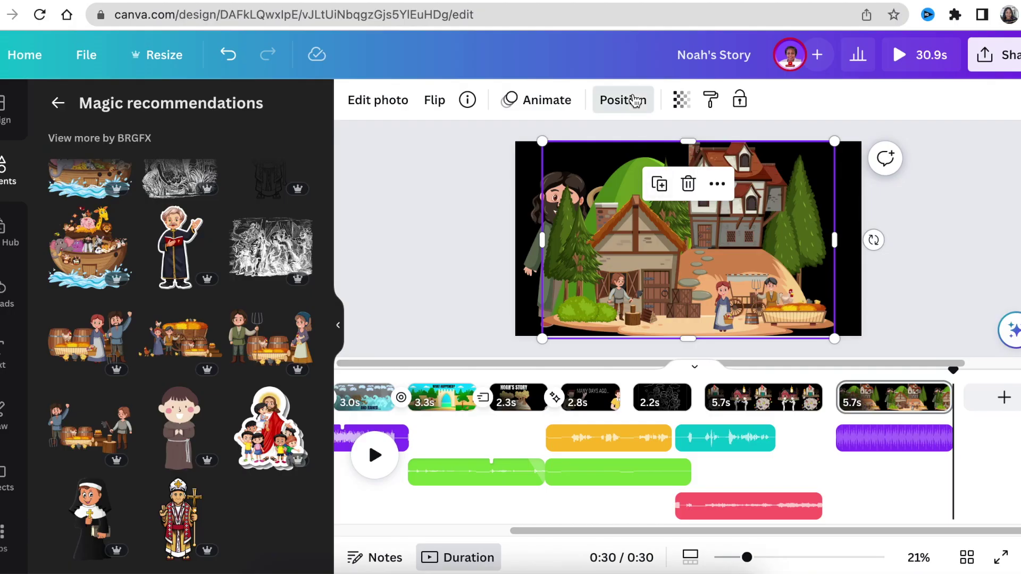
left_click(239, 178)
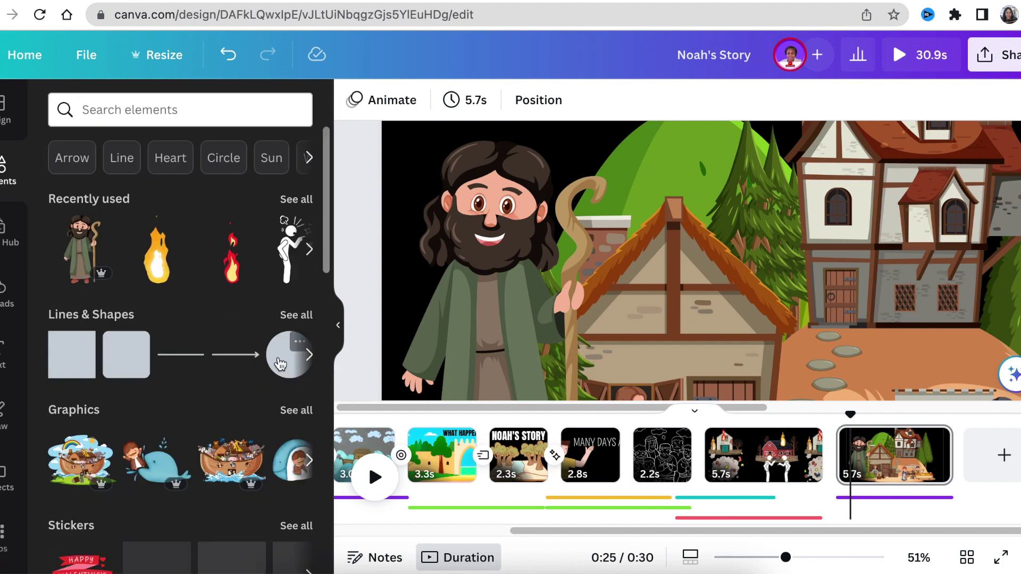
Add a circle shape, shrink it to a small oval and place it over Noah's eye as an eyelid.
left_click(280, 364)
left_click_drag(872, 301, 808, 301)
left_click(788, 292)
left_click_drag(807, 372, 753, 263)
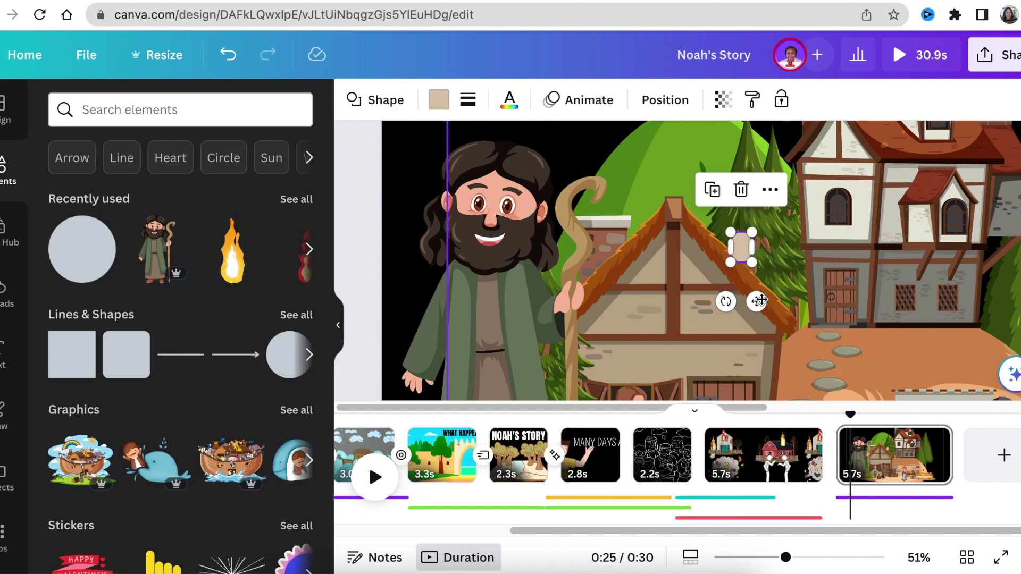
left_click_drag(759, 300, 496, 258)
scroll(491, 255, "up", 5)
left_click_drag(483, 324, 475, 321)
left_click_drag(476, 282, 496, 258)
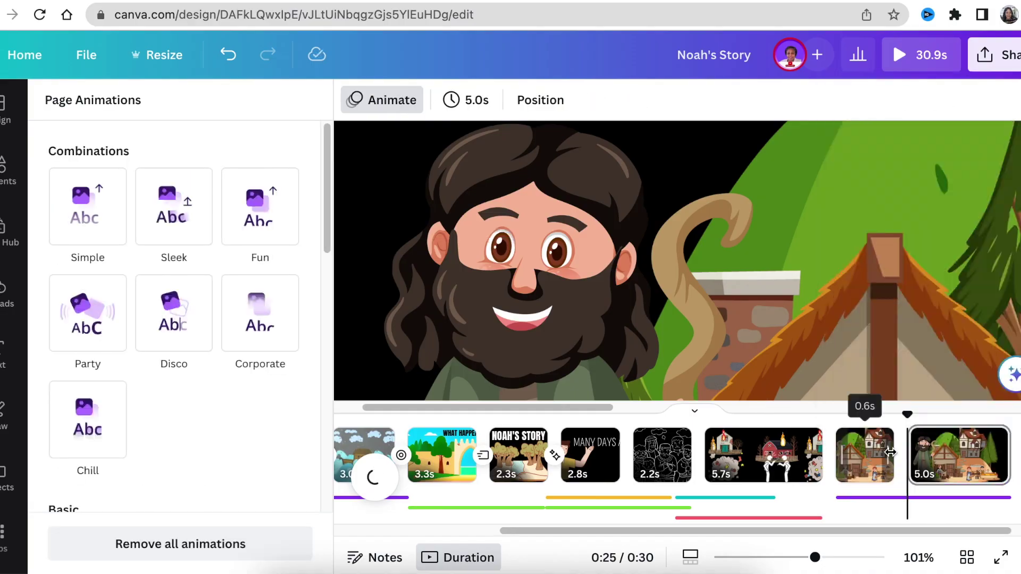
Trim the first Noah page to 0.3 seconds and give its eyelid shape the Baseline animation on enter.
left_click_drag(895, 451, 885, 451)
left_click(798, 433)
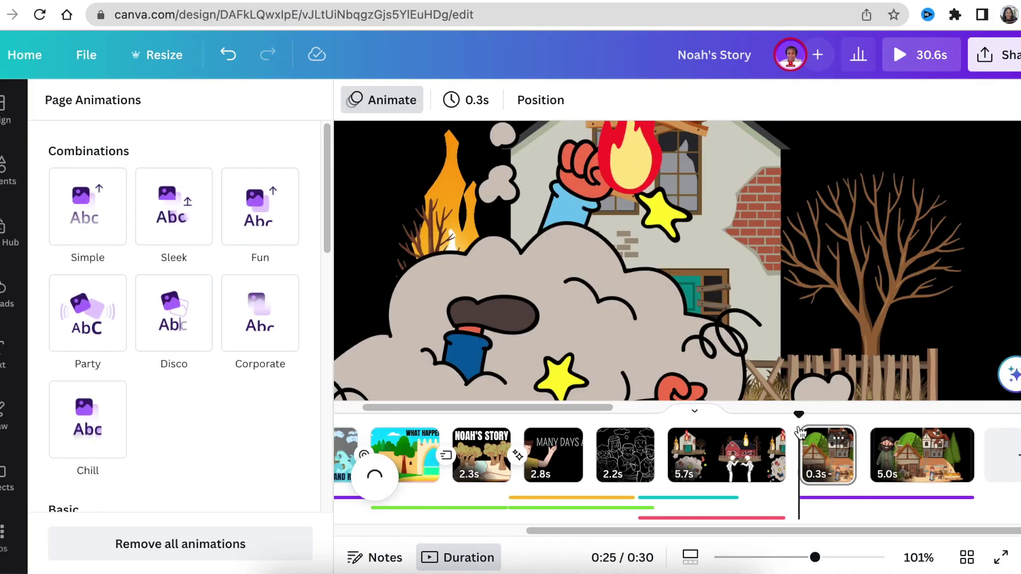
left_click(805, 415)
left_click(532, 249)
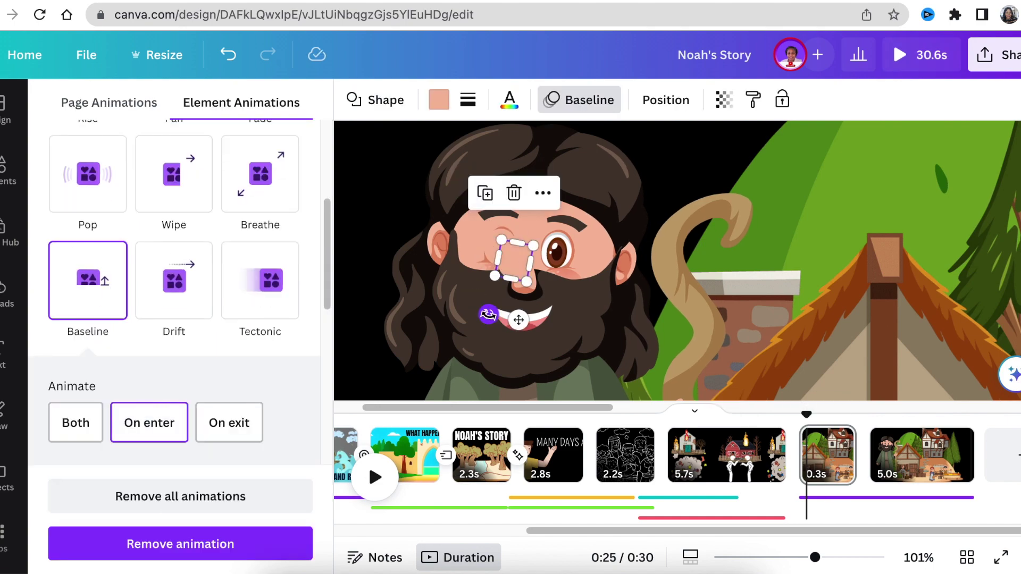
left_click(542, 310)
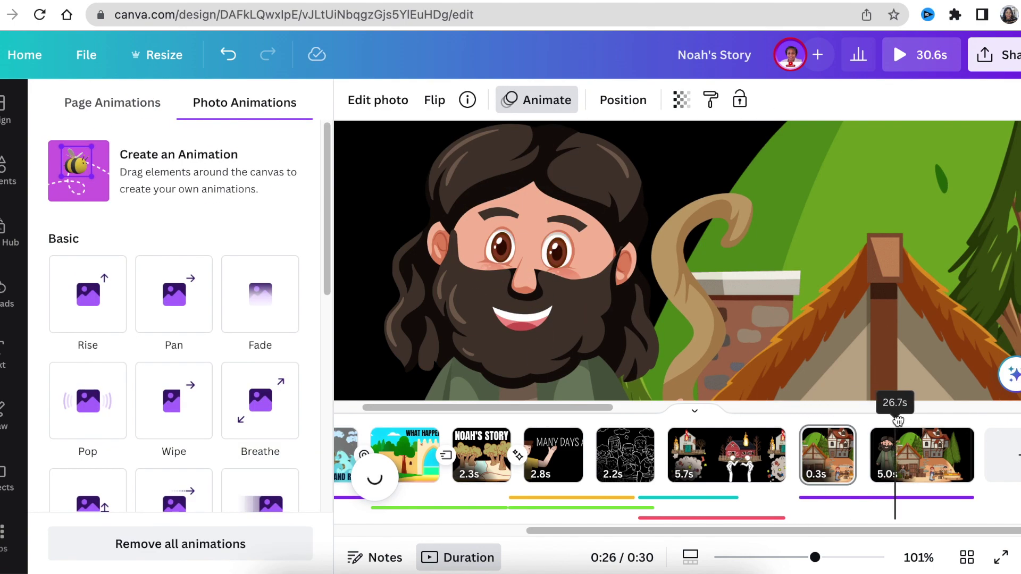
Split the longer open-eyed Noah page and trim its last part to 2.3 seconds.
right_click(904, 455)
left_click(898, 394)
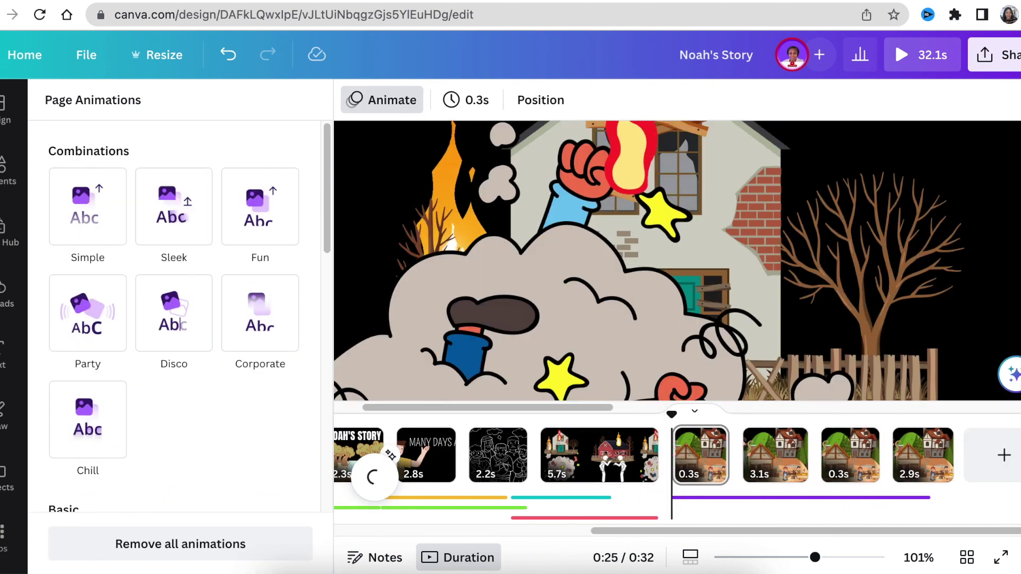
left_click_drag(952, 454, 936, 454)
Add a blank page at the end and apply Match & Move transitions between the Noah village pages.
left_click(1004, 455)
left_click(814, 458)
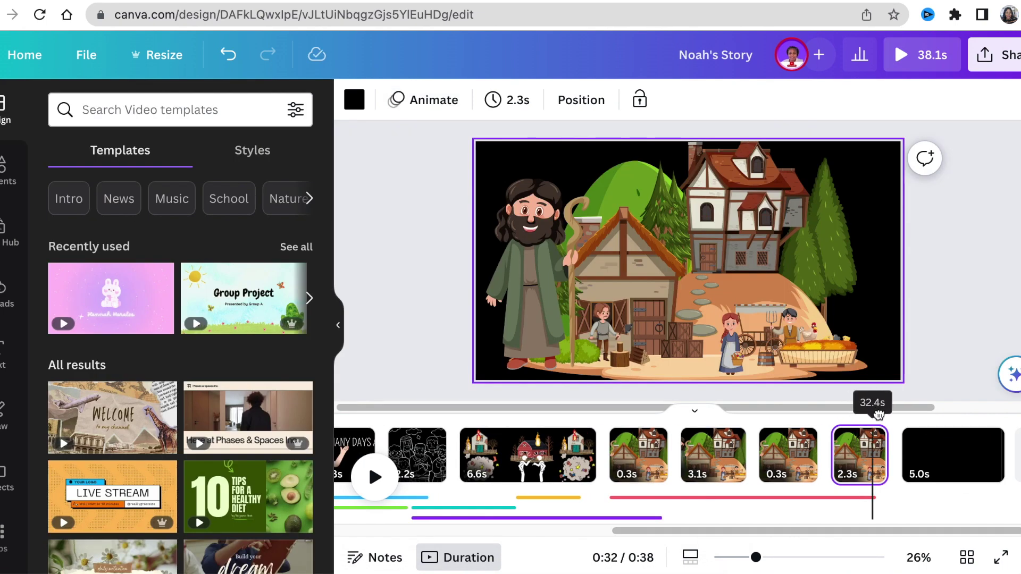
left_click(676, 470)
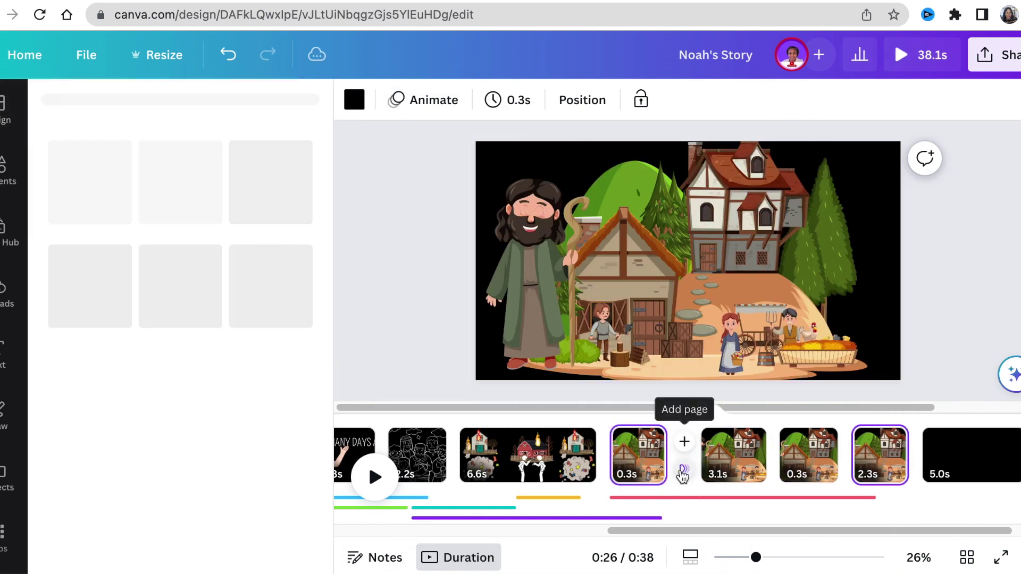
left_click(88, 388)
left_click(760, 469)
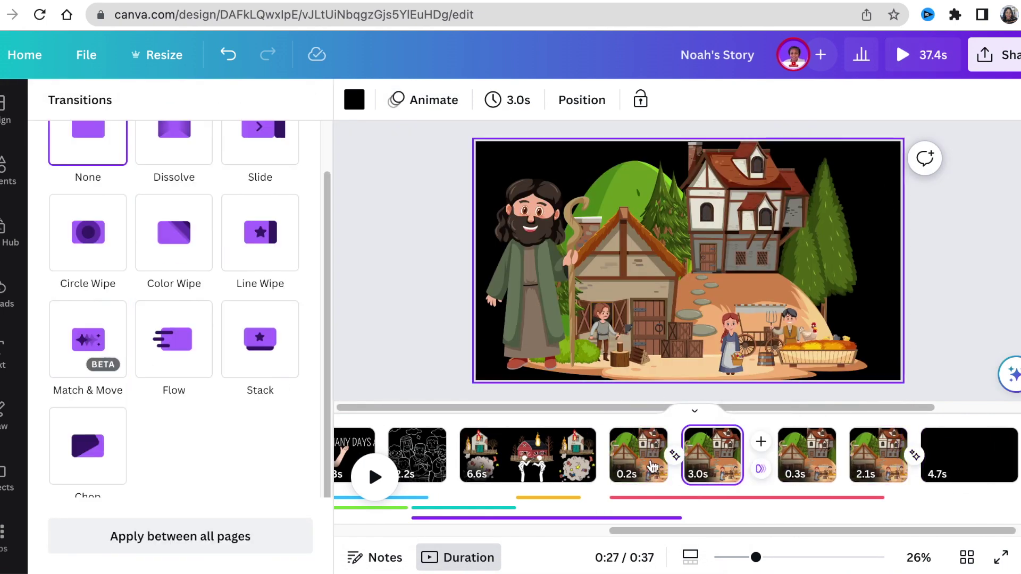
left_click(88, 339)
left_click(822, 456)
left_click(85, 339)
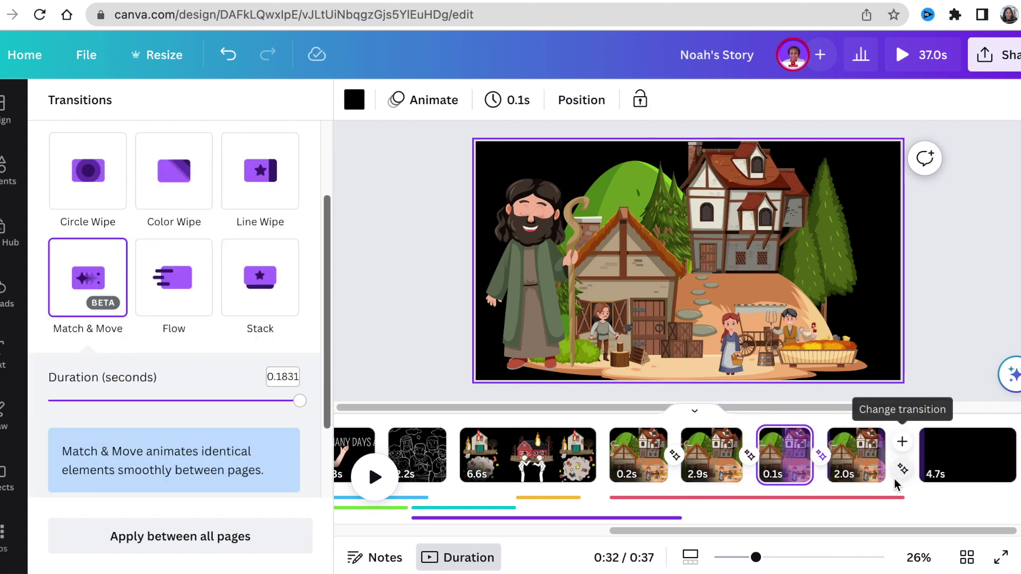
Play the Noah village scene from its start to check the blinking.
left_click(903, 469)
left_click_drag(830, 415, 618, 415)
key("space")
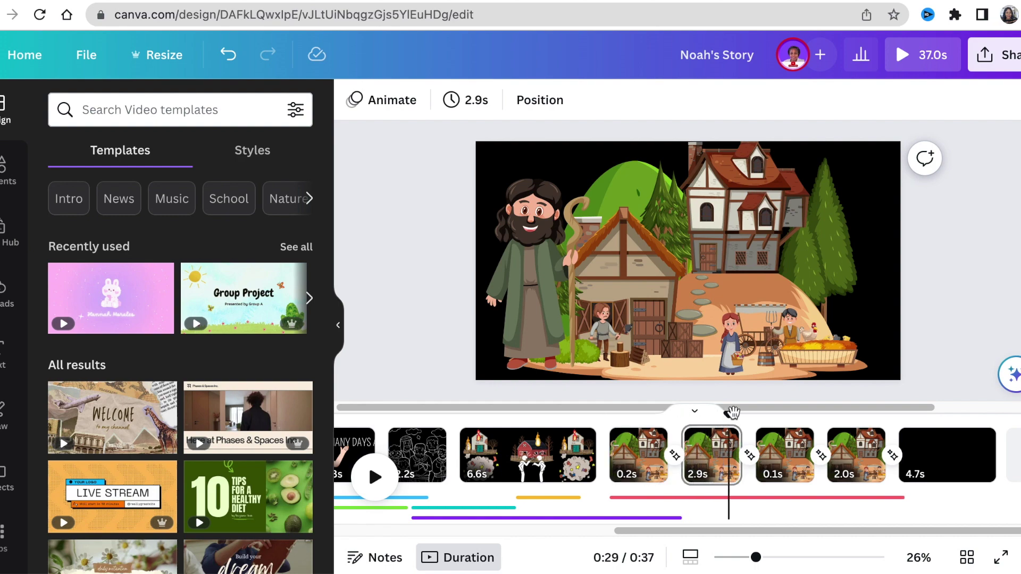
Search the elements for shine videos and add the 15-second blue light-ray video to the blank last page.
left_click(5, 170)
left_click(142, 110)
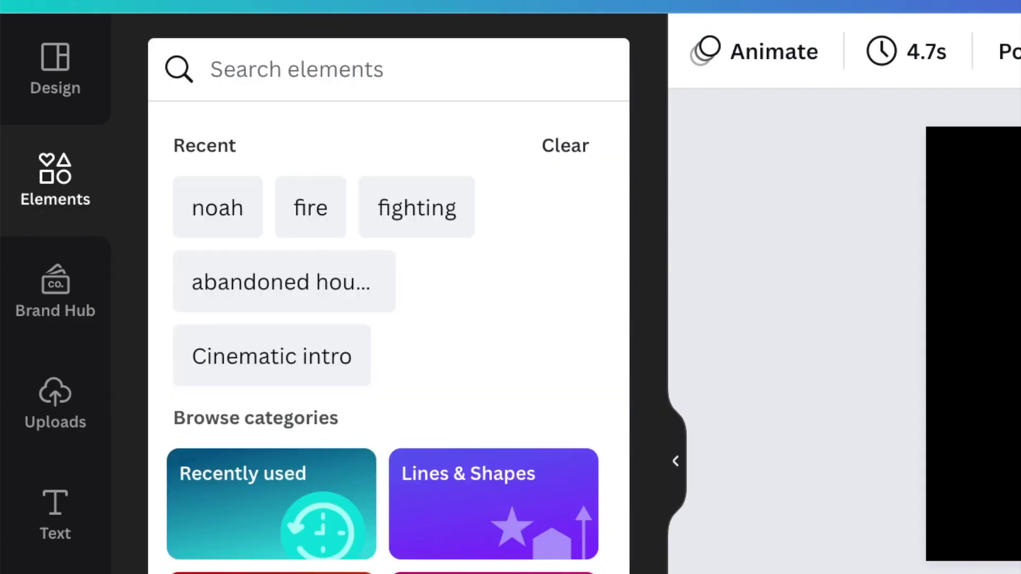
type("shine")
left_click(287, 214)
left_click(467, 142)
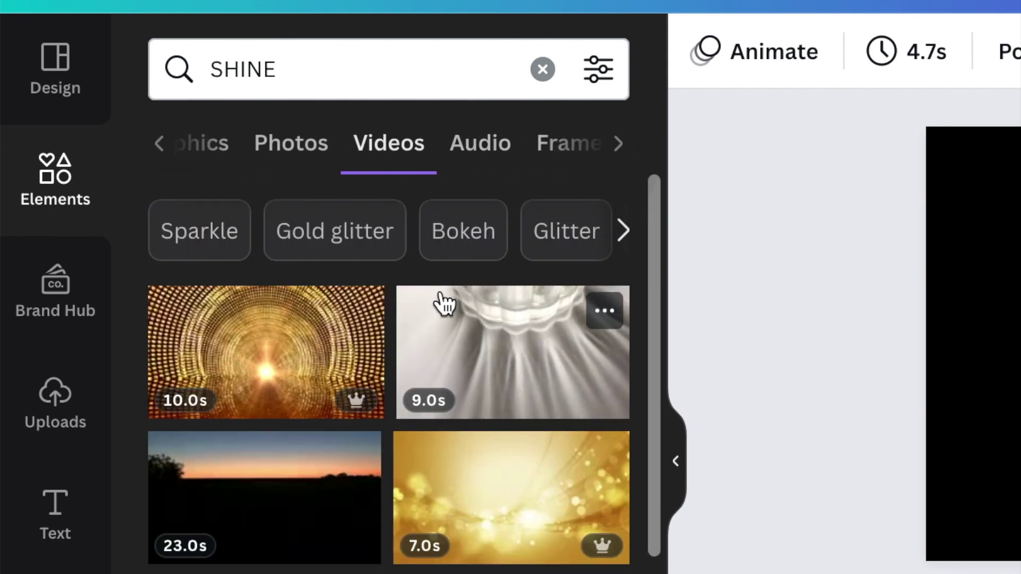
scroll(439, 303, "down", 2)
scroll(448, 351, "down", 5)
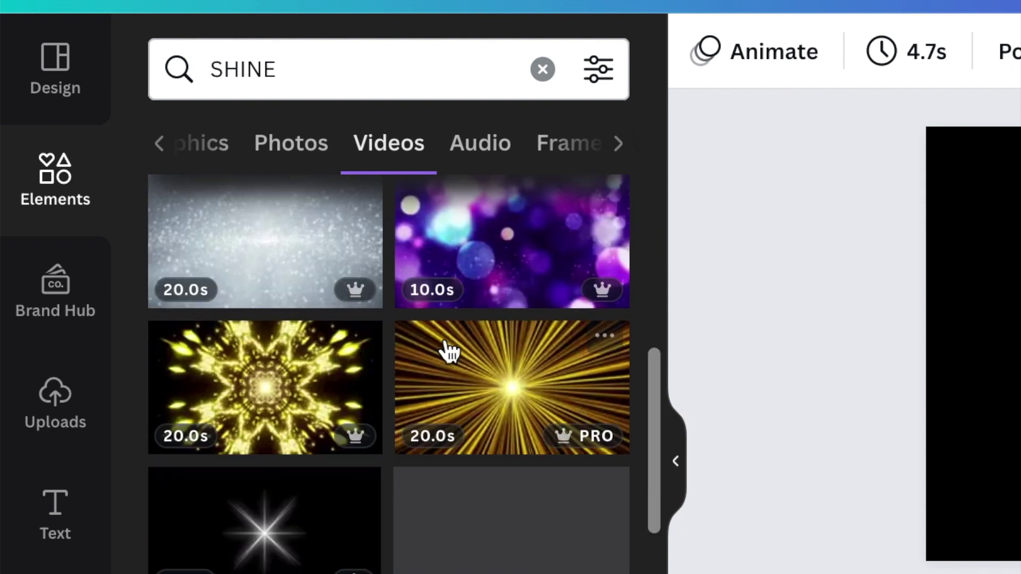
scroll(448, 351, "down", 1)
scroll(448, 351, "down", 1)
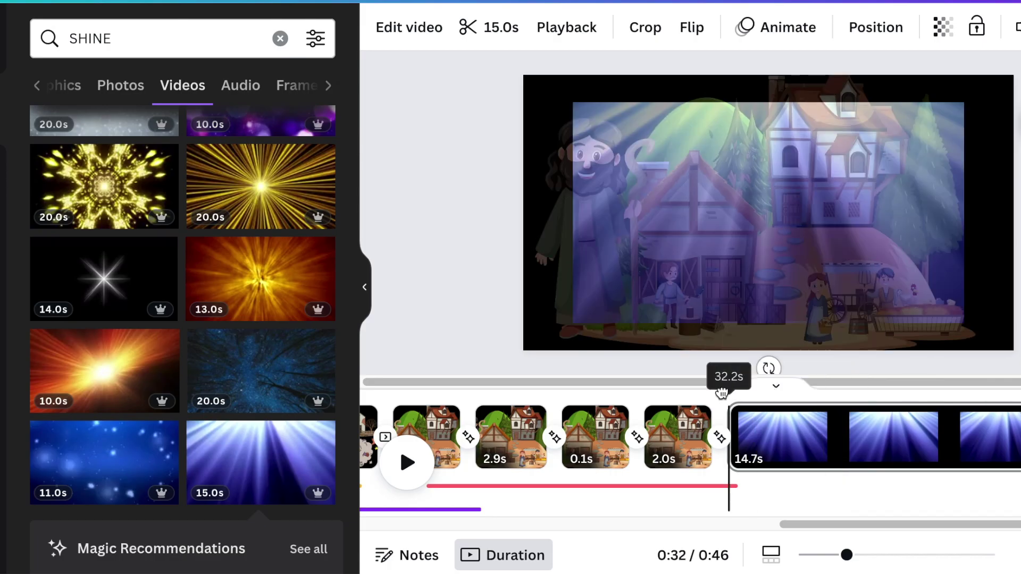
Make the blue light-ray video the page's background and play the change from the village scene into it.
left_click(400, 449)
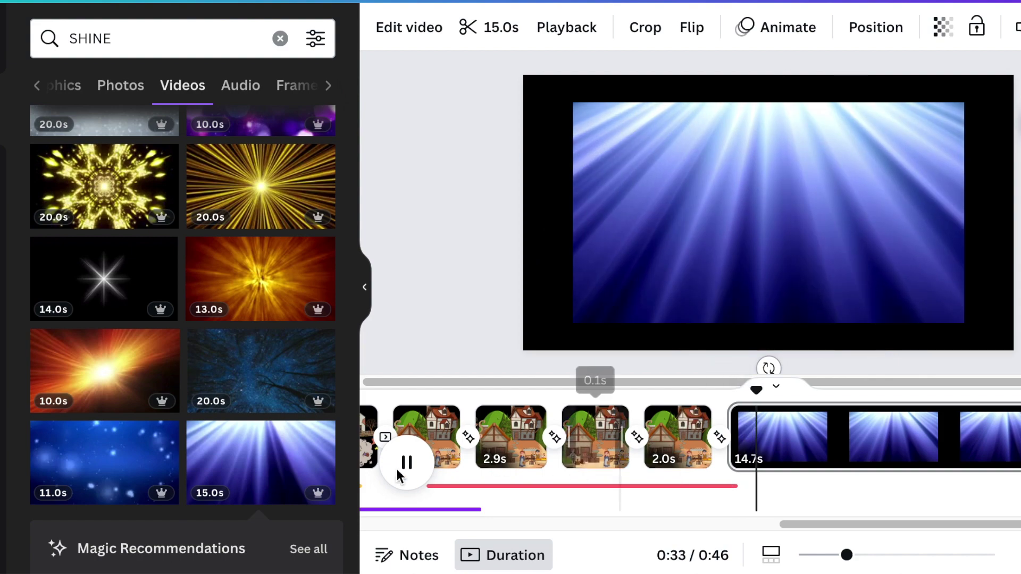
left_click(719, 236)
right_click(719, 236)
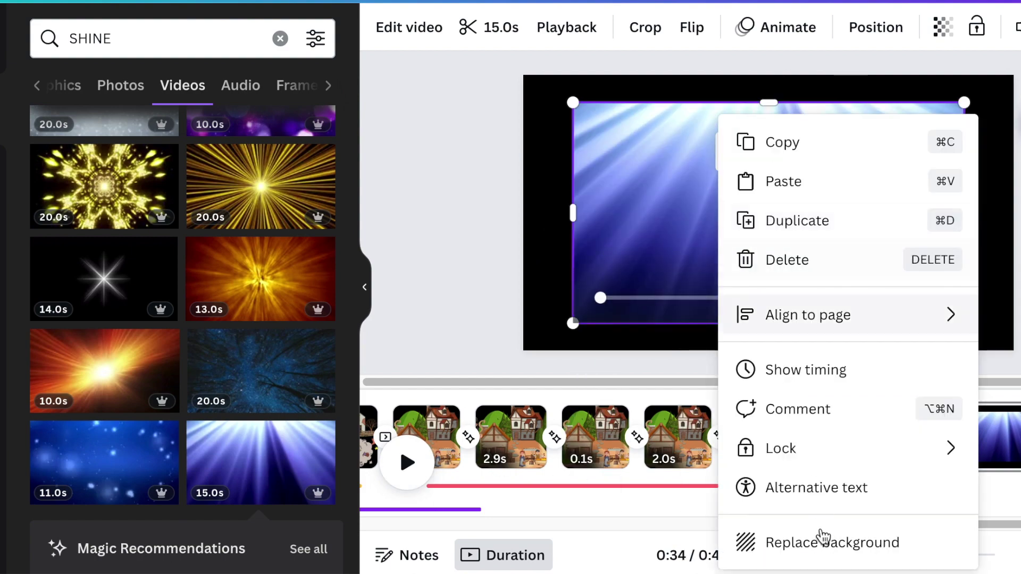
left_click(827, 541)
left_click(725, 392)
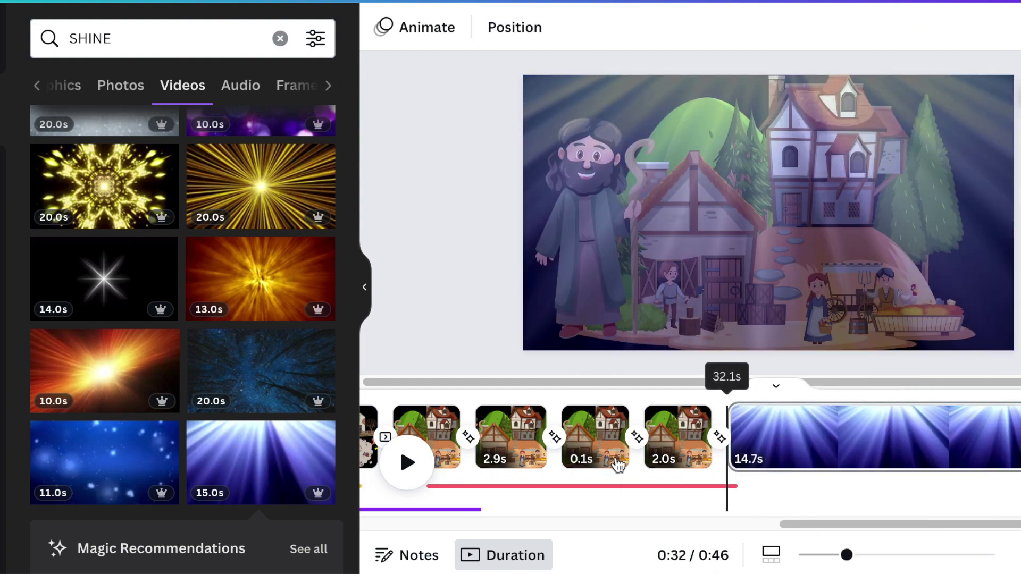
left_click(407, 463)
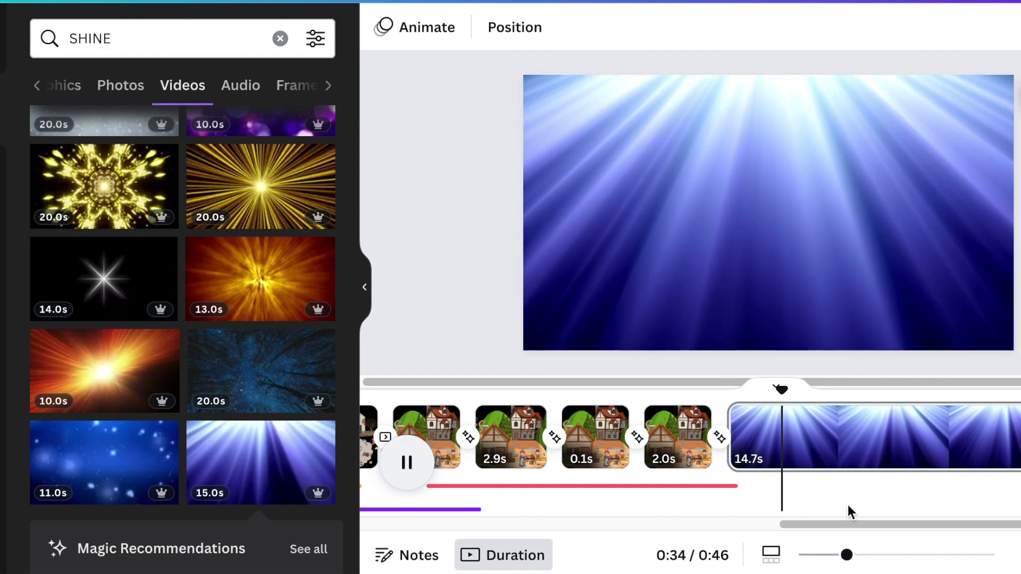
Upload thunderousgod01.mp3 from the Sound folder and place it at the start of the light-ray page.
left_click(785, 388)
left_click(730, 393)
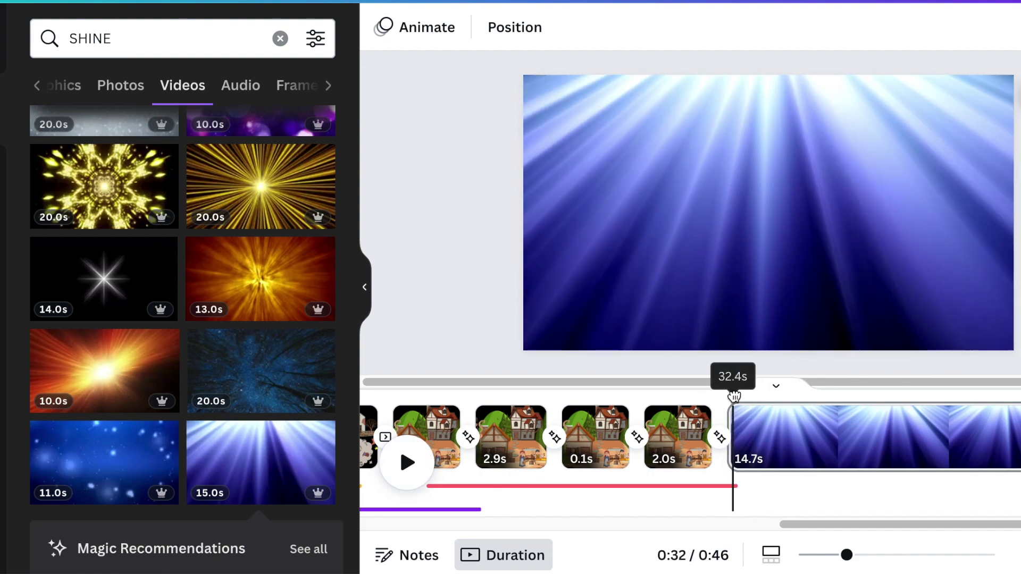
left_click(9, 273)
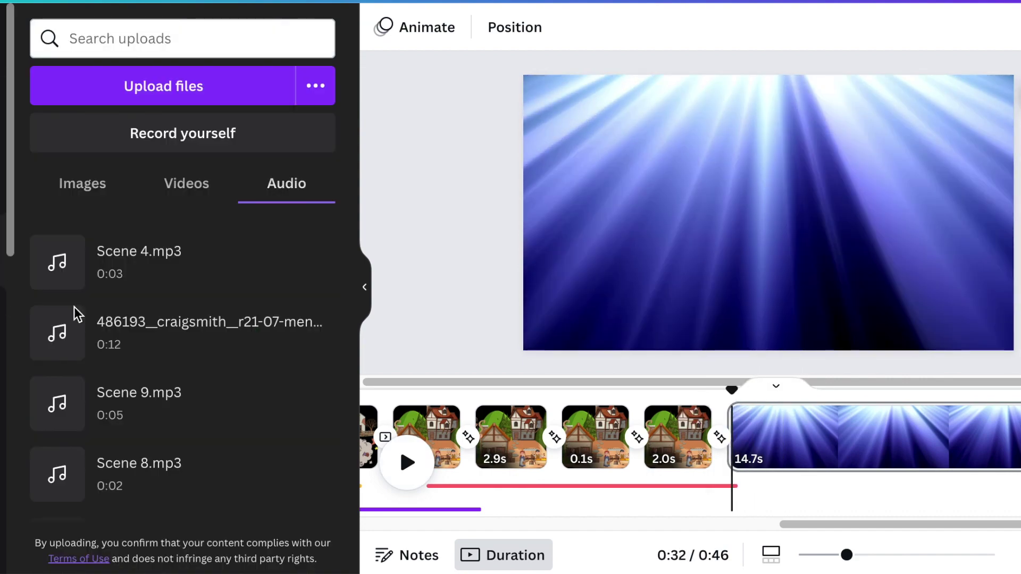
scroll(148, 360, "down", 5)
scroll(149, 359, "down", 7)
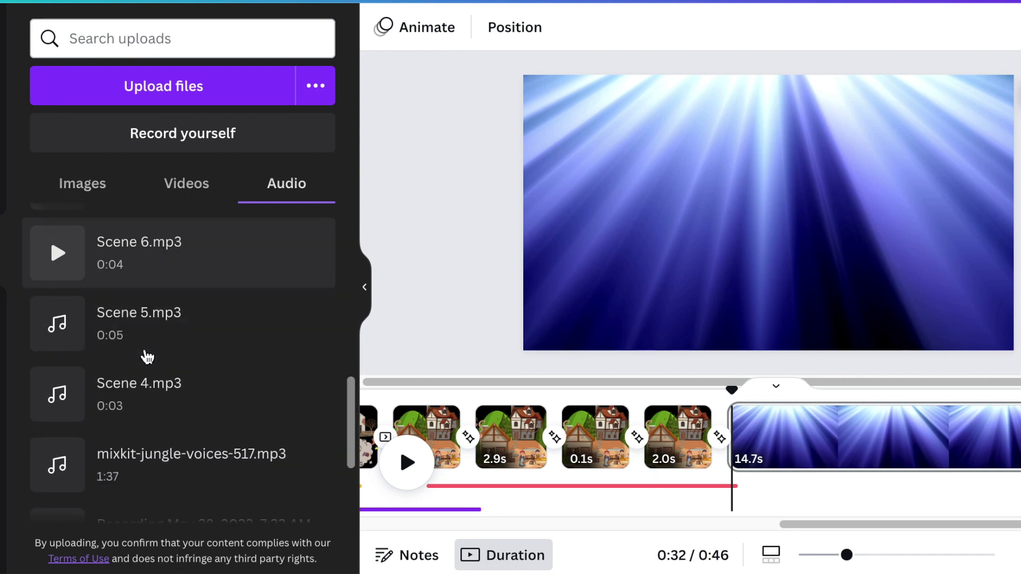
scroll(148, 355, "down", 5)
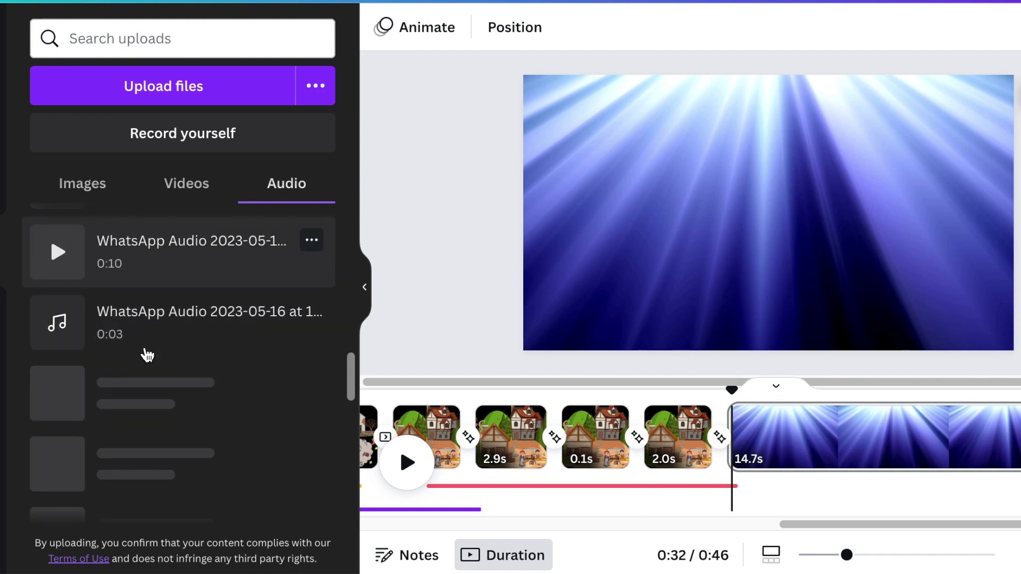
left_click(163, 86)
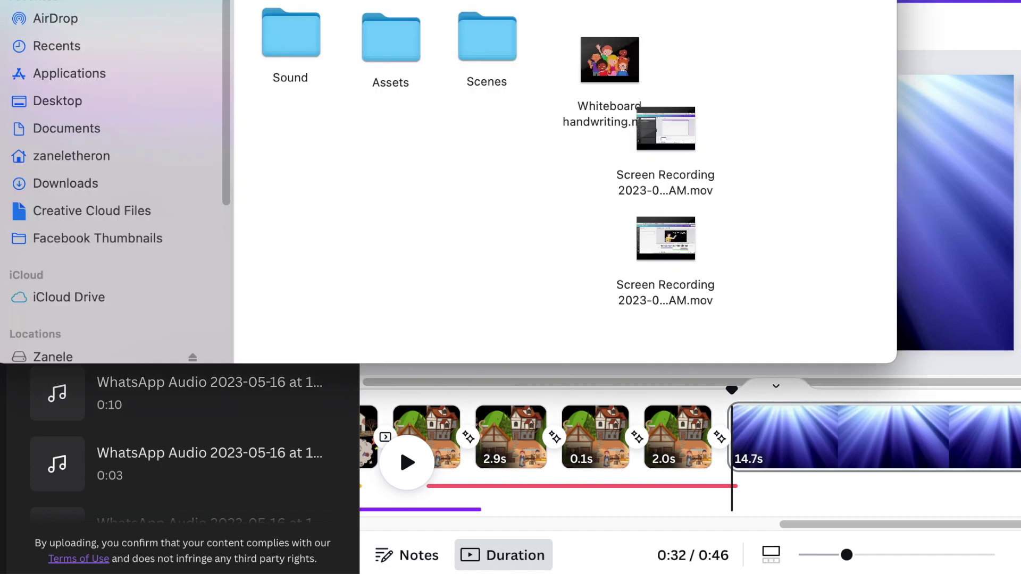
double_click(296, 45)
left_click_drag(640, 40, 175, 436)
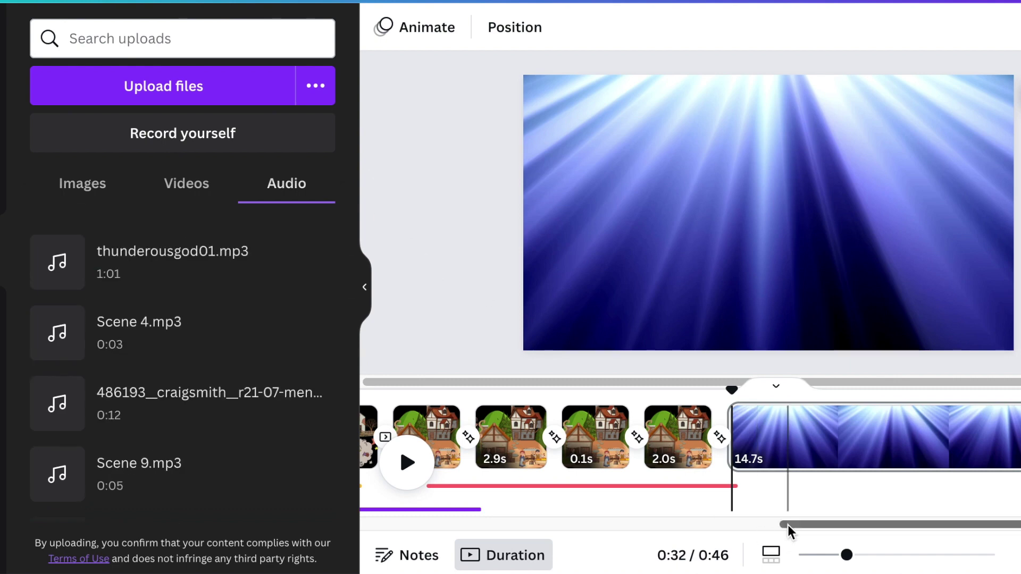
left_click(98, 262)
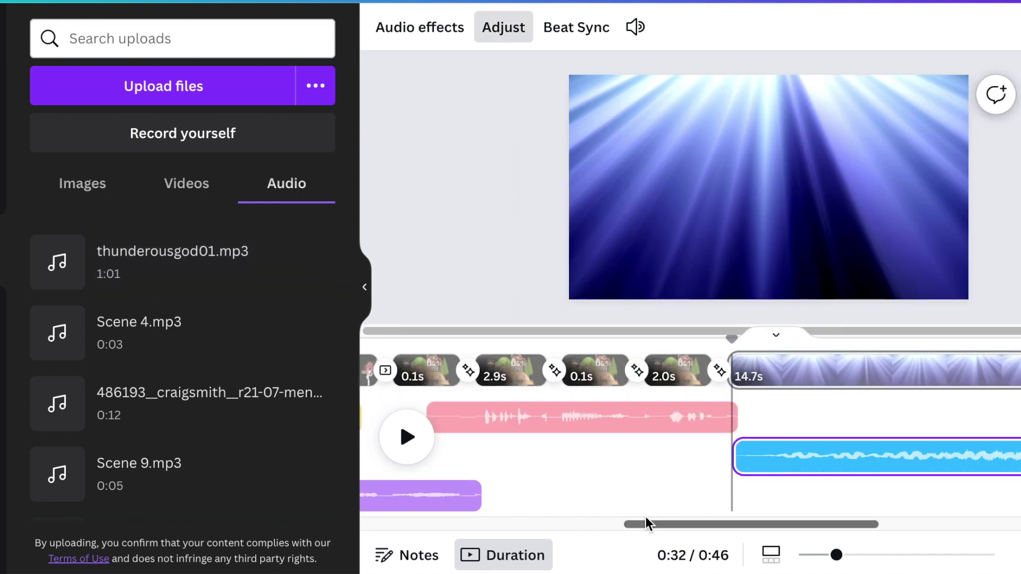
Play the light-ray page with its thunder audio and extend the page to 15.0 seconds.
key("space")
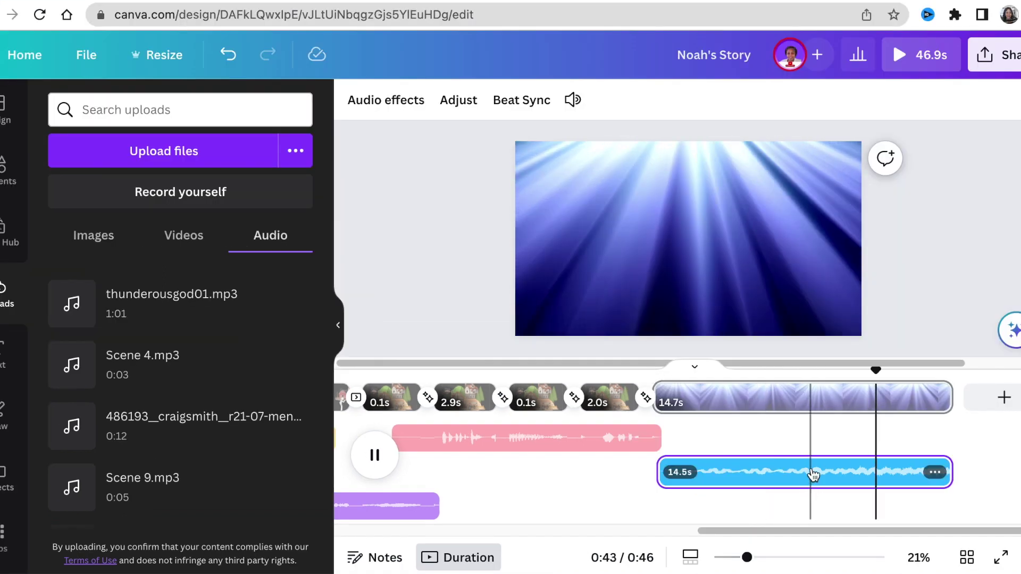
left_click(912, 457)
left_click(794, 397)
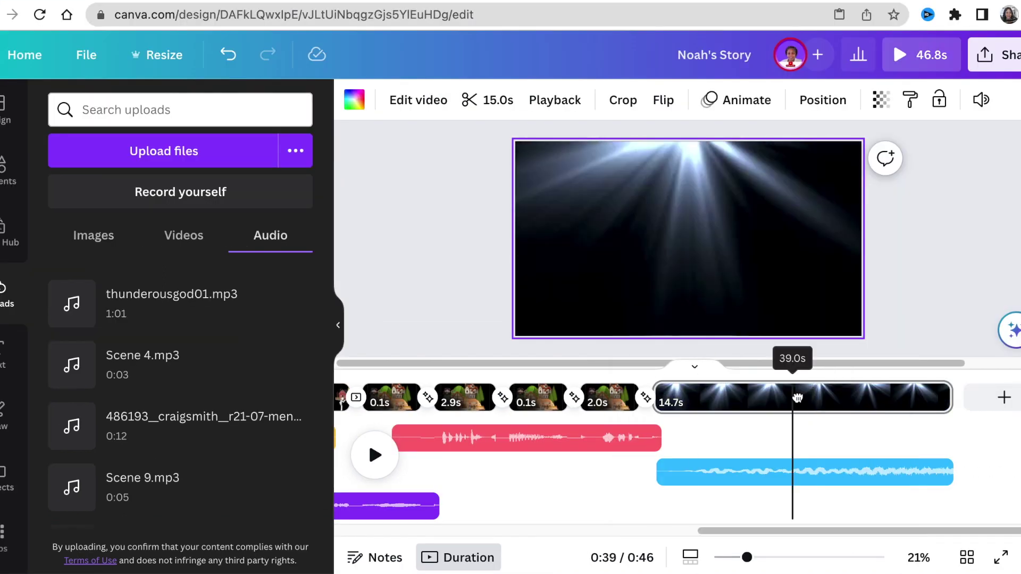
left_click_drag(948, 397, 951, 398)
double_click(866, 472)
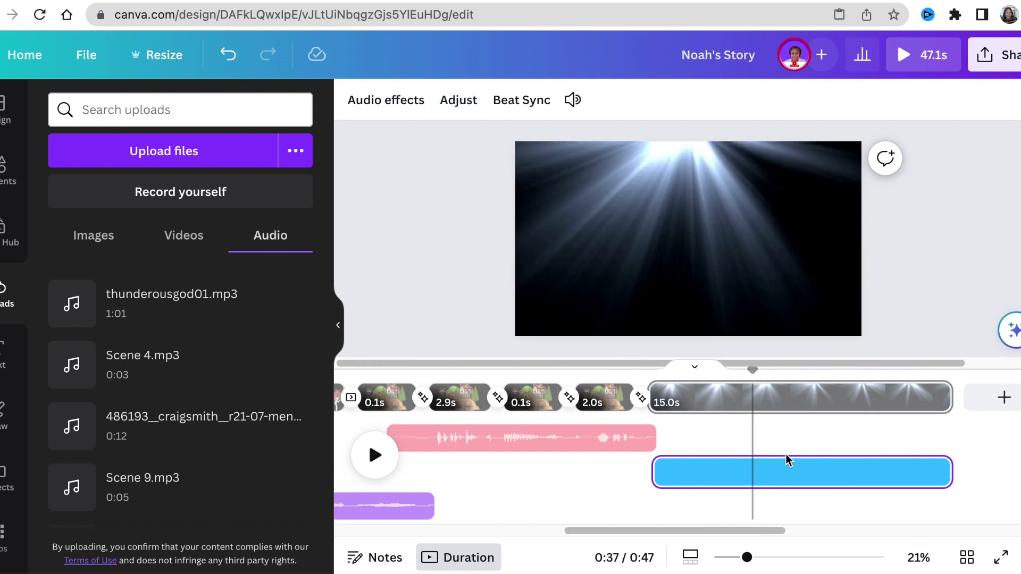
left_click(374, 455)
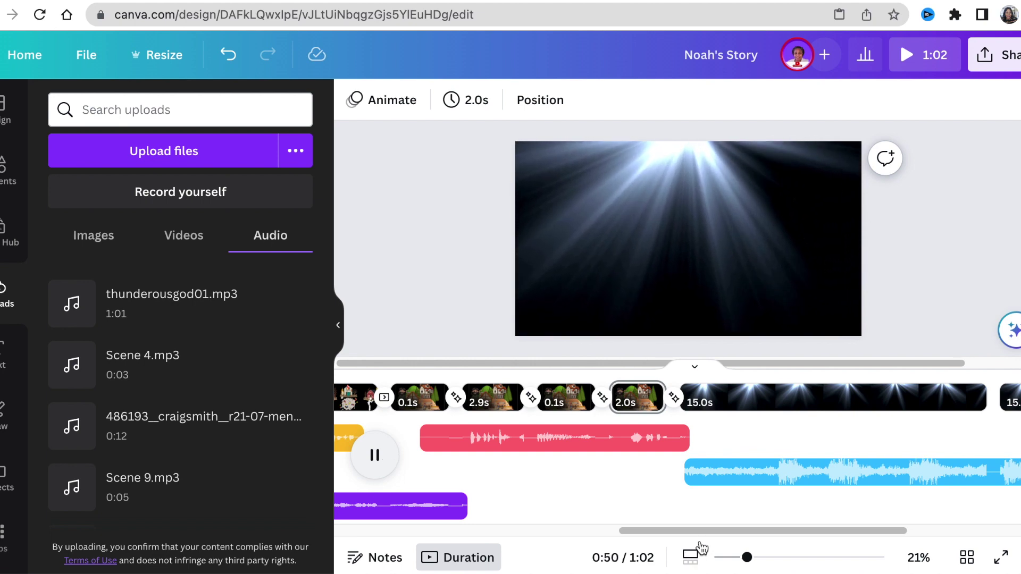
Add a Match & Move transition between the two light-ray pages.
left_click_drag(713, 529, 830, 544)
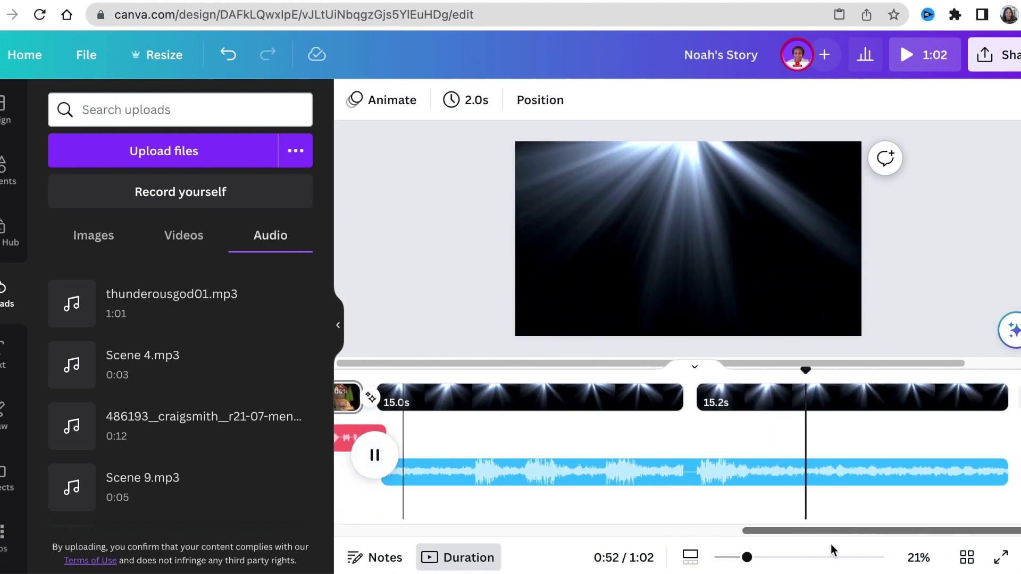
left_click(702, 396)
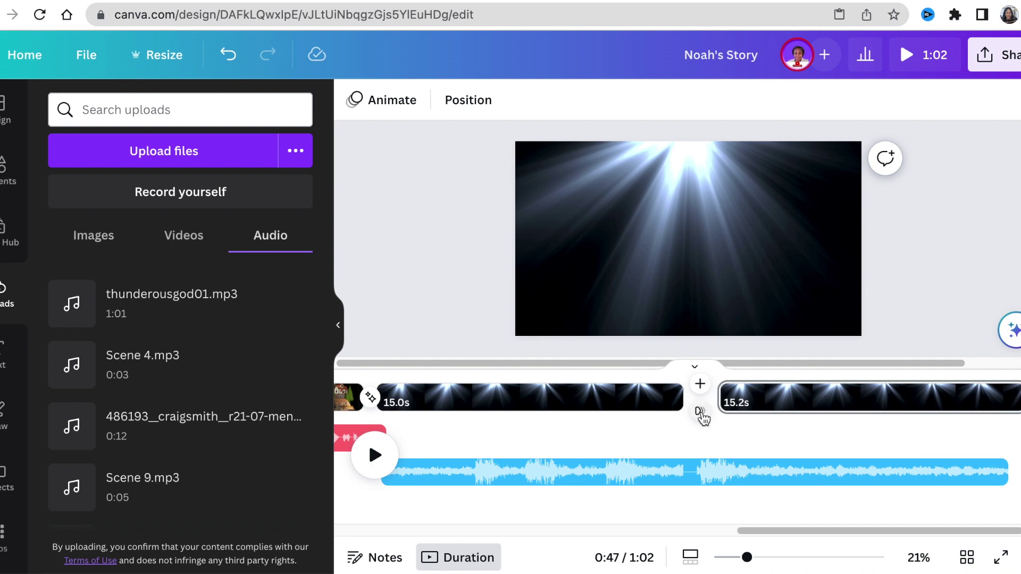
left_click(700, 414)
left_click(72, 406)
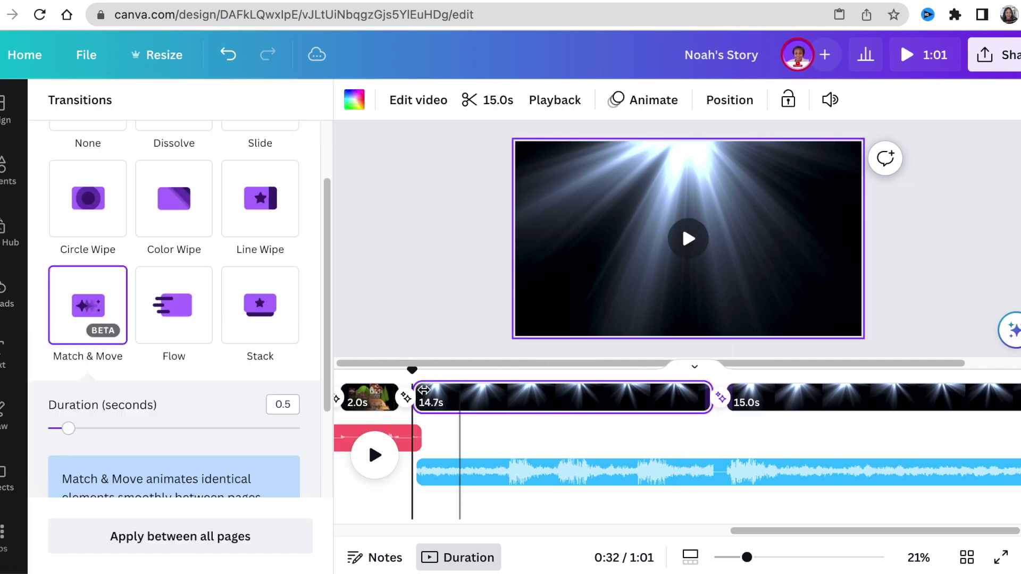
Scrub through the two light-ray pages to check how one passes into the other.
left_click_drag(413, 430, 733, 430)
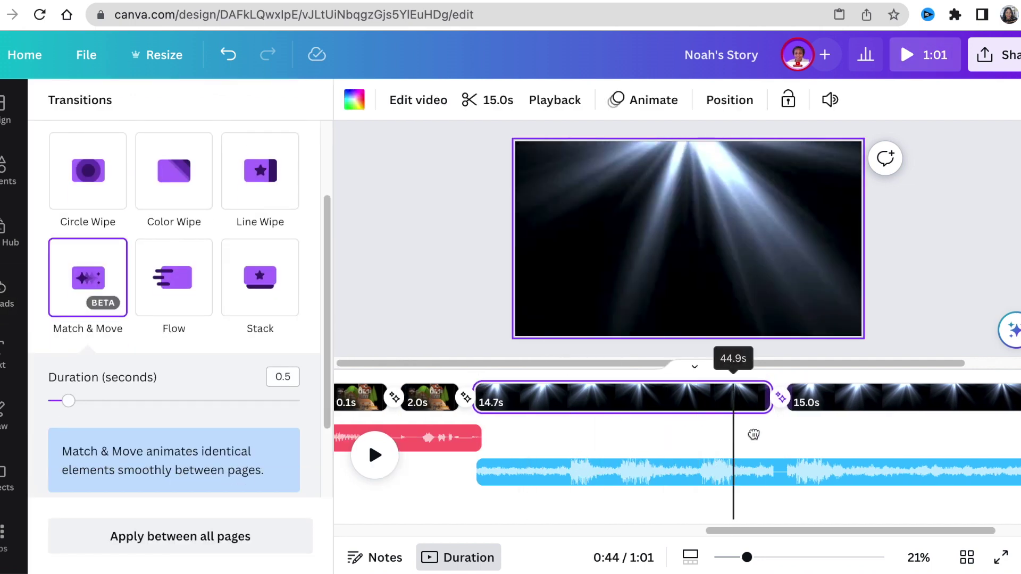
left_click_drag(713, 530, 813, 410)
left_click(782, 399)
left_click(709, 401)
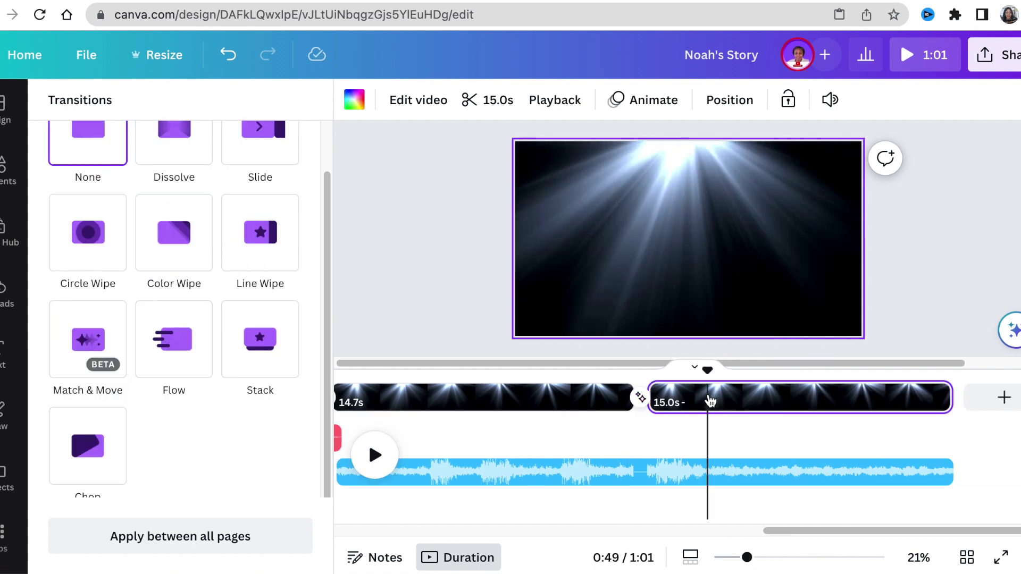
right_click(711, 402)
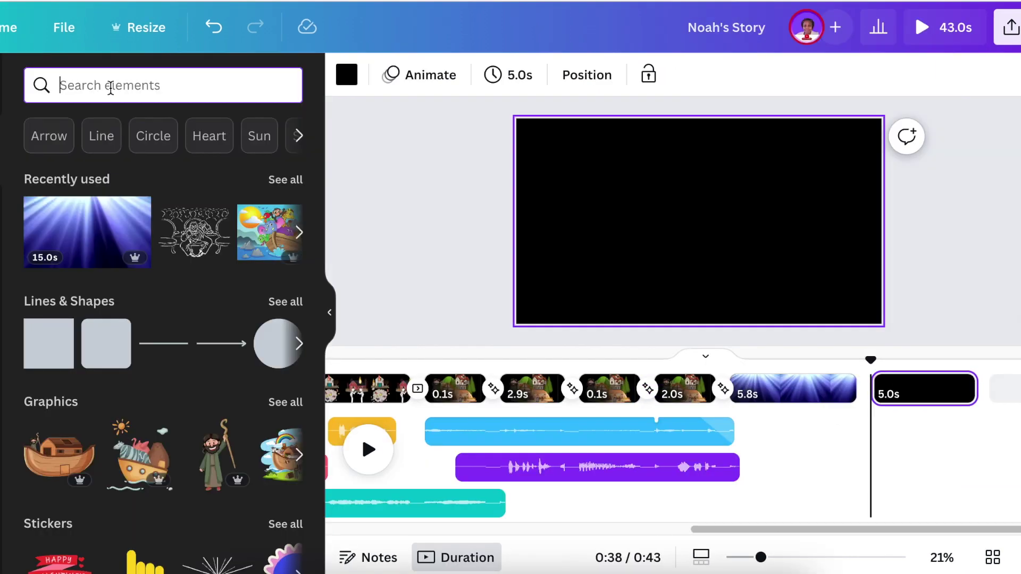
Search the graphics for noah and add the line figure looking up at a radiant star to the blank page.
type("noah")
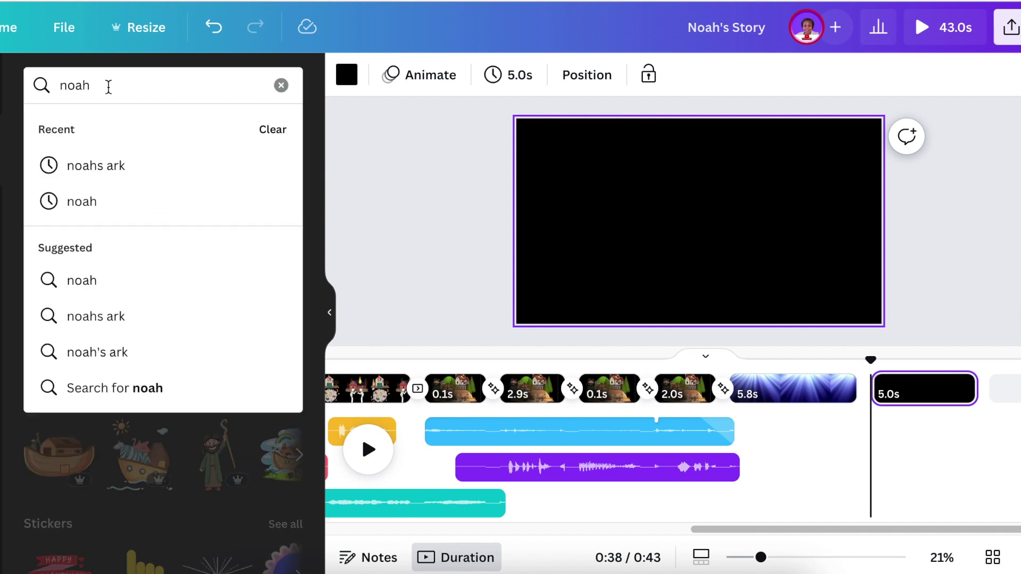
key("Return")
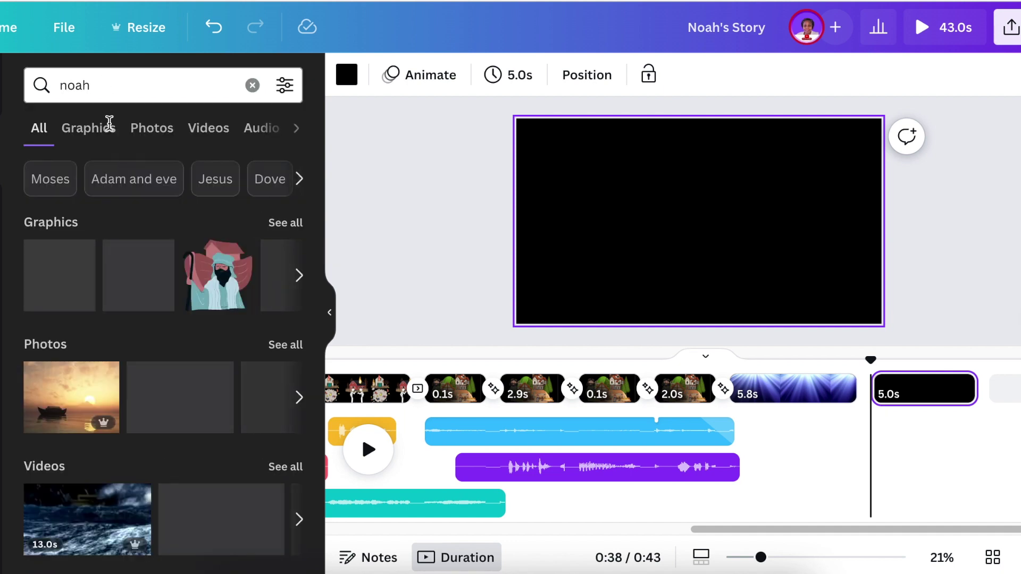
left_click(93, 130)
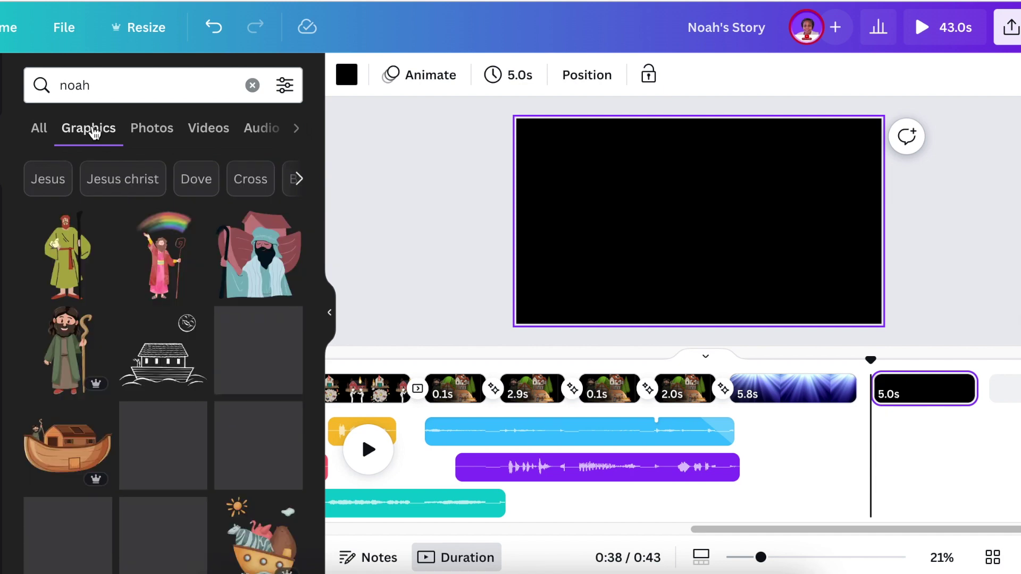
scroll(151, 336, "down", 8)
scroll(152, 336, "down", 10)
left_click(159, 396)
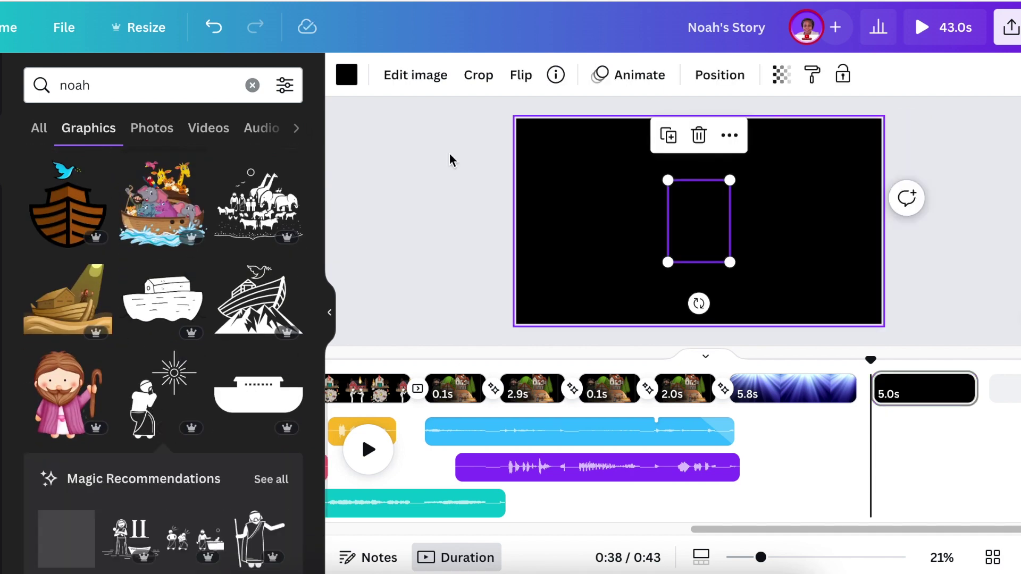
Recolour the star-gazing figure white, flip it horizontally and enlarge it to nearly the full page height.
left_click(347, 74)
left_click(187, 182)
left_click(520, 75)
left_click(531, 145)
left_click_drag(692, 231, 761, 321)
left_click(565, 250)
Search the graphics for shine and filter the results to animated ones.
left_click(16, 141)
left_click(16, 141)
left_click(129, 86)
left_click(129, 165)
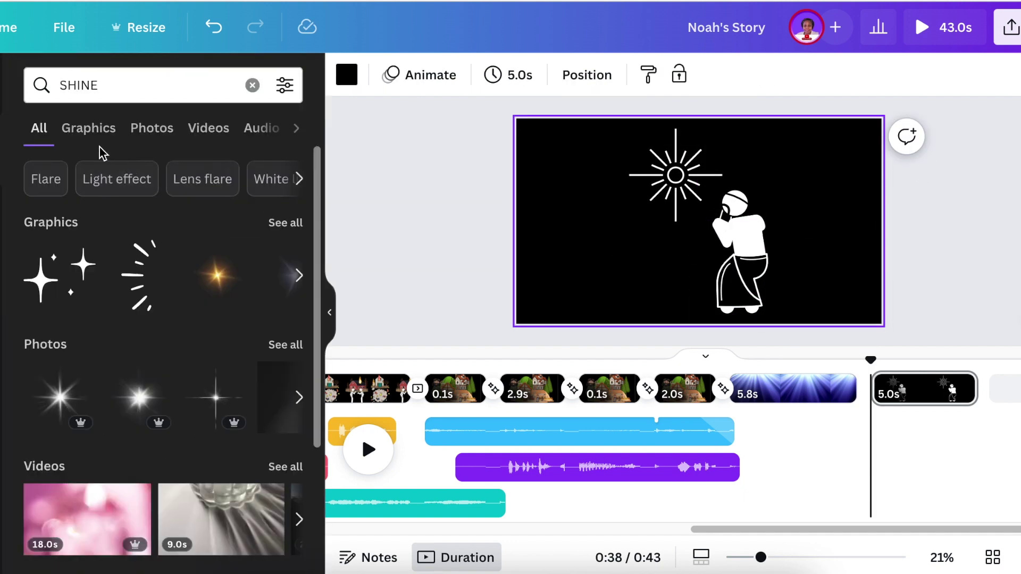
left_click(88, 129)
left_click(284, 85)
scroll(160, 239, "down", 3)
left_click(182, 316)
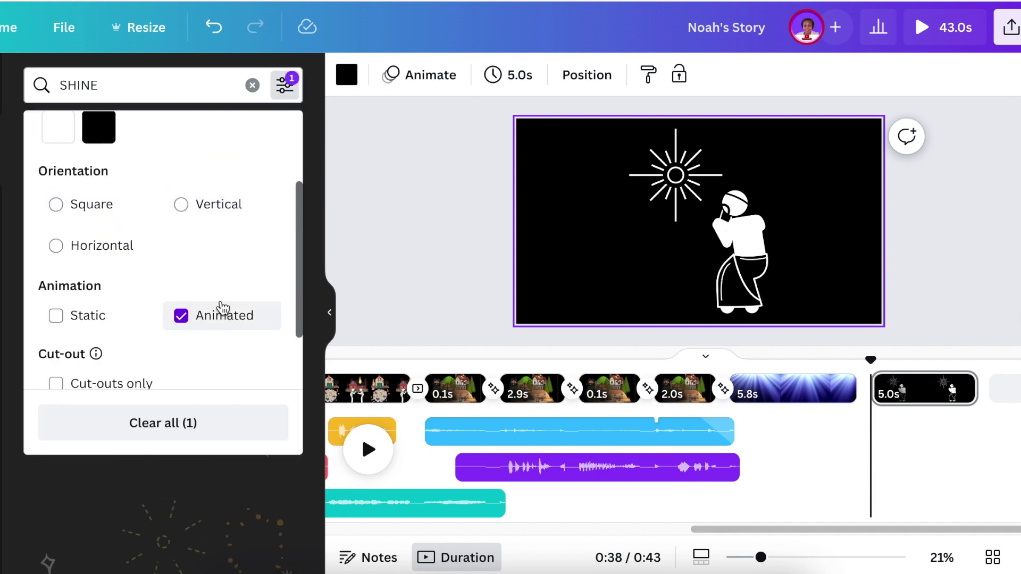
Add the animated beige sunburst to the page and centre it on the star beside the figure.
left_click(358, 287)
scroll(212, 321, "down", 10)
left_click(68, 532)
left_click_drag(702, 325, 668, 256)
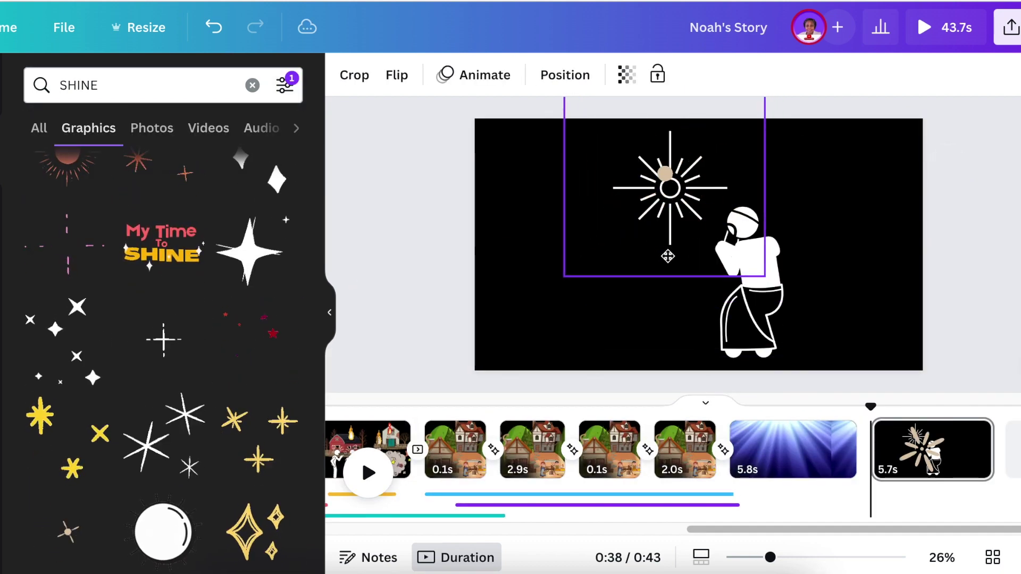
Trim the sunburst page to 3.8 seconds and add a blank page after it.
left_click(522, 342)
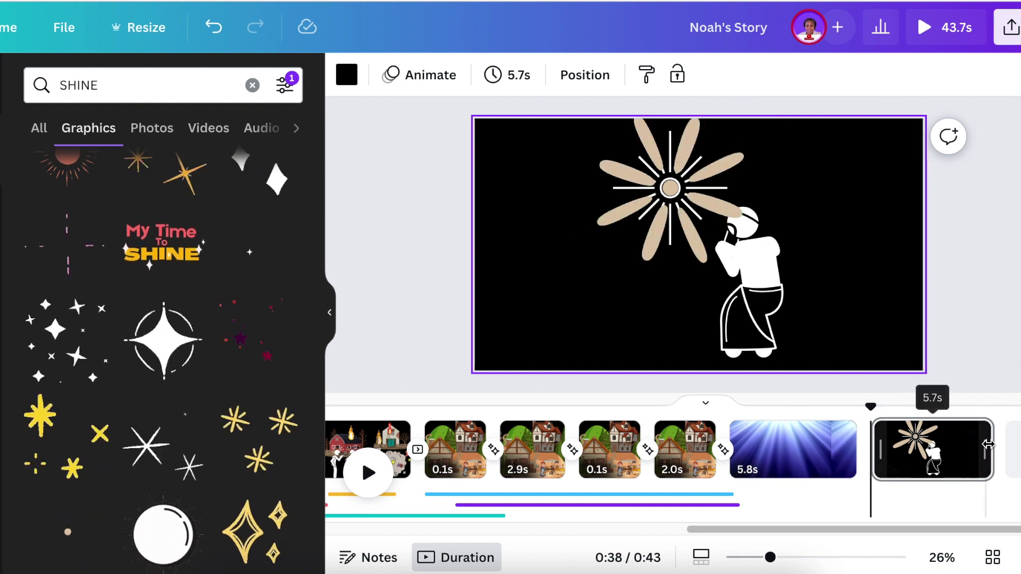
left_click_drag(988, 444, 941, 447)
left_click(1007, 449)
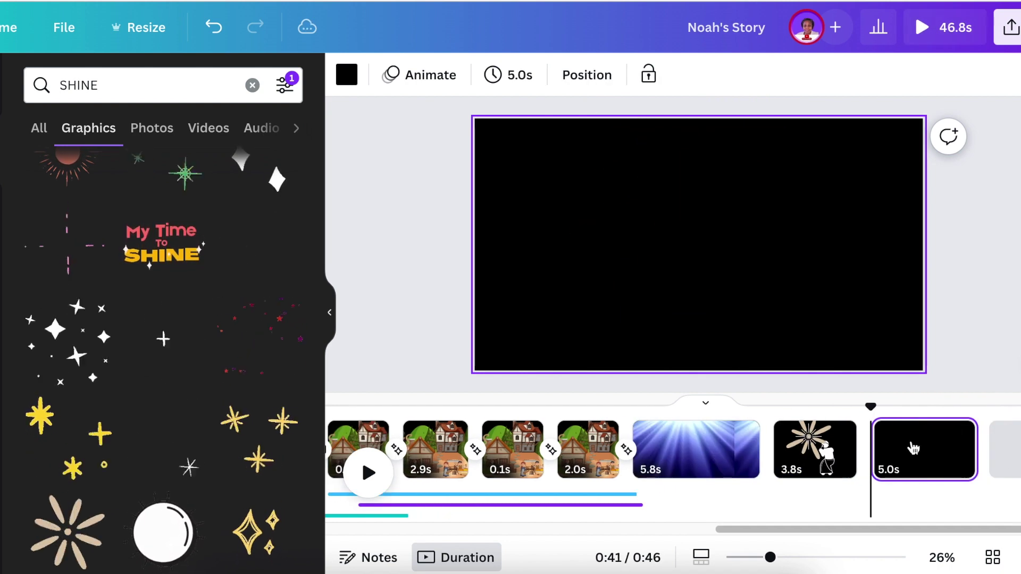
Search the graphics for noah and add the robed, bearded man holding tools to the blank page.
left_click(252, 86)
type("noah")
key("Return")
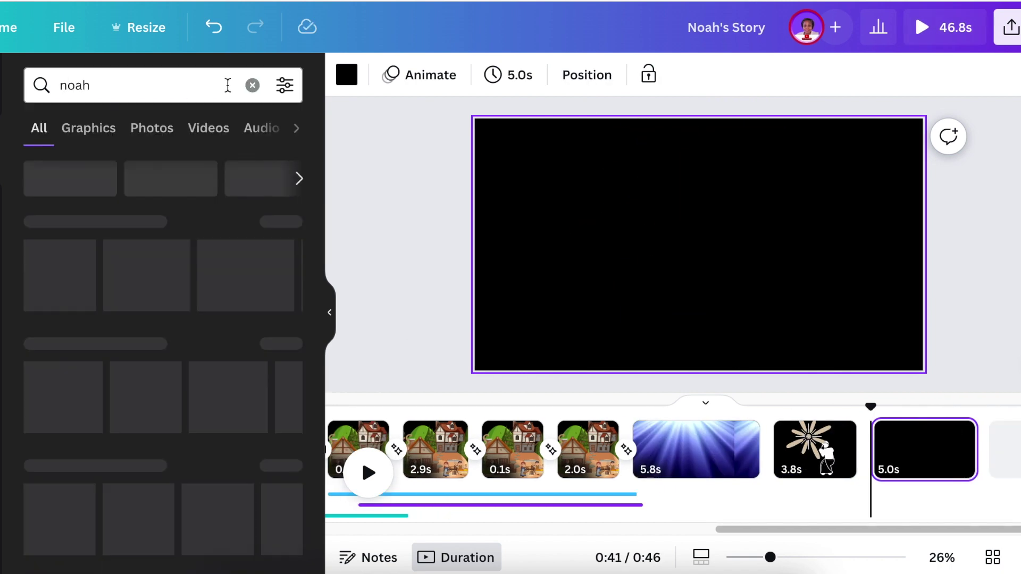
left_click(89, 128)
scroll(148, 261, "down", 10)
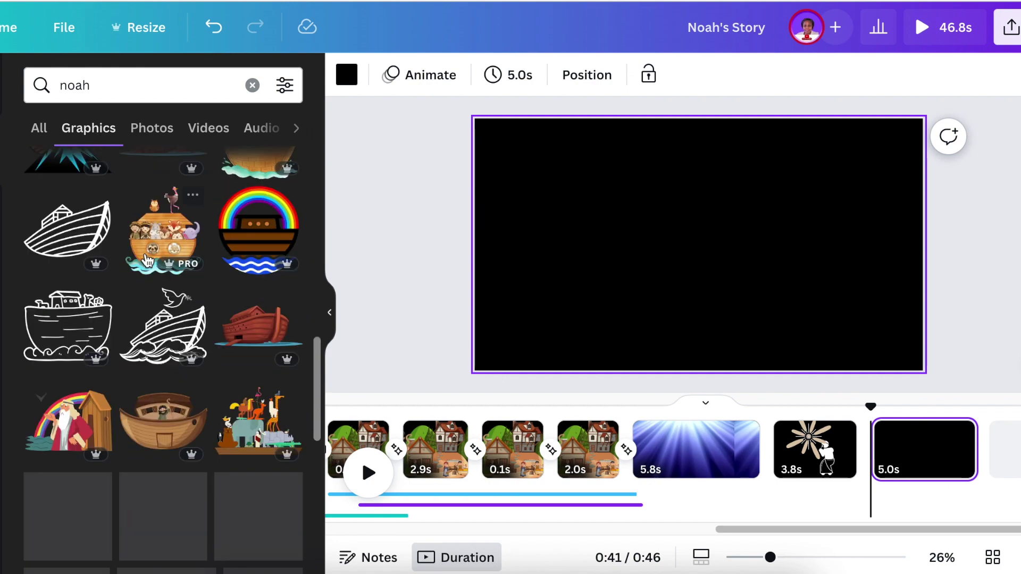
scroll(147, 260, "down", 10)
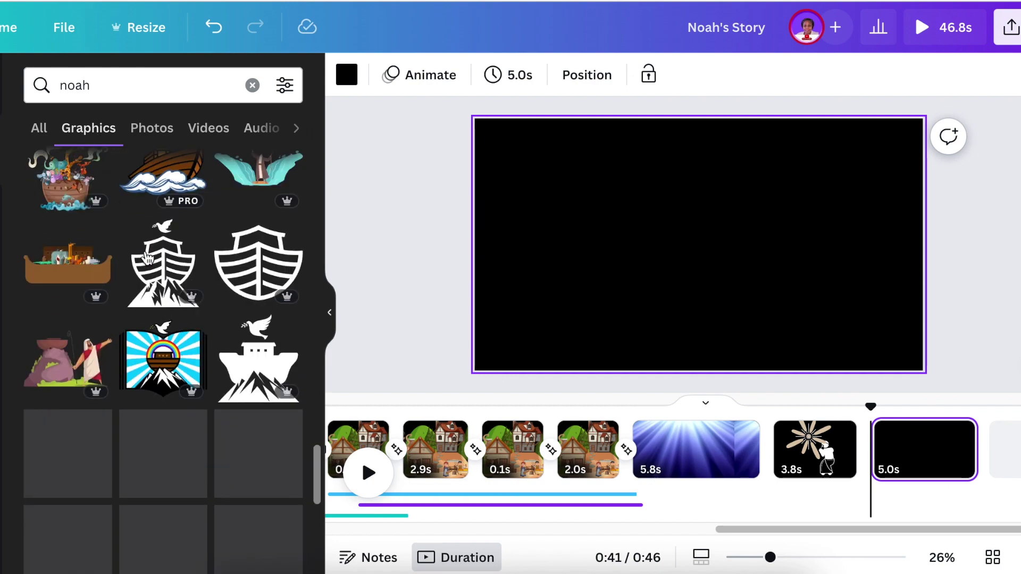
scroll(147, 258, "down", 8)
left_click(147, 259)
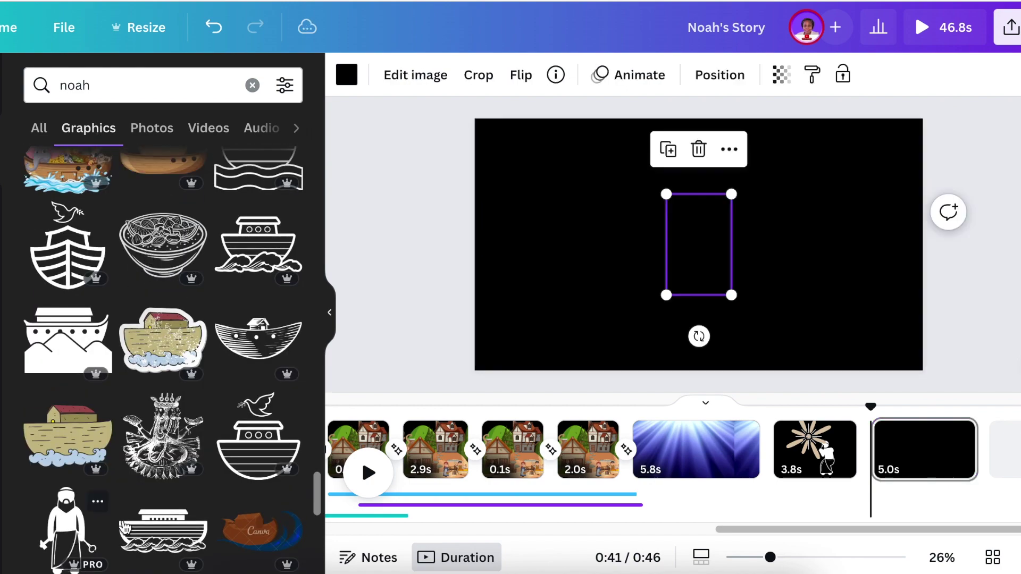
Recolour the bearded man figure white and enlarge it to about three quarters of the page height.
left_click(347, 75)
left_click(187, 183)
left_click_drag(666, 296, 692, 275)
Apply the Breathe element animation to the bearded man figure and return to the graphics results.
left_click(629, 75)
scroll(211, 319, "down", 4)
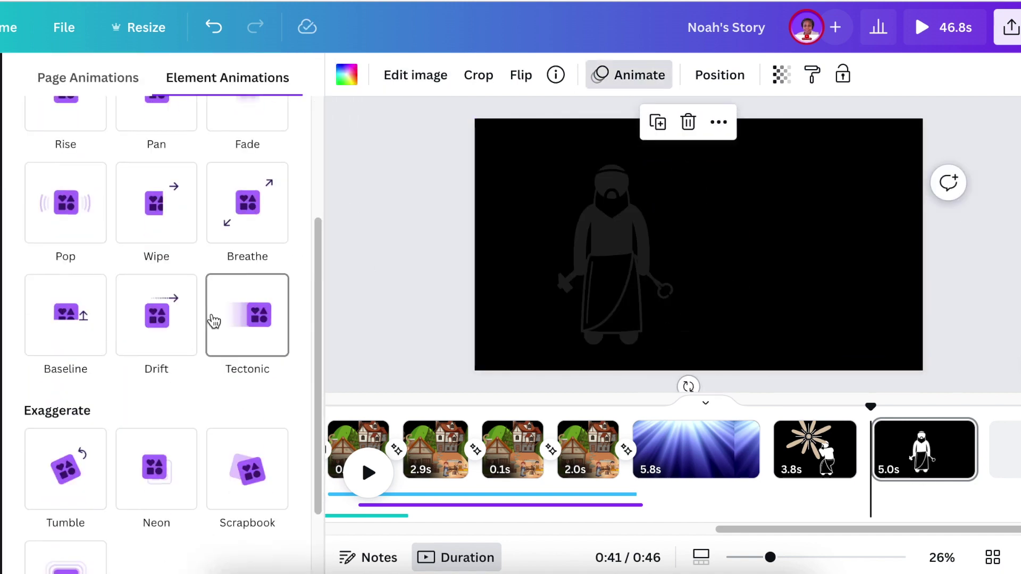
scroll(246, 228, "up", 2)
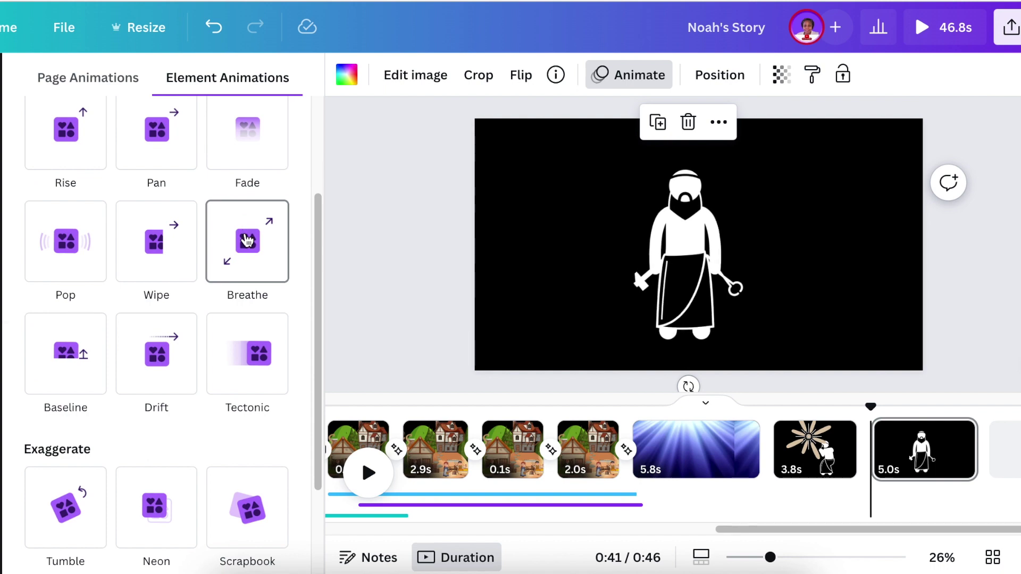
left_click(248, 241)
left_click(1, 127)
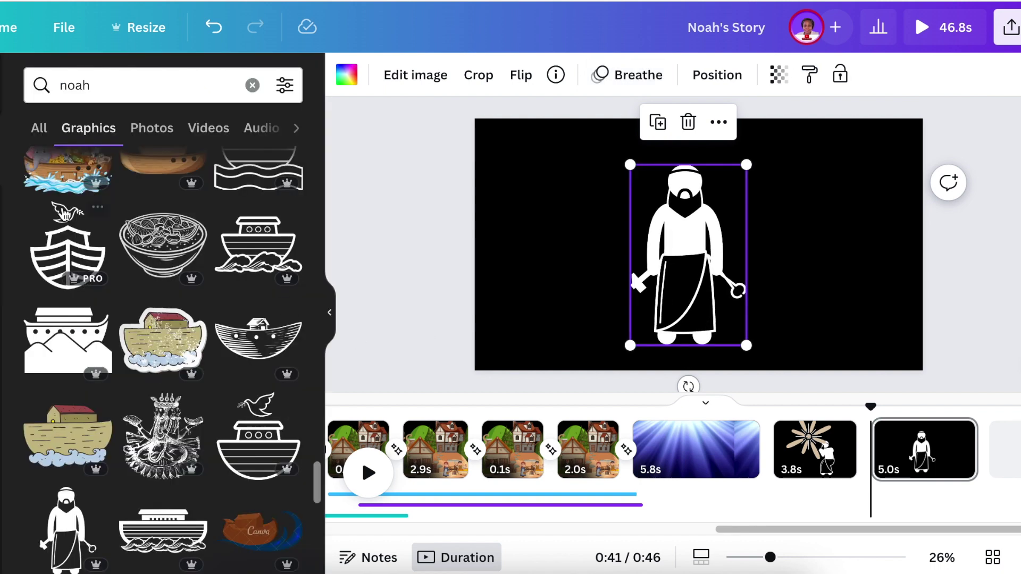
Open the uploaded audio files and play the timeline from 31.0 s into the light-ray page.
left_click(1, 223)
left_click(272, 218)
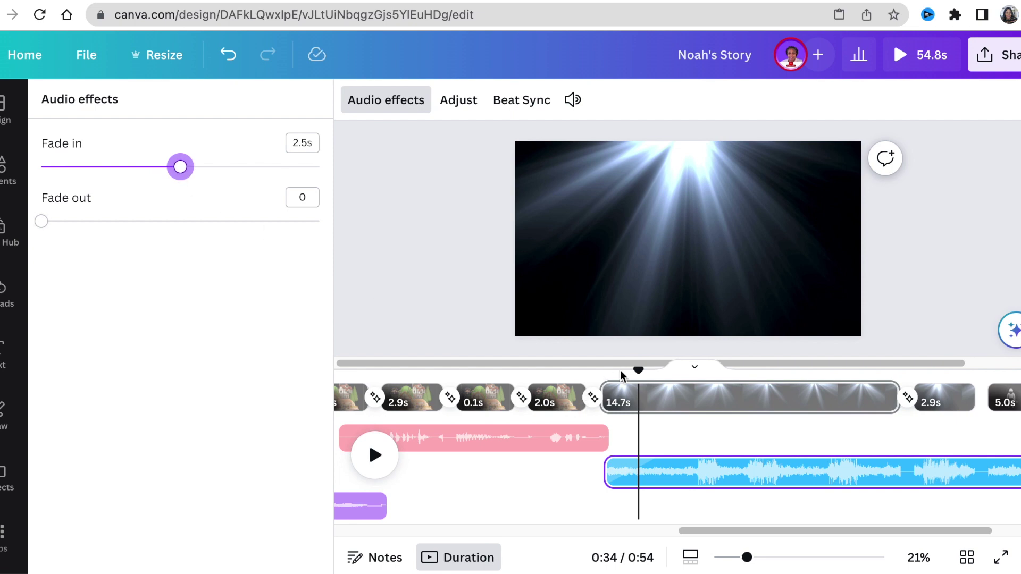
left_click_drag(639, 368, 555, 379)
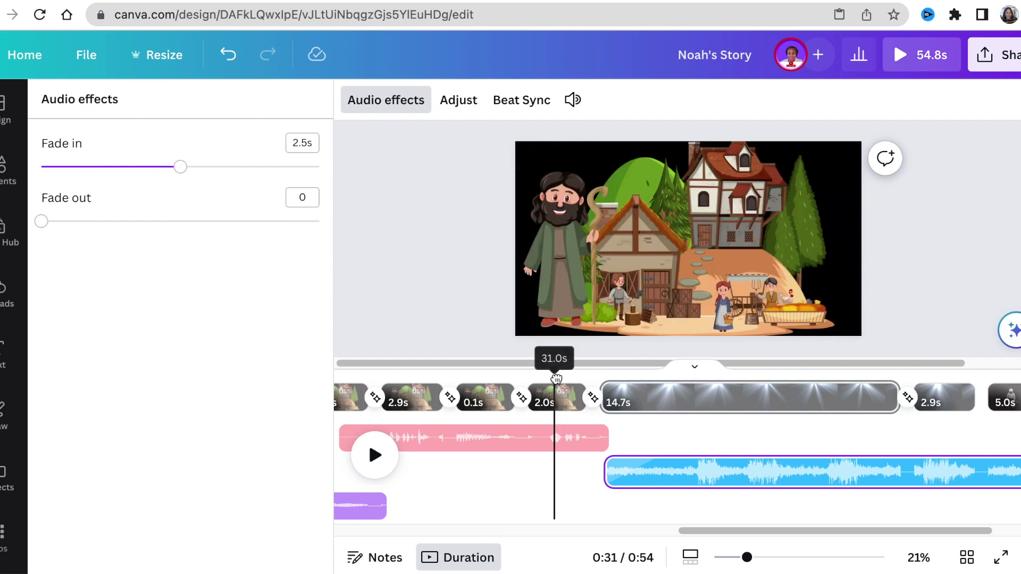
key("space")
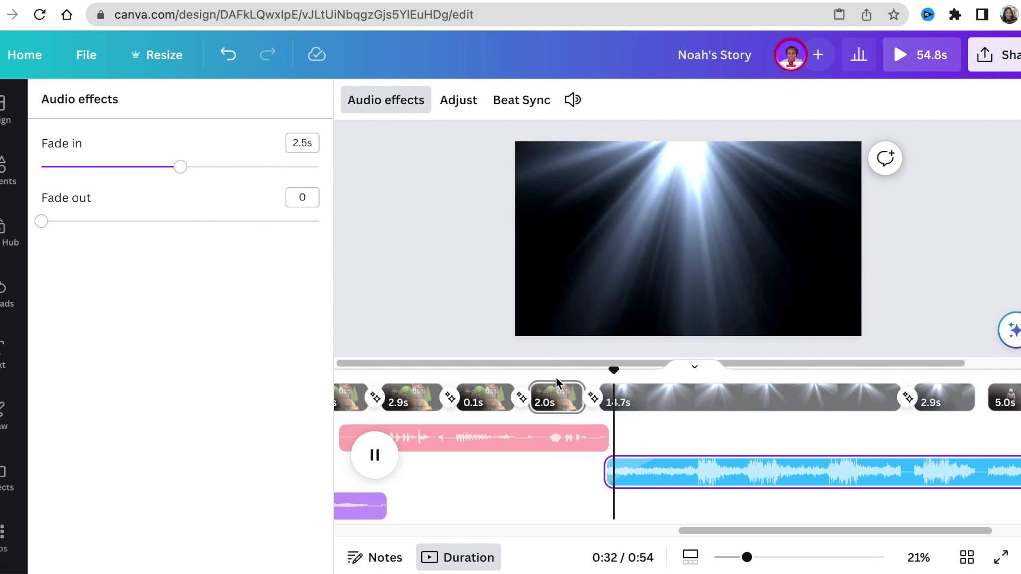
Browse the noah graphics and place the white figure hammering at a workbench on the last blank page.
left_click_drag(750, 531, 815, 538)
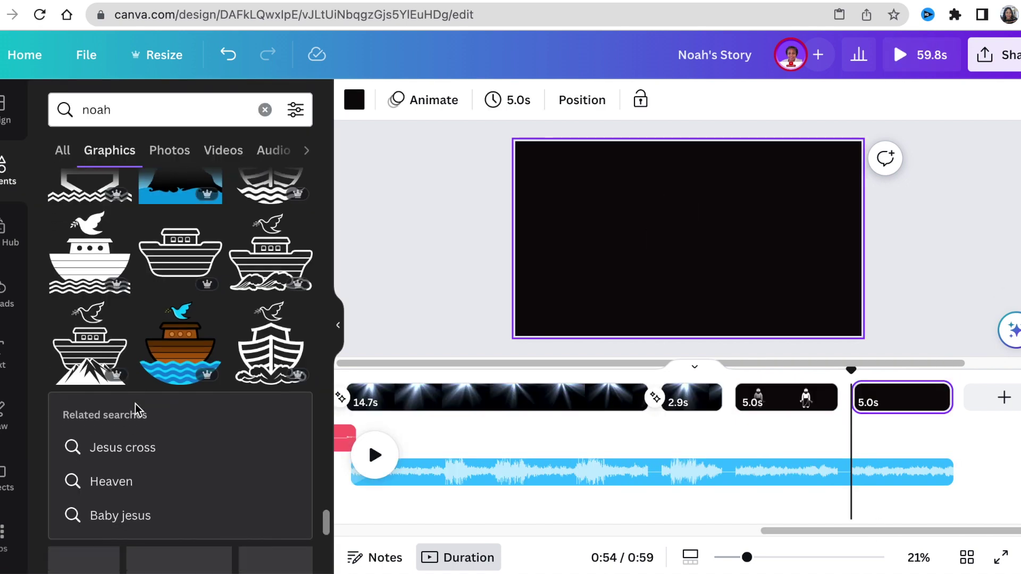
scroll(138, 409, "down", 5)
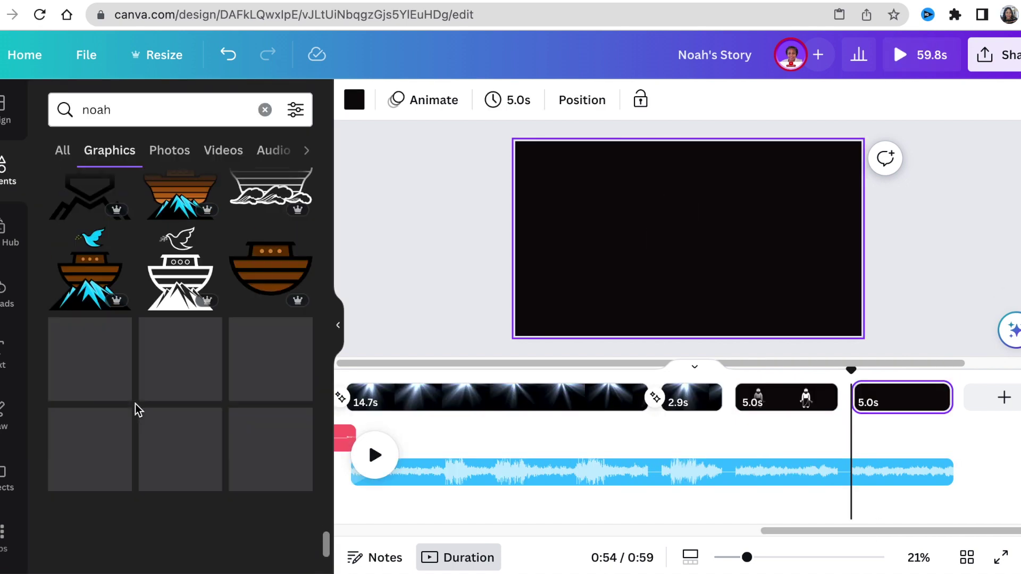
scroll(137, 409, "down", 10)
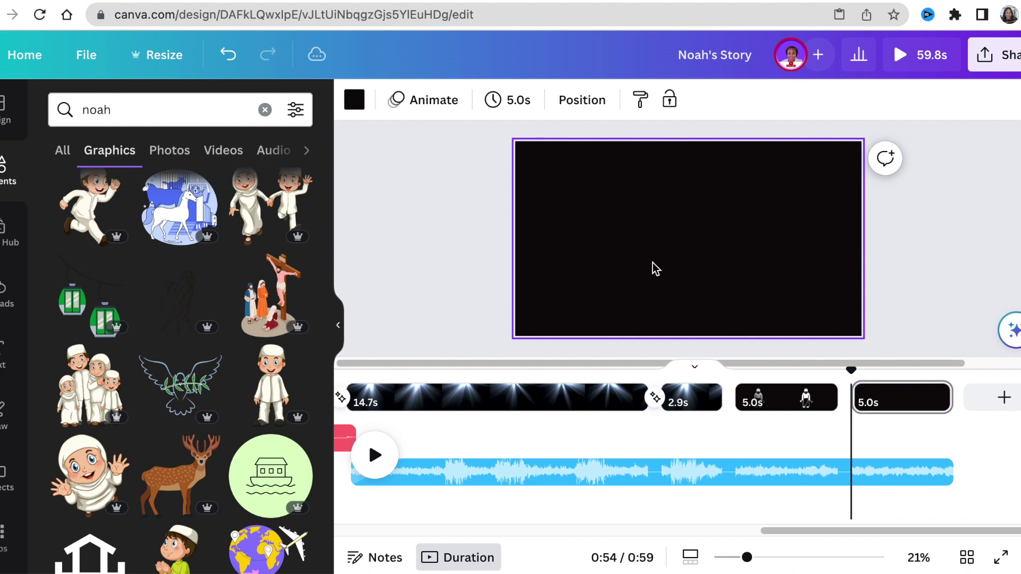
left_click_drag(655, 268, 655, 268)
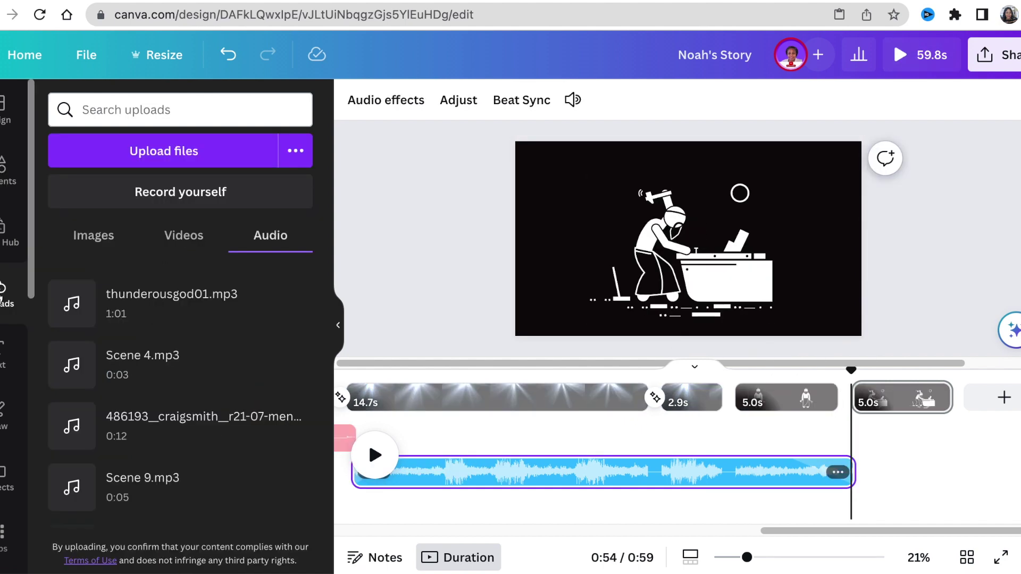
Preview Scene 4.mp3 and another uploaded clip to find the narration for the hammering page.
scroll(108, 411, "down", 1)
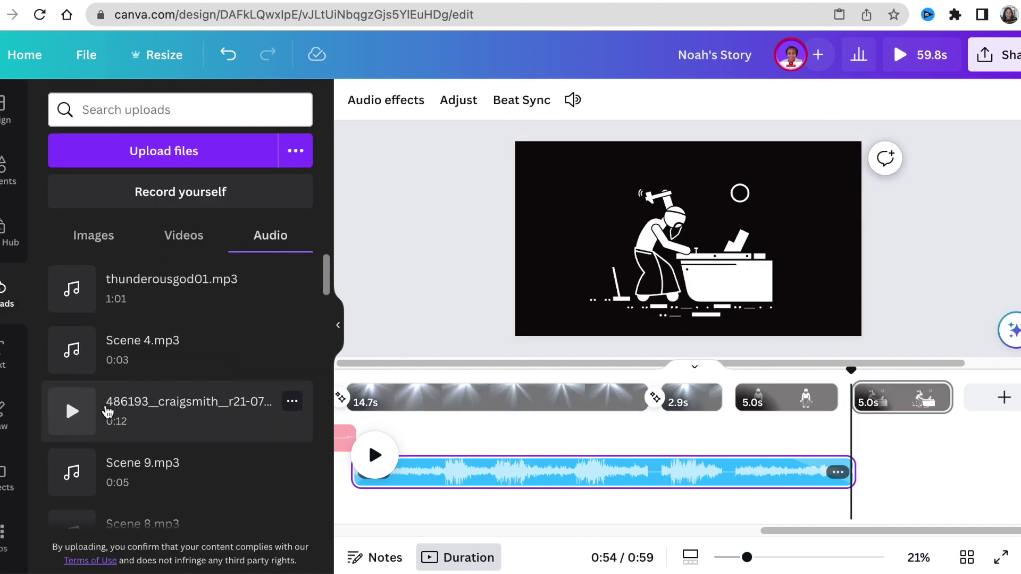
left_click(72, 352)
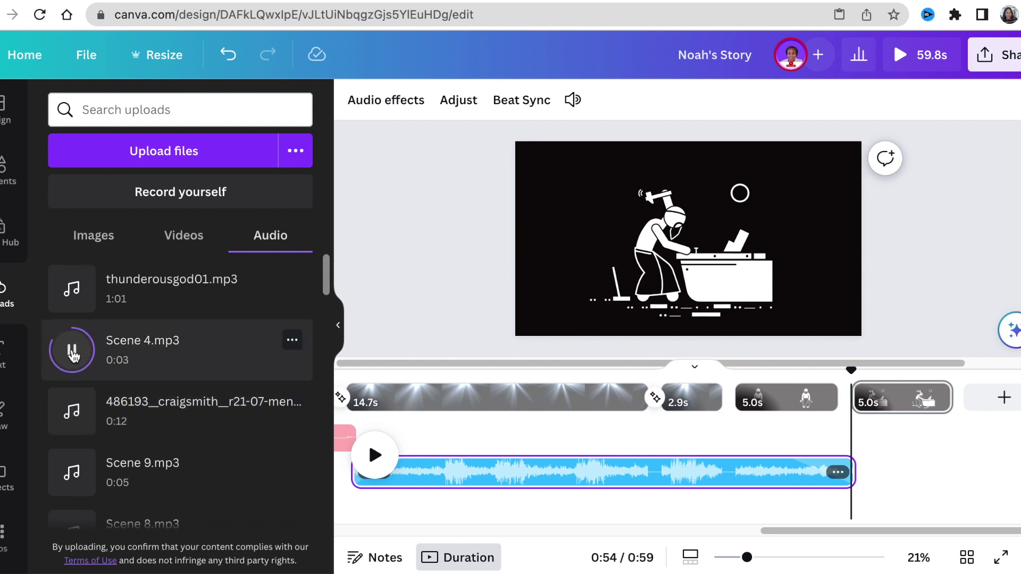
scroll(74, 415, "down", 5)
left_click(74, 469)
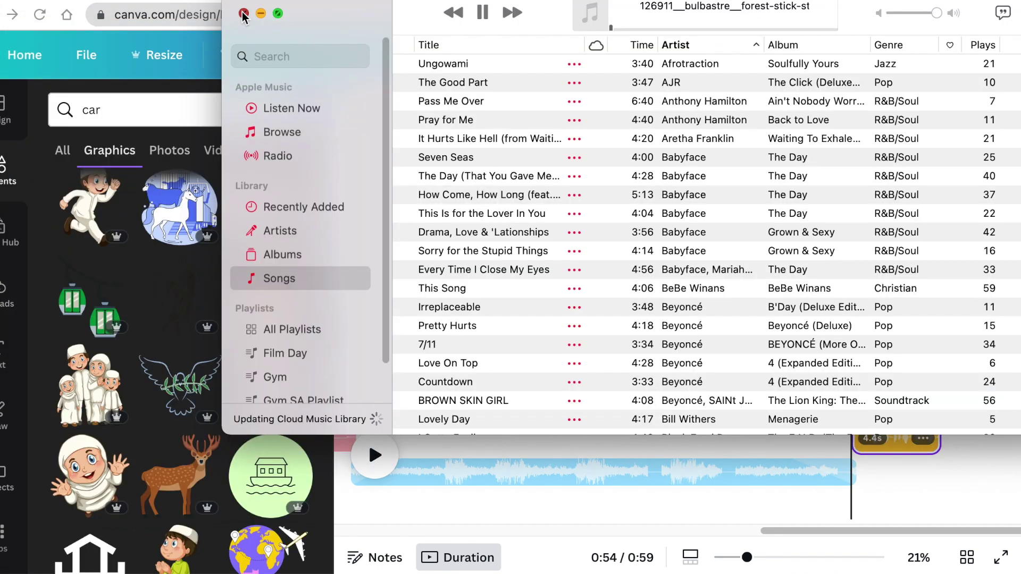
Close the music player window and add the uploaded 126911__bulbastre__forest-stick sound effect to the hammering page.
left_click(243, 14)
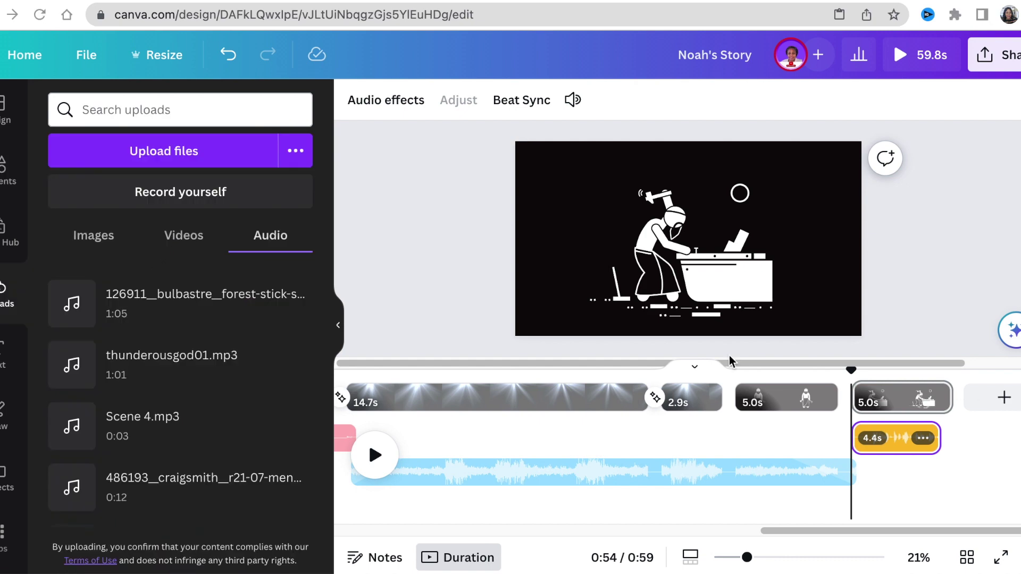
left_click(186, 297)
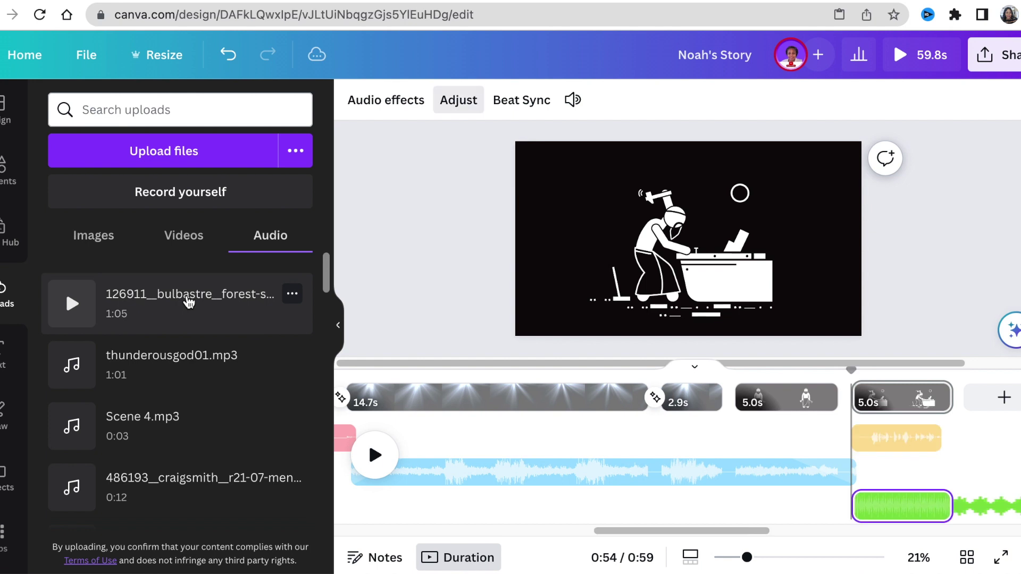
Add a page at the end, paste the scene of two people mocking the carpenter, and put the playhead at its start.
left_click(1005, 399)
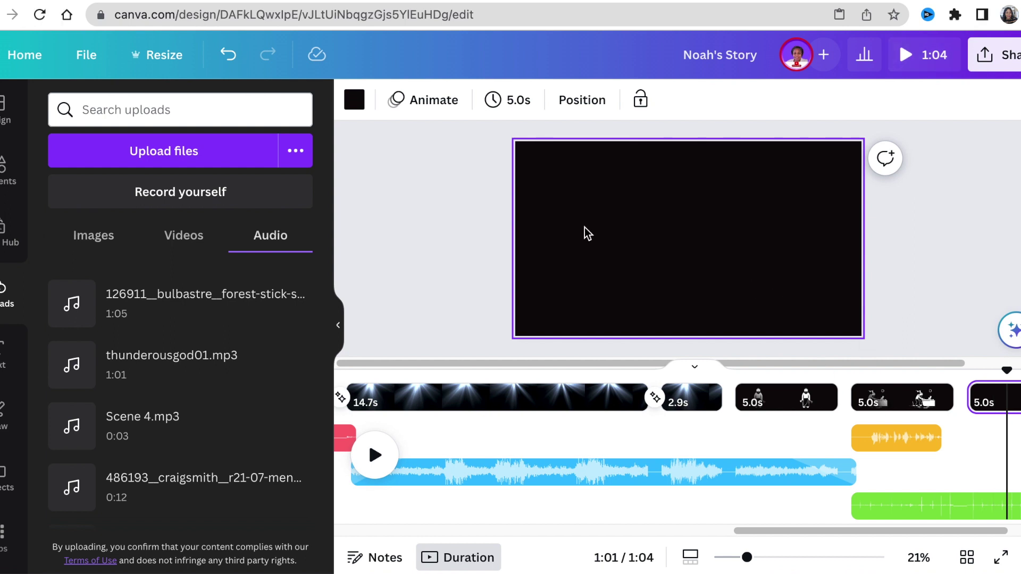
key("ctrl+v")
left_click_drag(1007, 371, 850, 371)
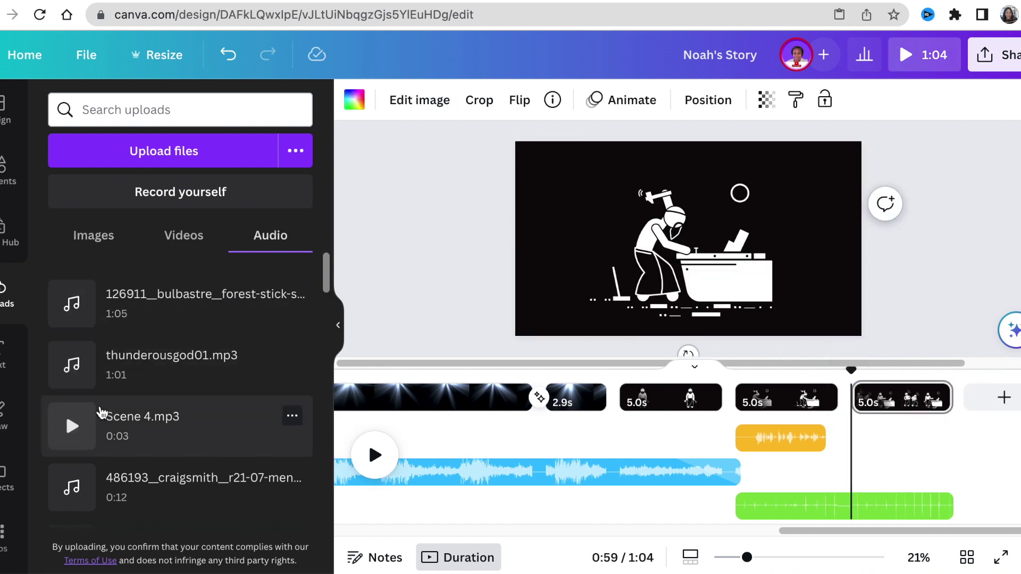
Preview the uploaded narration clips, including Scene 11.mp3 and Scene 10.mp3, to find the one for the mocking scene.
scroll(104, 412, "down", 3)
left_click(72, 384)
scroll(71, 385, "down", 3)
left_click(71, 367)
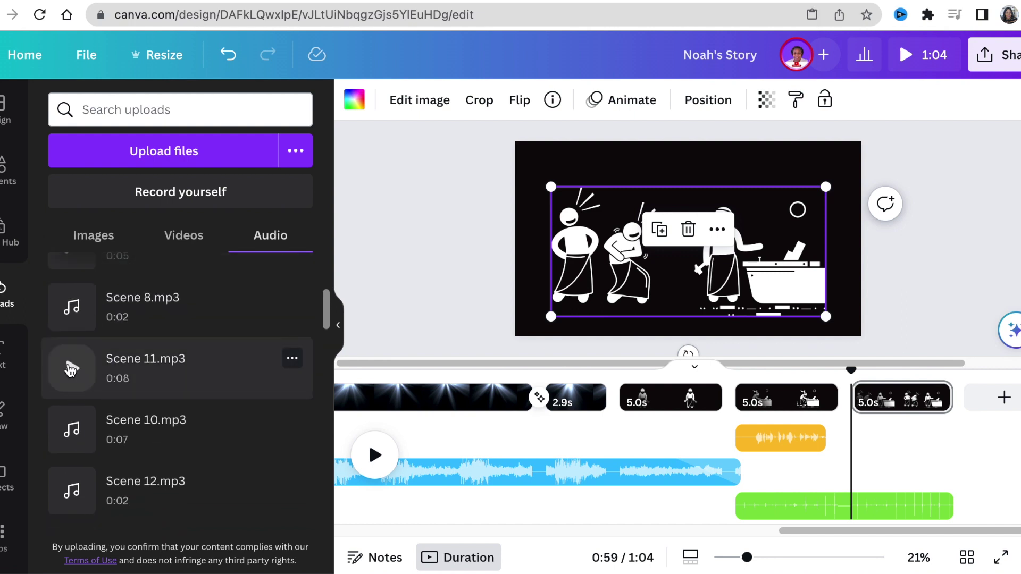
left_click(75, 429)
left_click(74, 430)
scroll(78, 442, "down", 2)
scroll(80, 436, "up", 3)
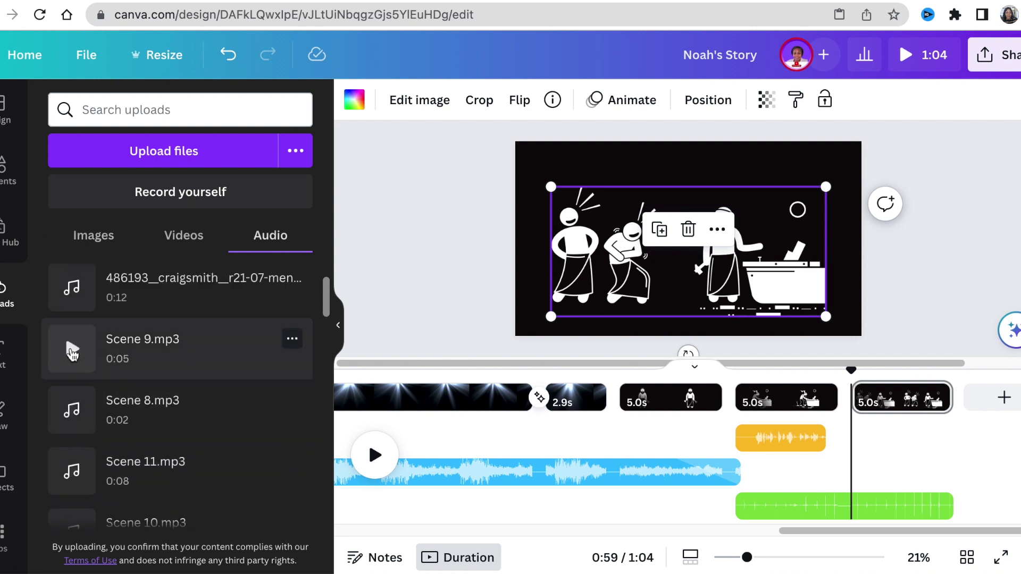
Add Scene 7.mp3 directly after the hammering page's narration and play the timeline from just before that page.
scroll(75, 449, "down", 5)
left_click(74, 451)
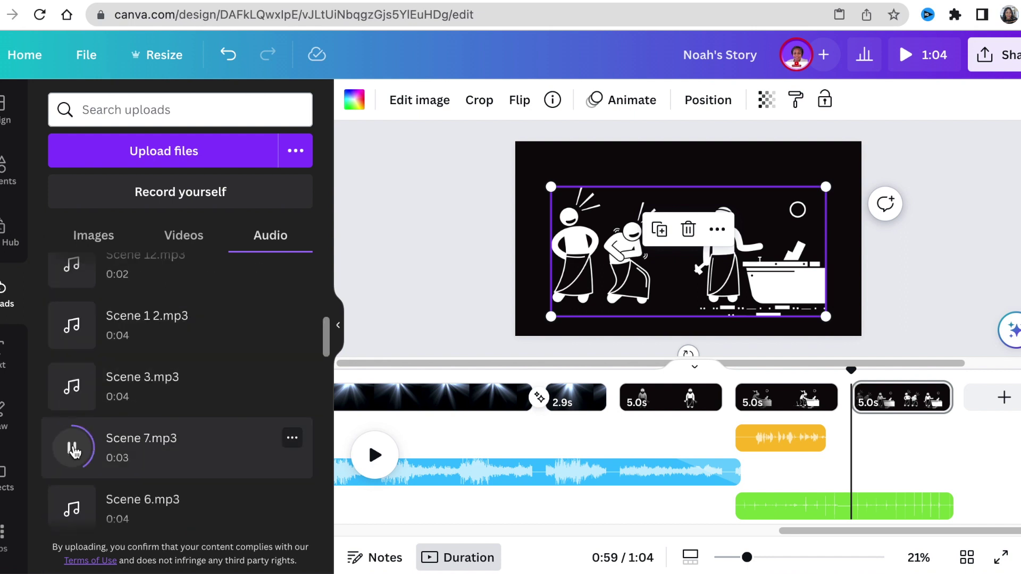
left_click(109, 457)
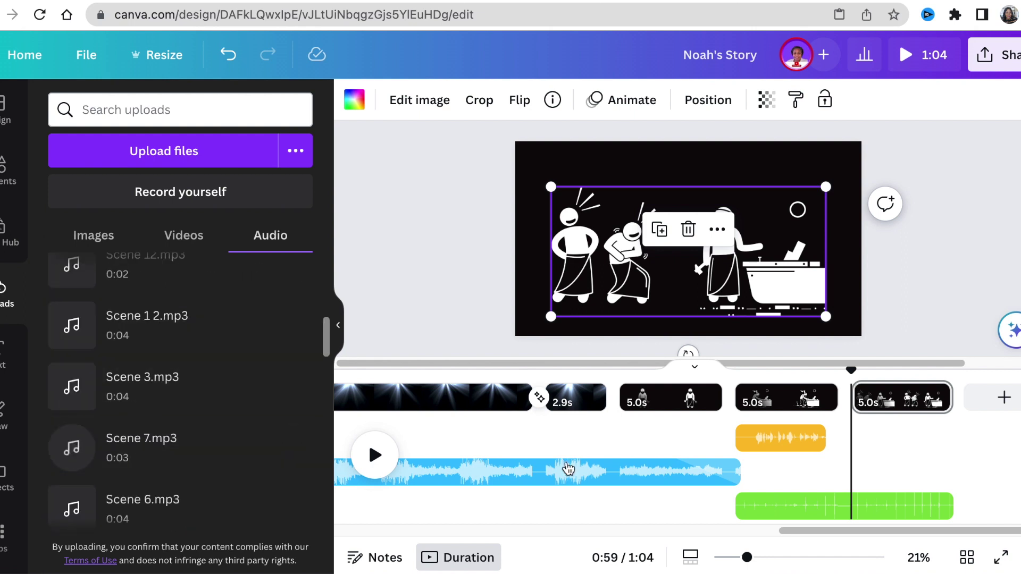
left_click_drag(828, 370, 725, 375)
key("space")
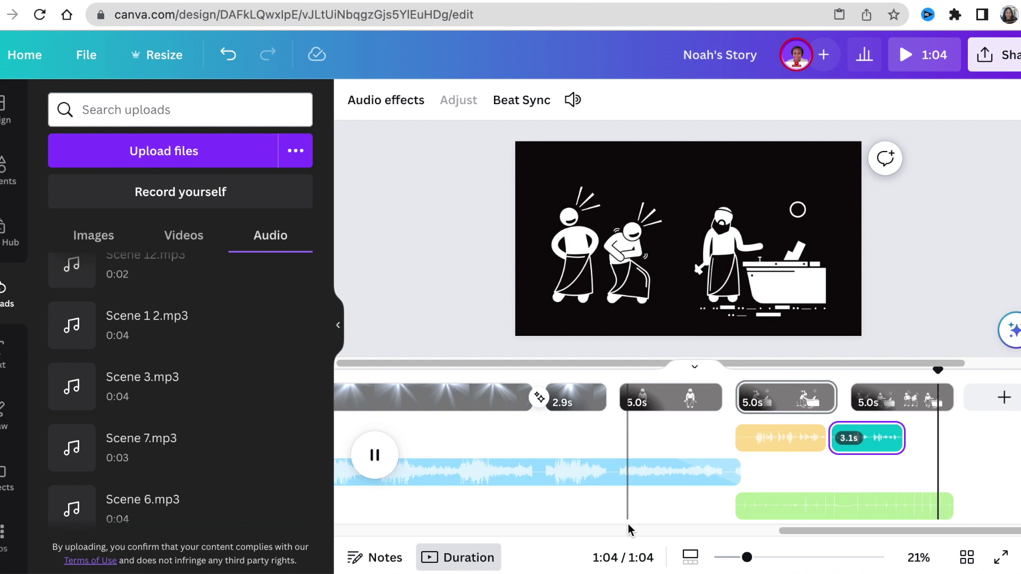
Preview Scene 8.mp3 and add it to the mocking scene at 1:03.1.
scroll(181, 399, "up", 5)
left_click(72, 465)
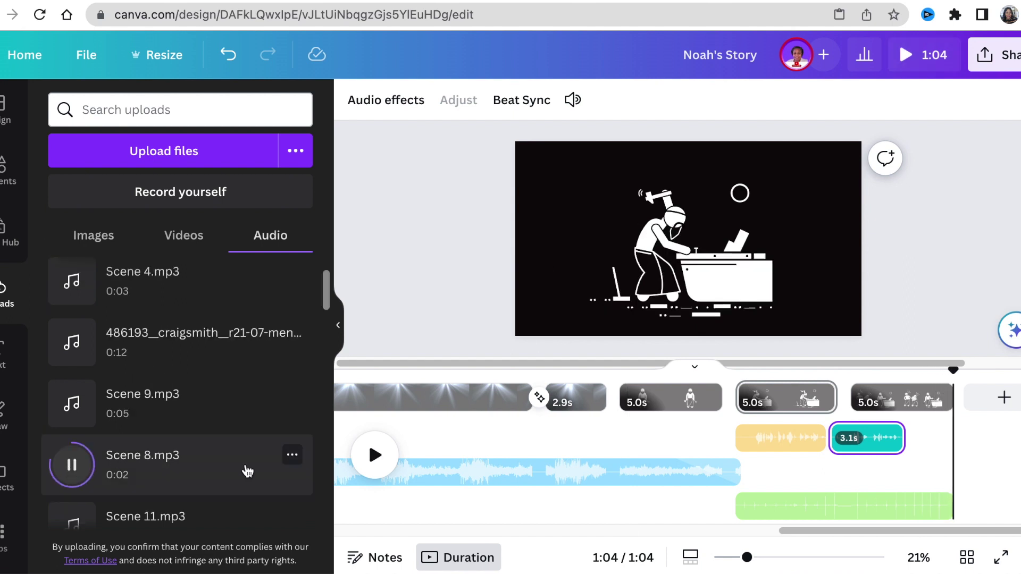
left_click_drag(953, 369, 919, 379)
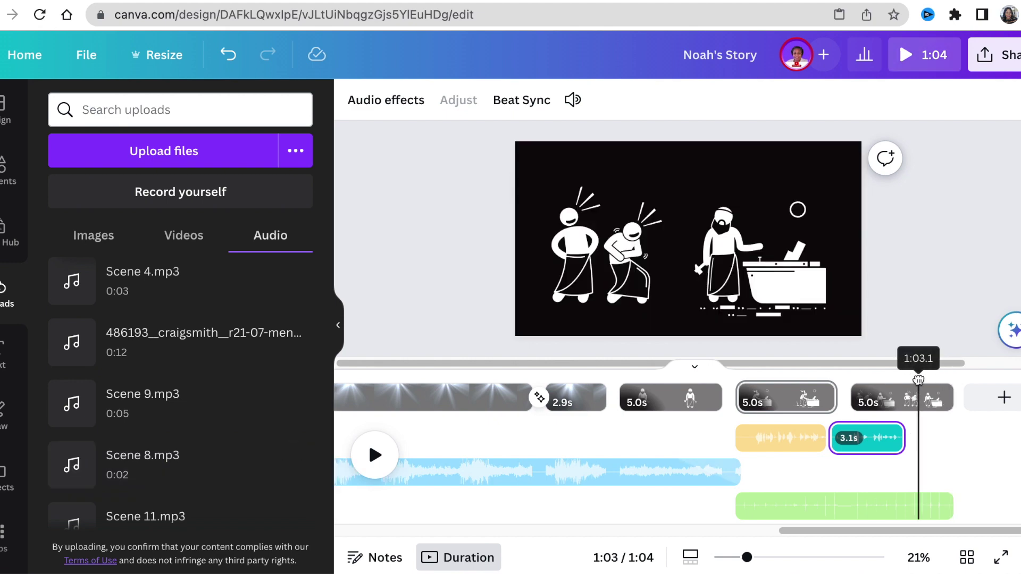
left_click(149, 462)
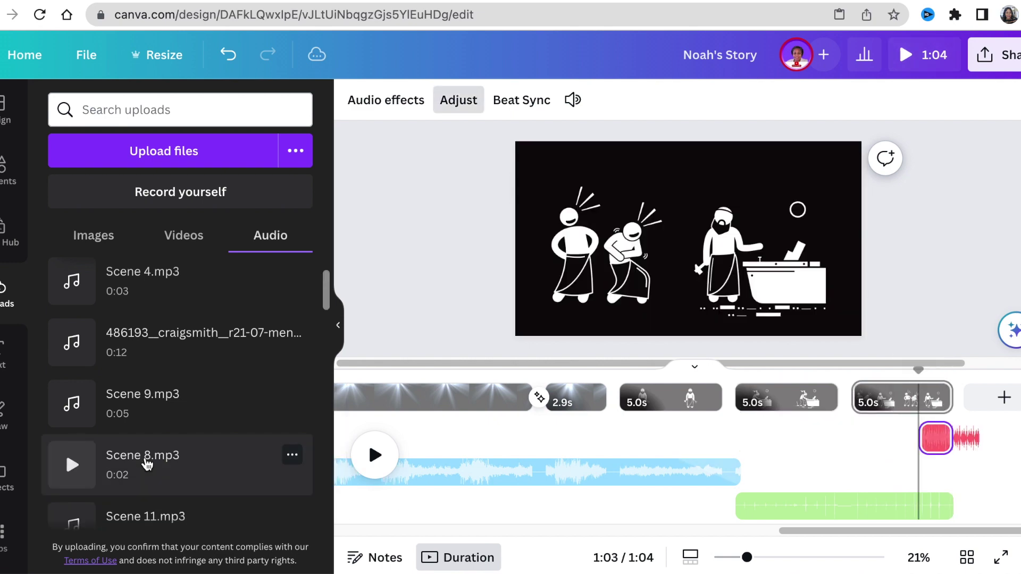
Add a page at the end and paste the image of Noah standing on the wooden ark.
left_click(1003, 406)
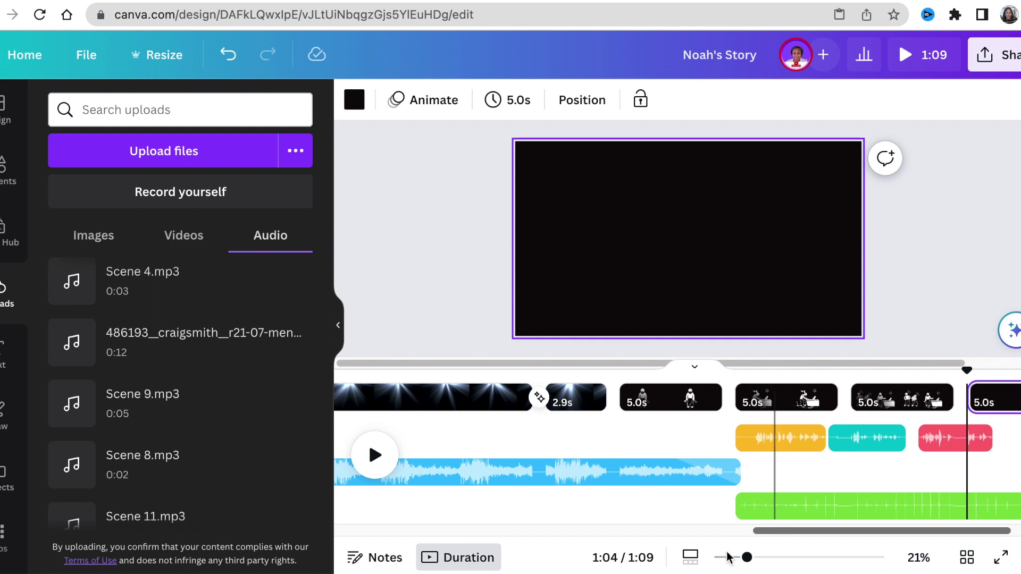
left_click_drag(790, 531, 836, 533)
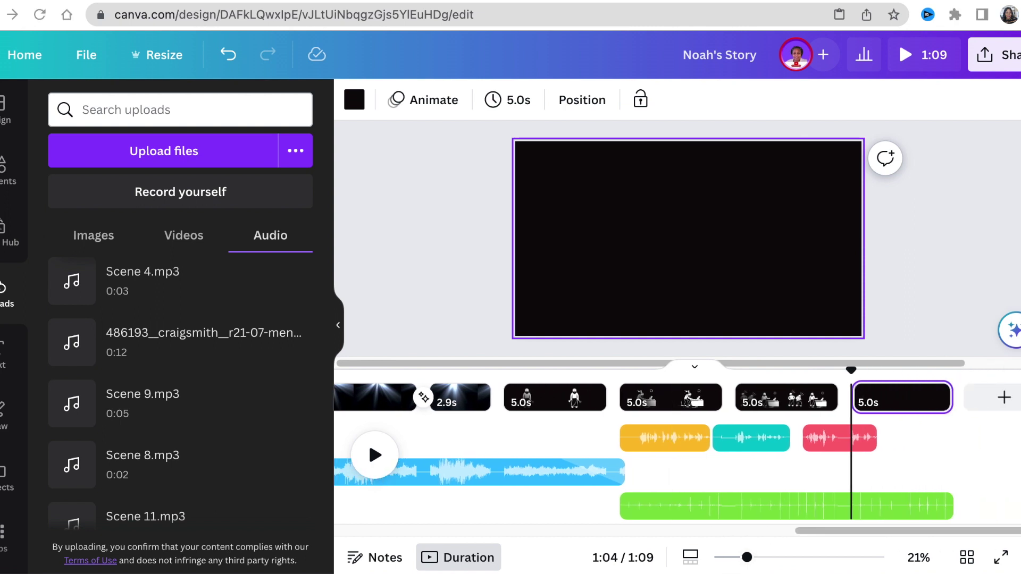
left_click(637, 278)
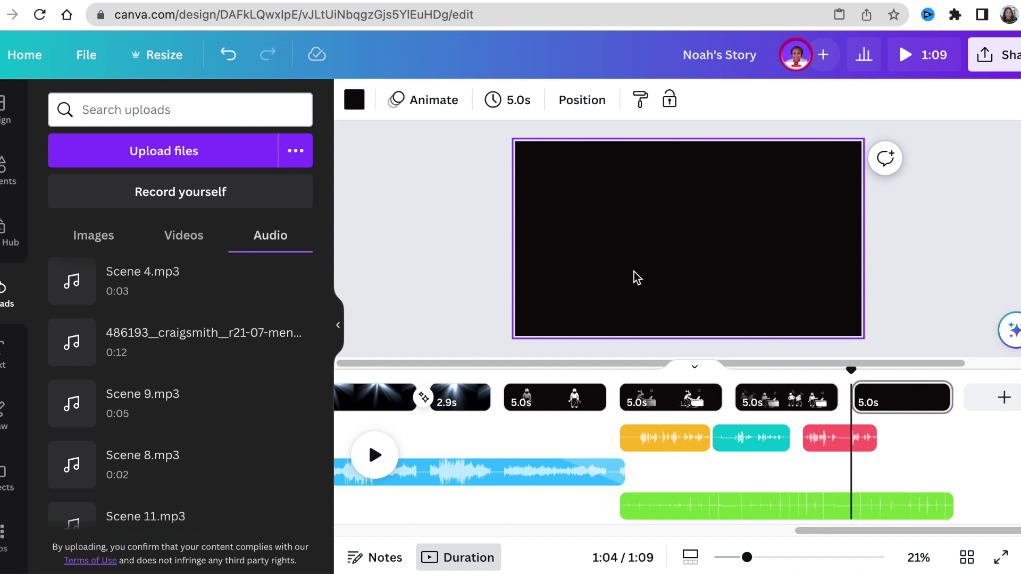
key("ctrl+v")
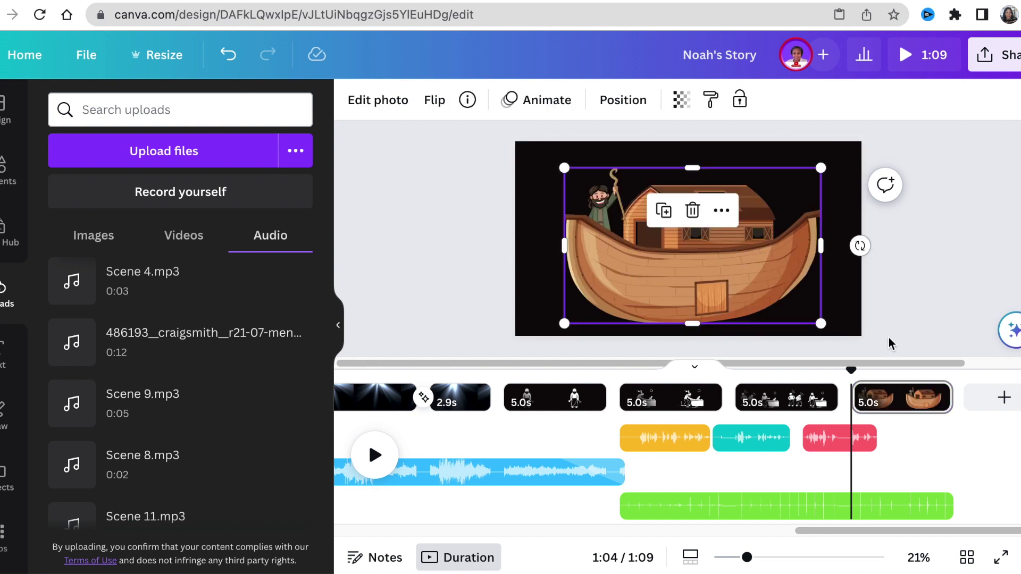
Play the timeline from the bearded man page through to the ark page to check the narration timing.
left_click_drag(851, 369, 591, 369)
key("space")
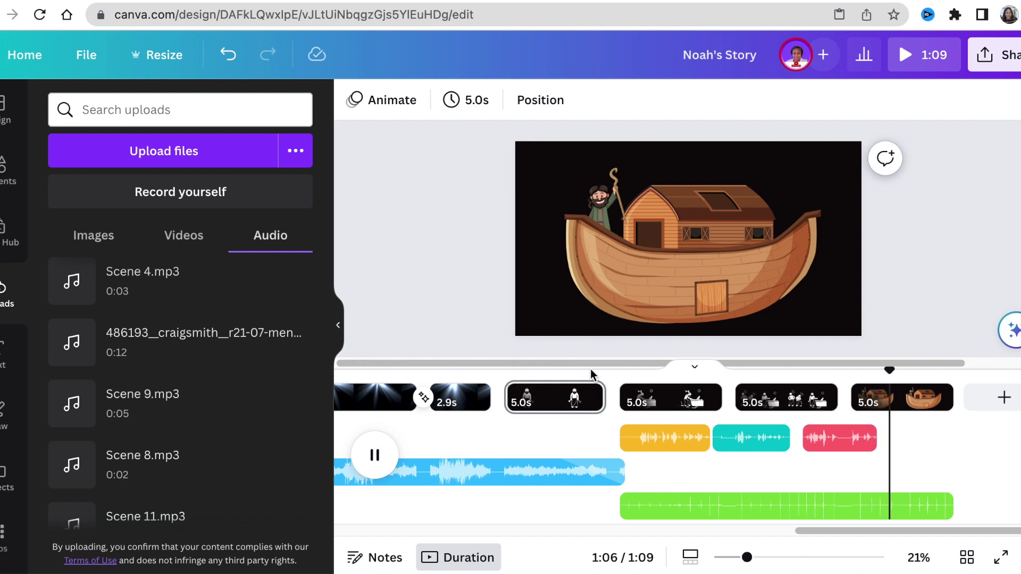
key("space")
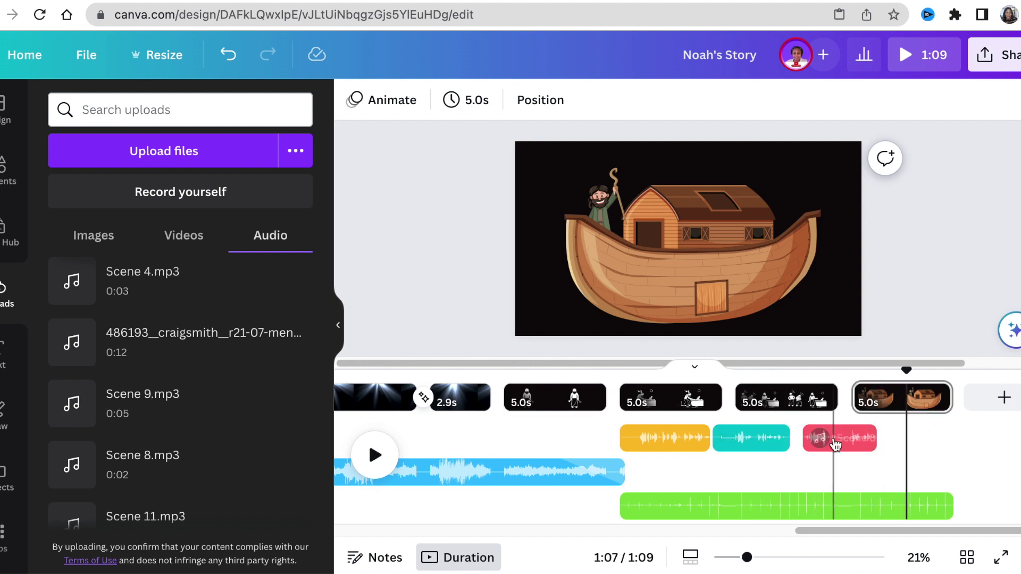
Align the hammering sound's end and the last narration clip with the ark page's start, and shorten that page to 2.7 s.
left_click_drag(951, 505, 860, 497)
left_click_drag(854, 451, 872, 451)
left_click_drag(953, 398, 910, 406)
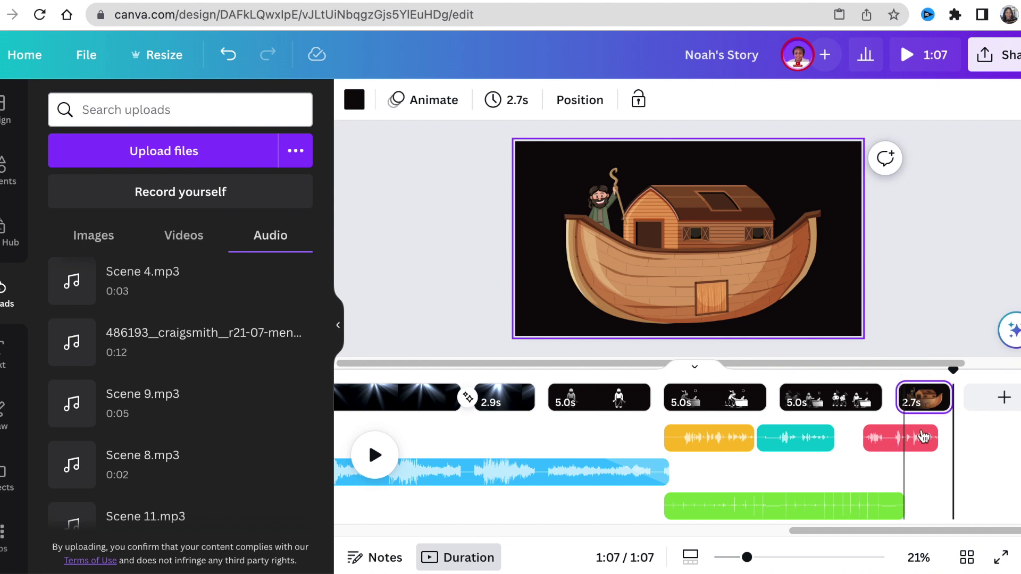
left_click(906, 437)
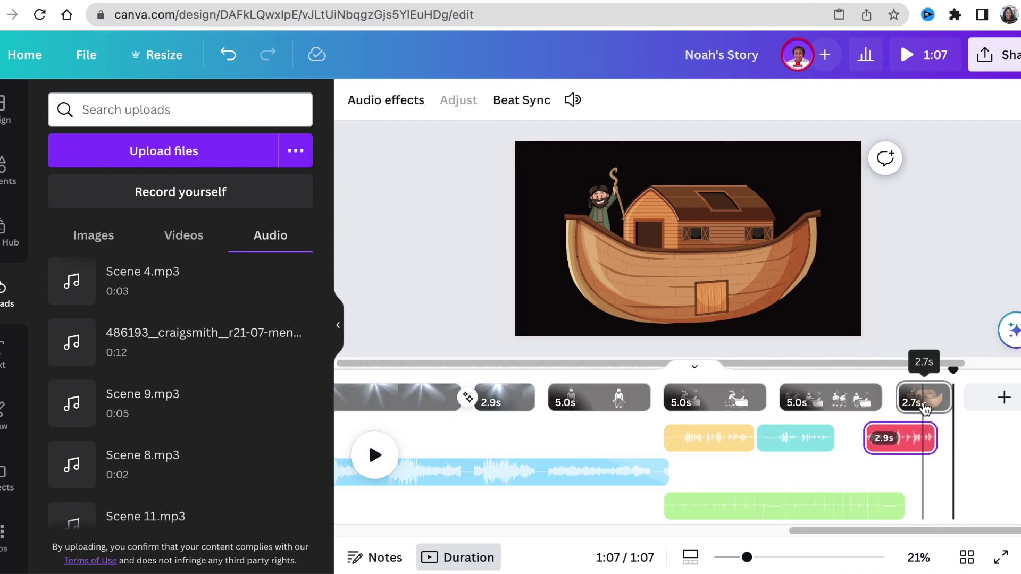
Play the timeline from the mocking scene and apply the Scrapbook element animation to that scene's illustration.
left_click_drag(952, 368, 817, 372)
key("space")
left_click(778, 251)
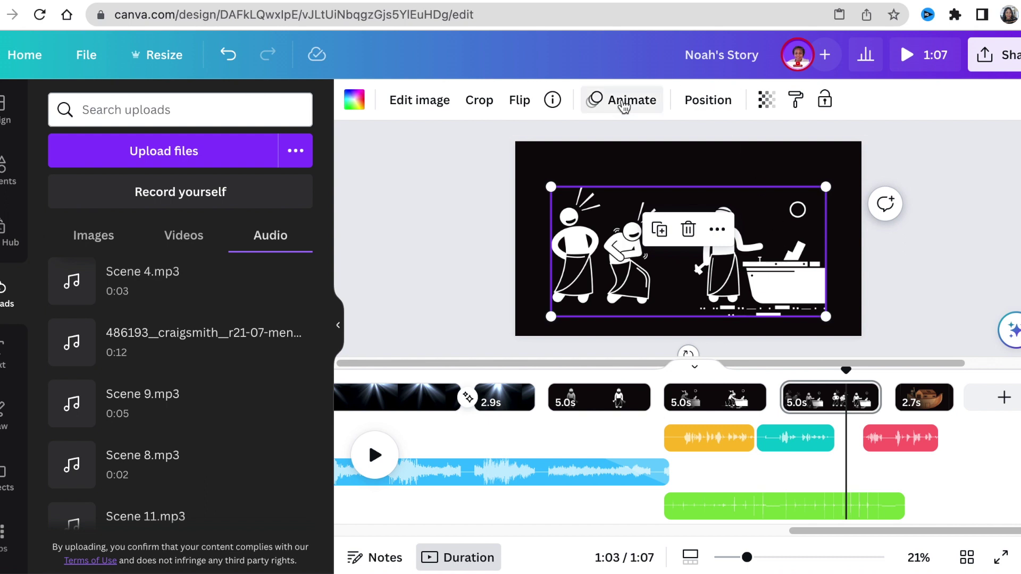
left_click(624, 104)
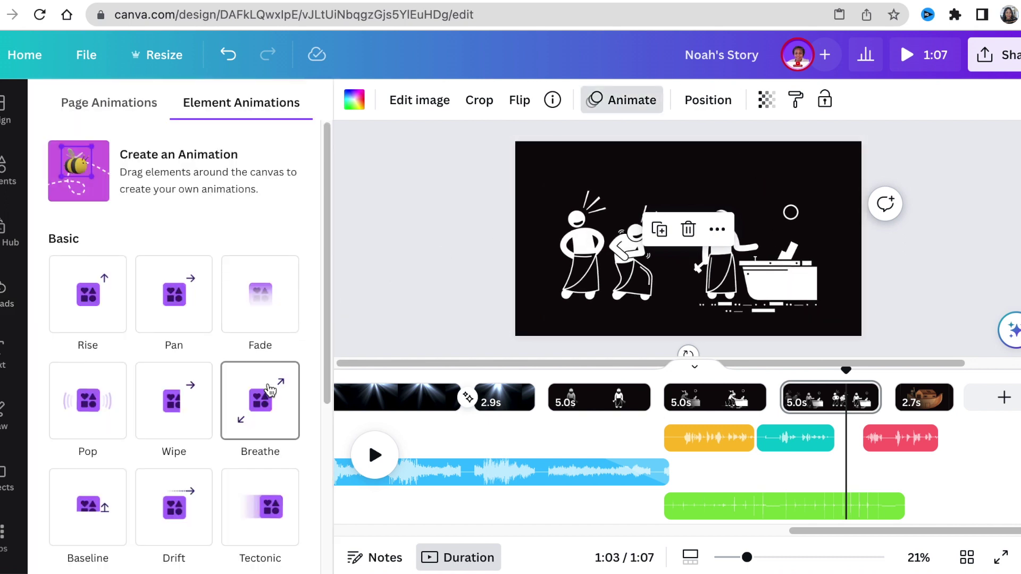
scroll(270, 391, "down", 2)
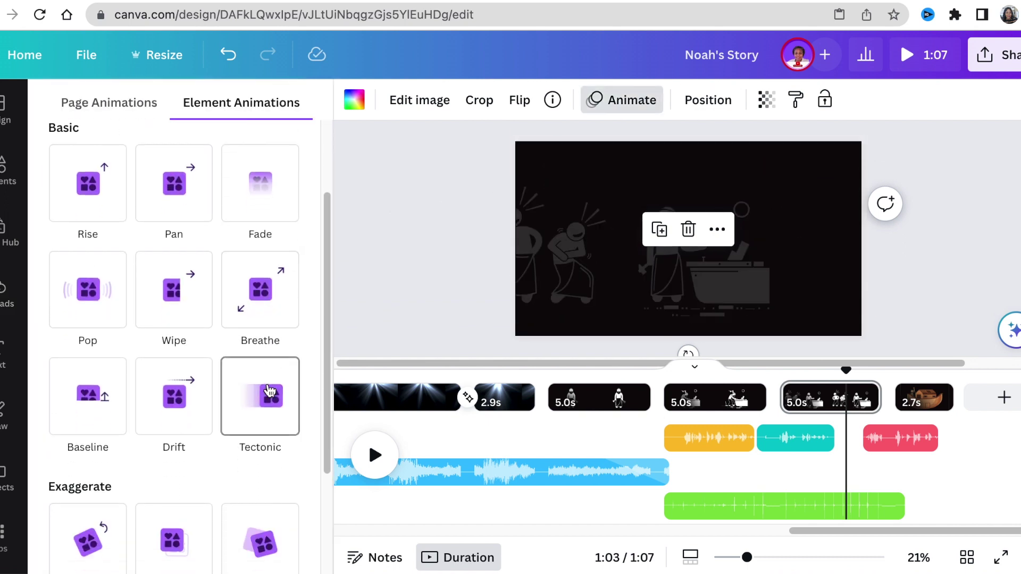
scroll(269, 391, "down", 3)
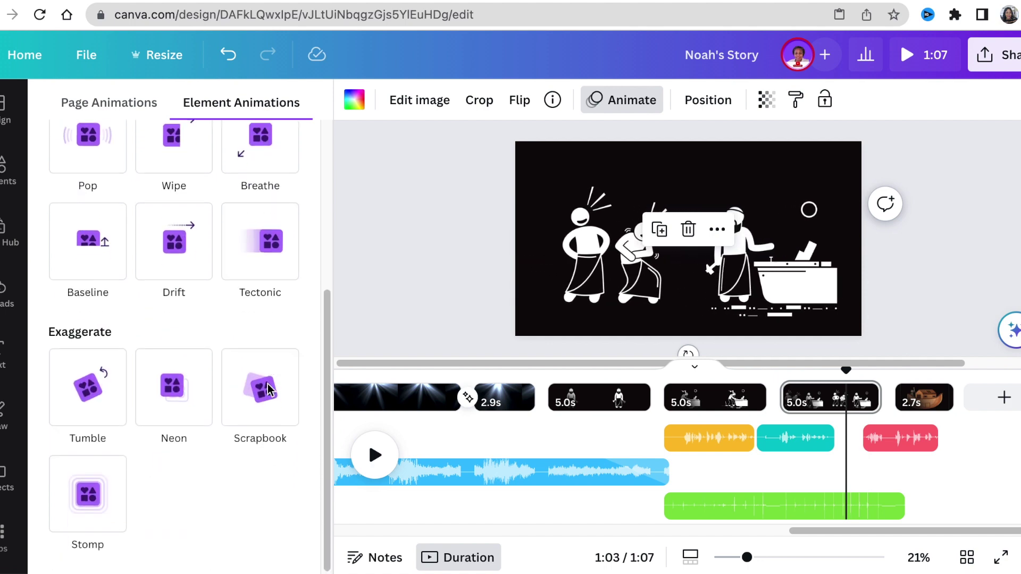
left_click(267, 395)
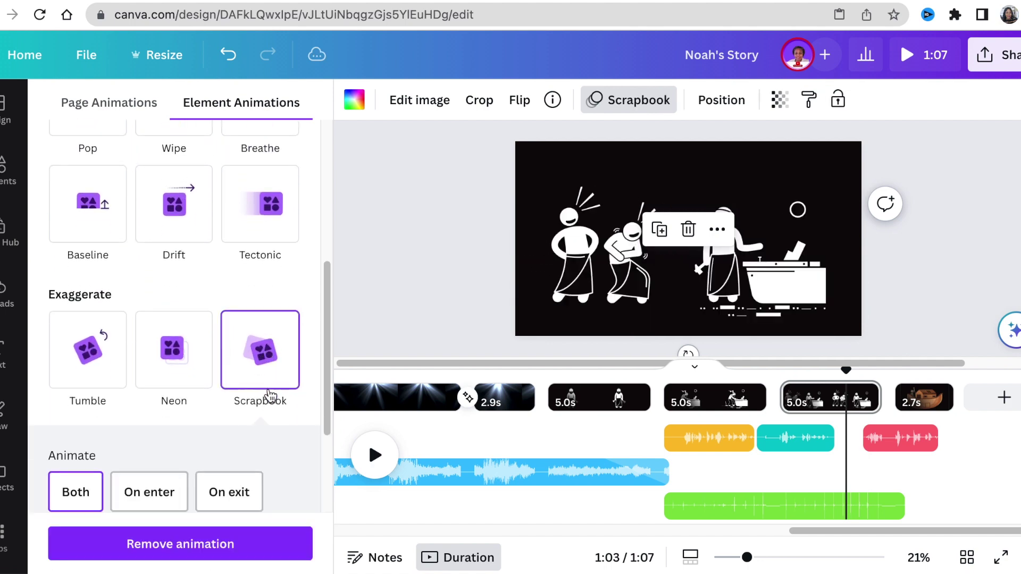
Apply the Photo Zoom page animation to the ark page with the zoom direction set to In.
left_click(924, 397)
left_click(842, 309)
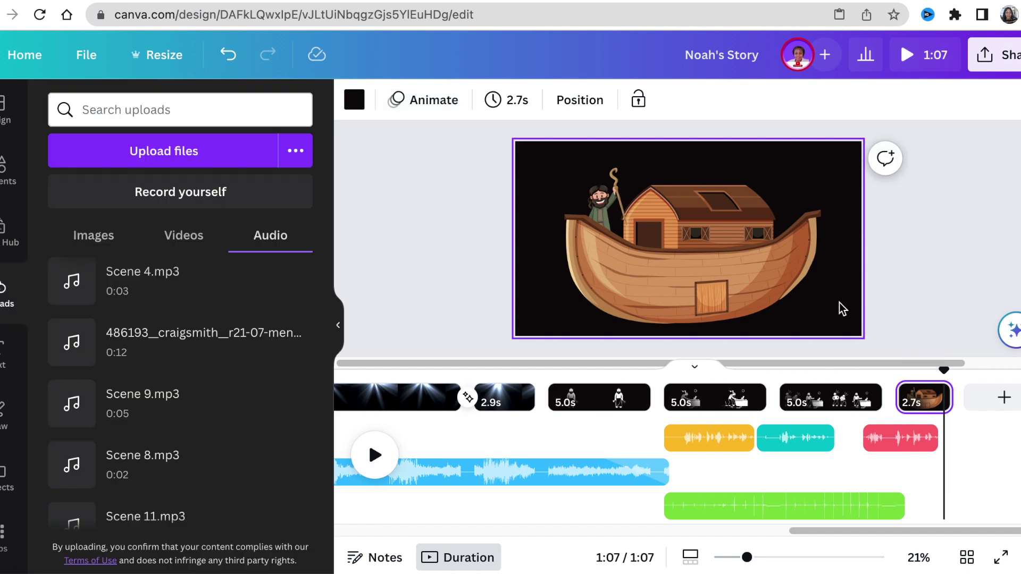
left_click(434, 100)
scroll(199, 360, "down", 5)
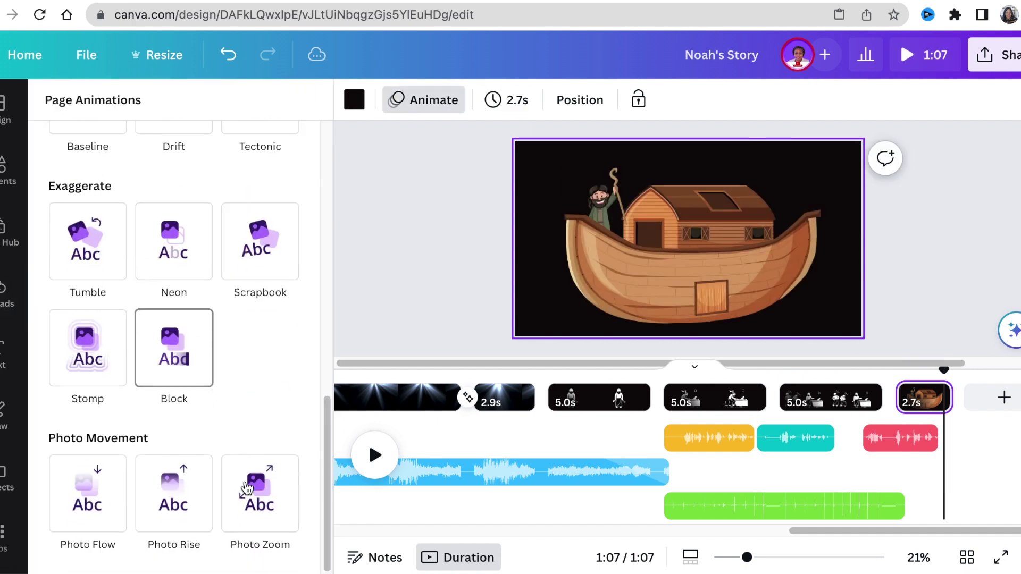
left_click(248, 487)
left_click(108, 432)
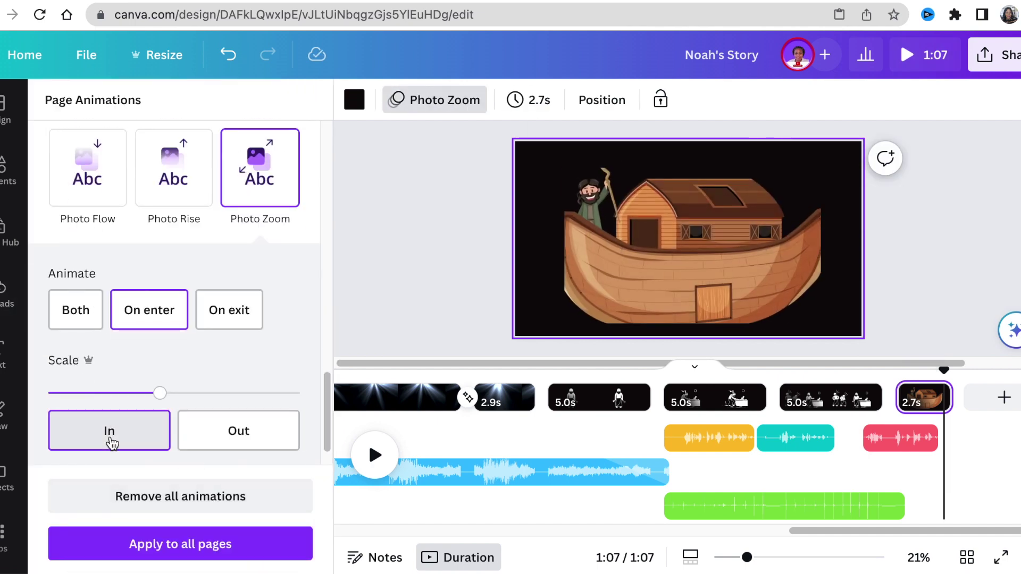
Try the ark image as the page background with a lower Photo Zoom scale, and detach it from the background again.
left_click(691, 234)
right_click(691, 233)
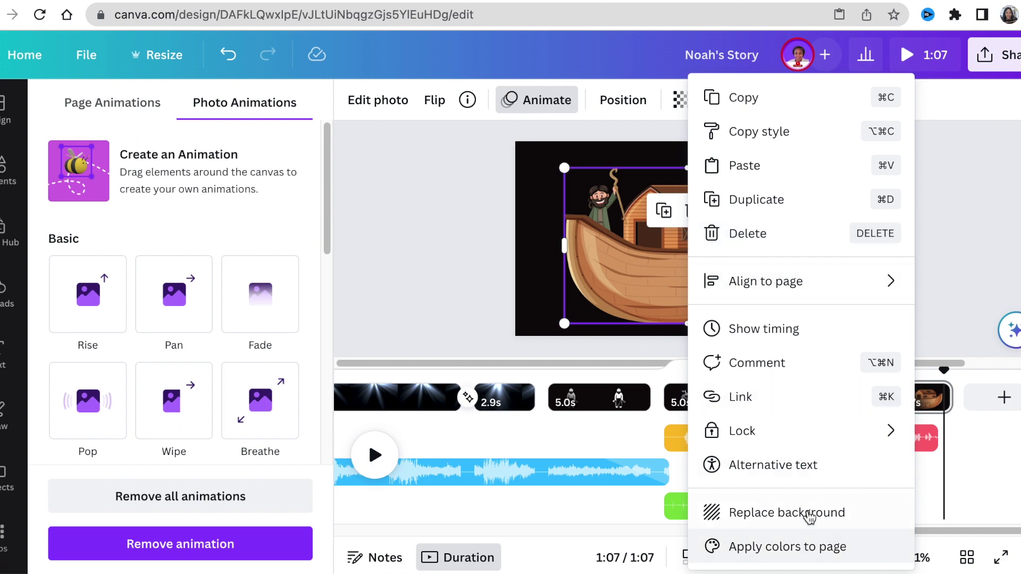
left_click(808, 514)
left_click_drag(127, 396, 76, 394)
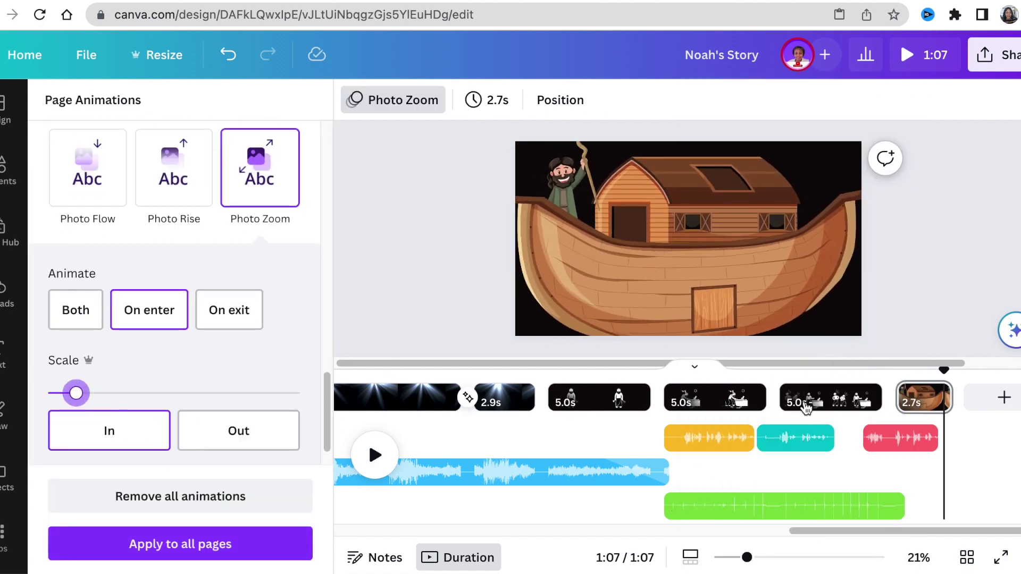
right_click(736, 255)
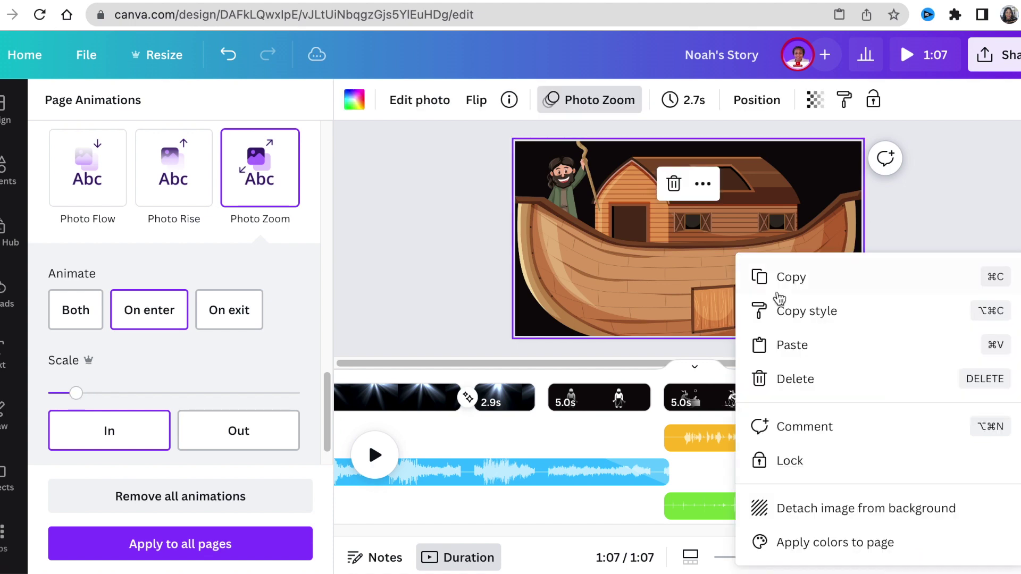
left_click(803, 507)
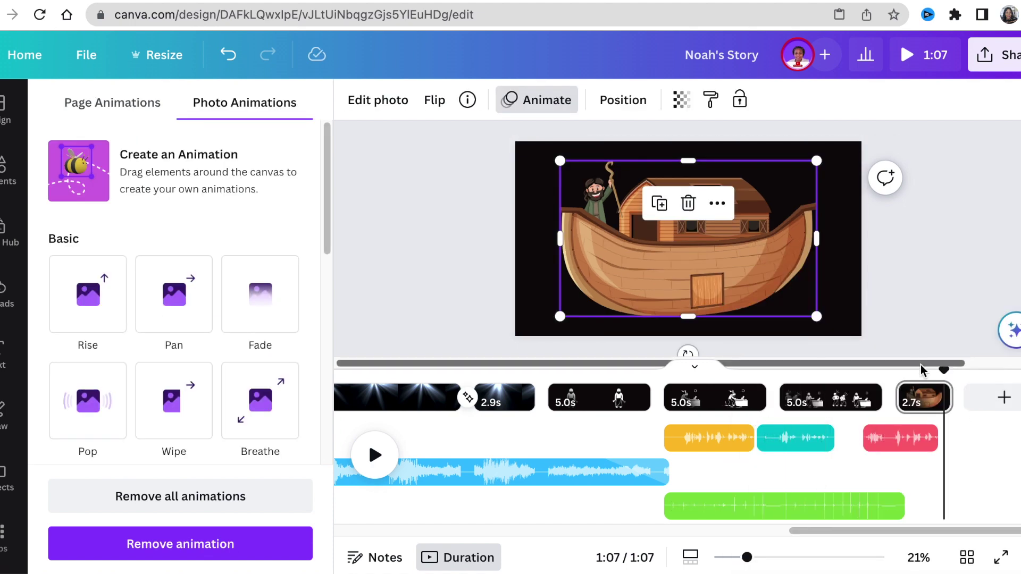
Preview the ark page's entrance, try Photo Flow, and set its page animation to Photo Rise.
left_click(864, 370)
key("space")
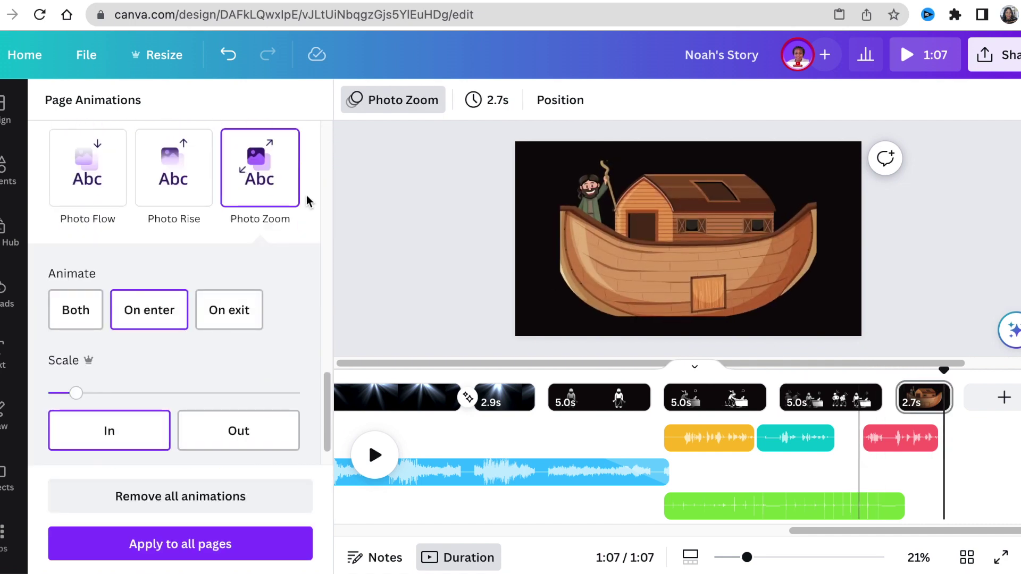
left_click(184, 163)
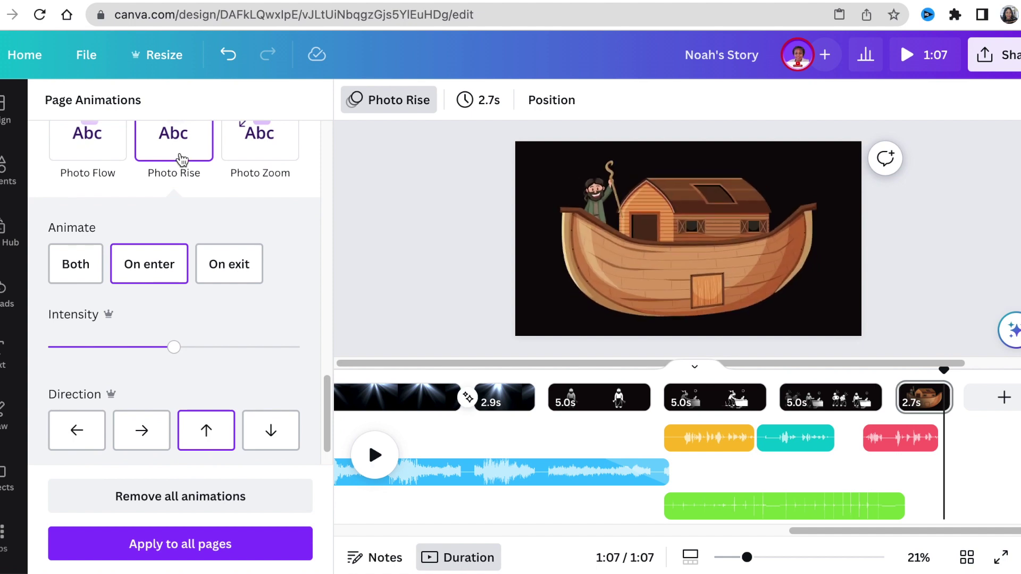
scroll(176, 266, "up", 4)
scroll(159, 292, "down", 1)
left_click(85, 330)
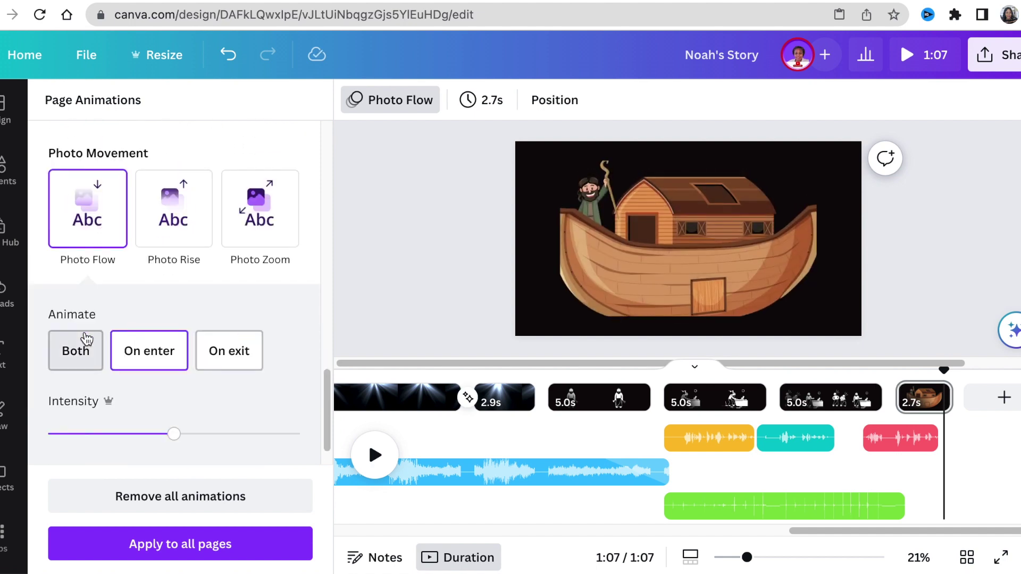
left_click(205, 212)
Enlarge the ark image and place it against the page's lower edge, and play from the end of the mocking scene.
left_click(629, 270)
left_click_drag(560, 238, 553, 238)
left_click_drag(821, 237, 785, 277)
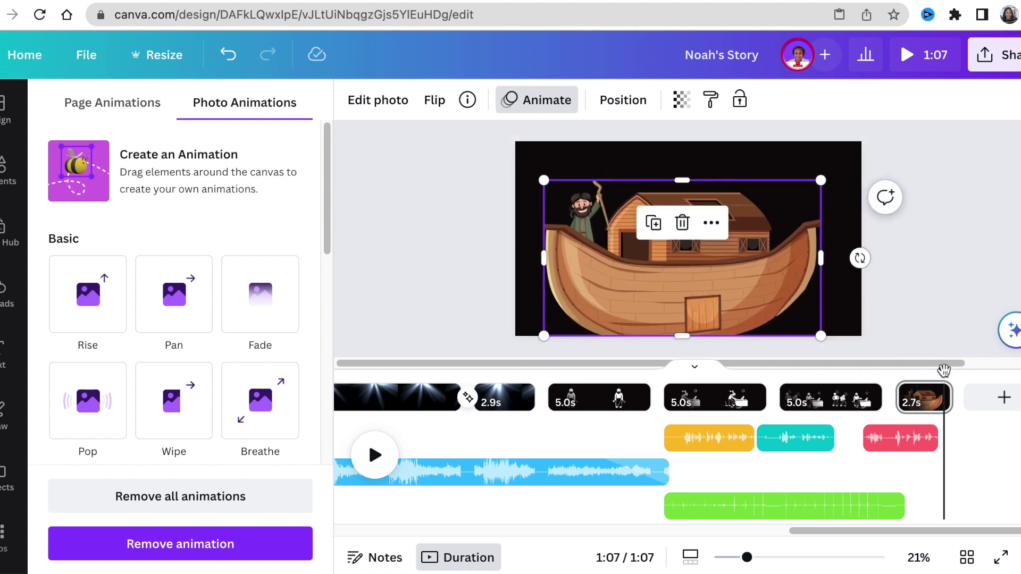
left_click(860, 369)
key("space")
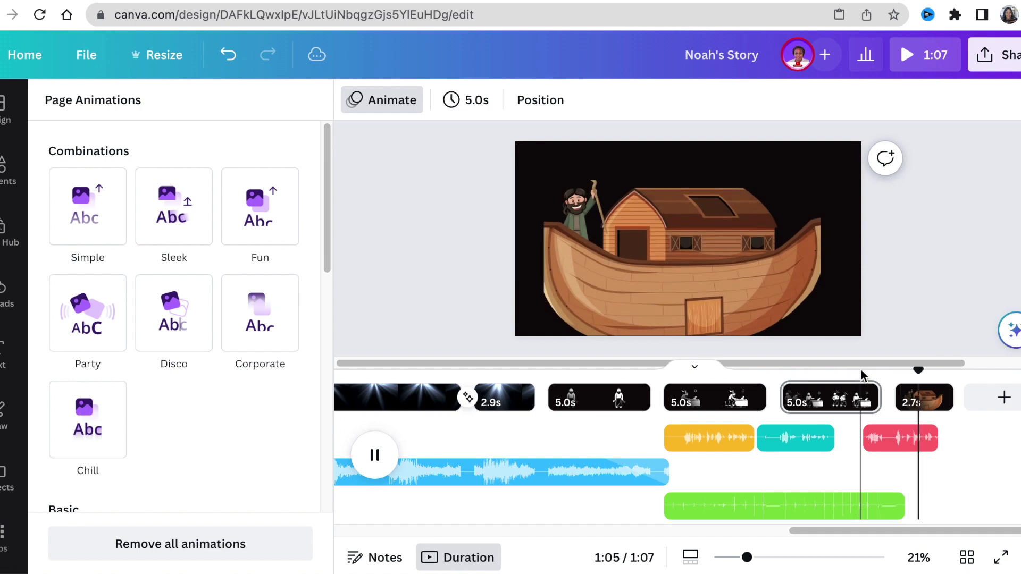
key("space")
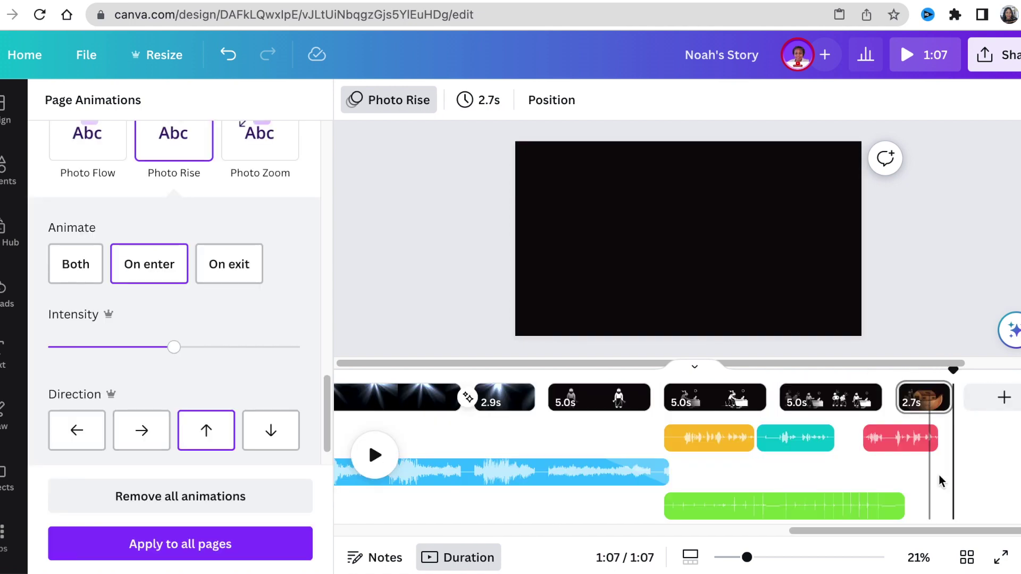
Add a blank page after the ark page and add the Scene 9.mp3 narration to it.
key("ctrl+Return")
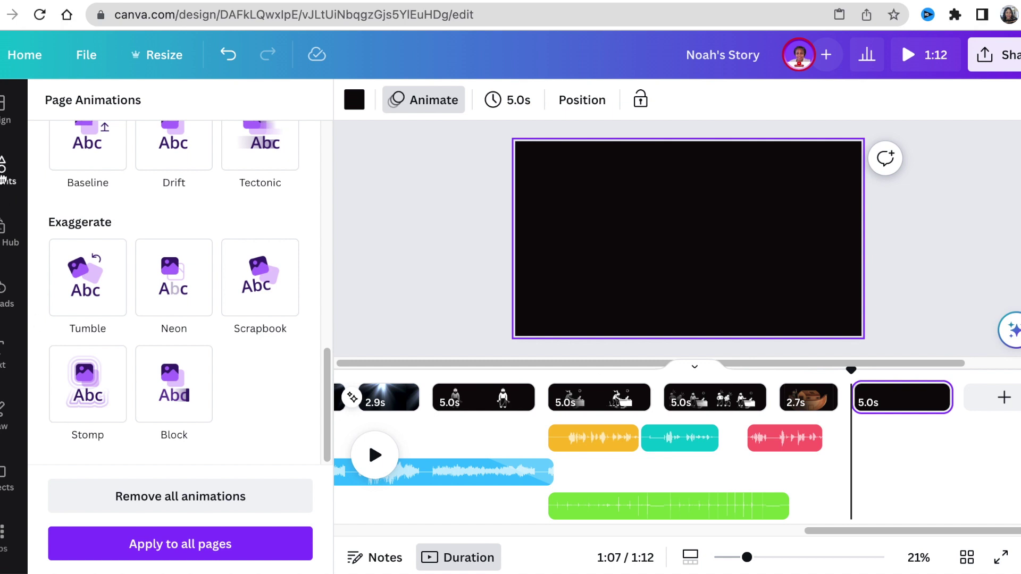
left_click(6, 295)
left_click(72, 404)
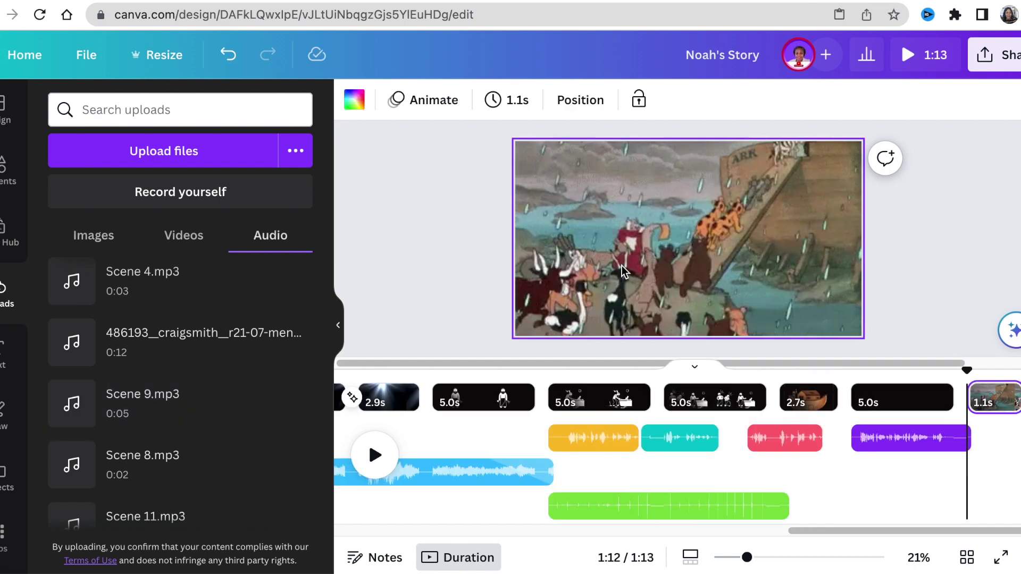
Make the clip of animals boarding the ark the background of the blank page, and delete the extra page holding the clip.
left_click(901, 404)
left_click(995, 397)
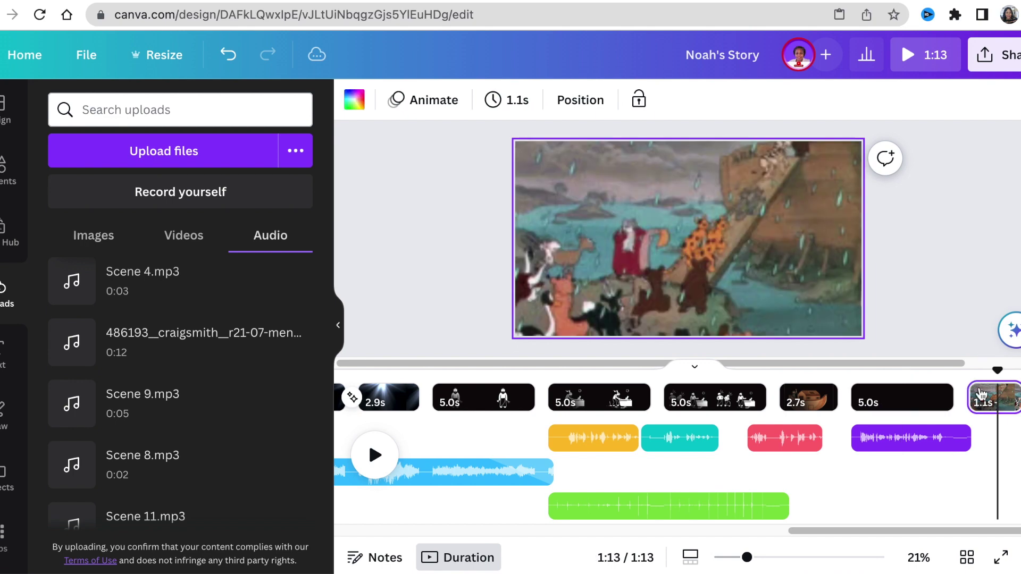
right_click(981, 396)
left_click(830, 536)
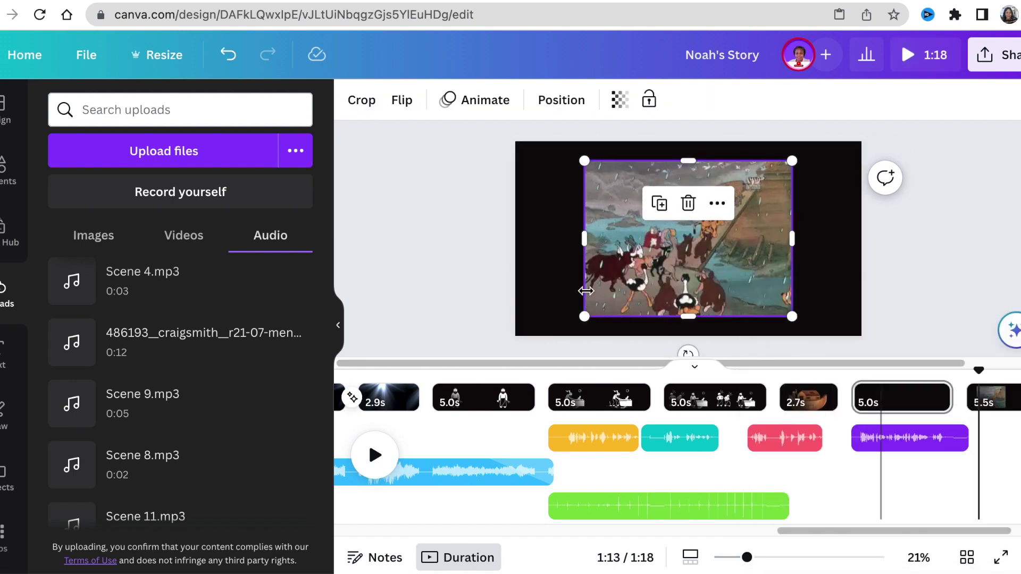
right_click(673, 290)
left_click(787, 544)
left_click(990, 403)
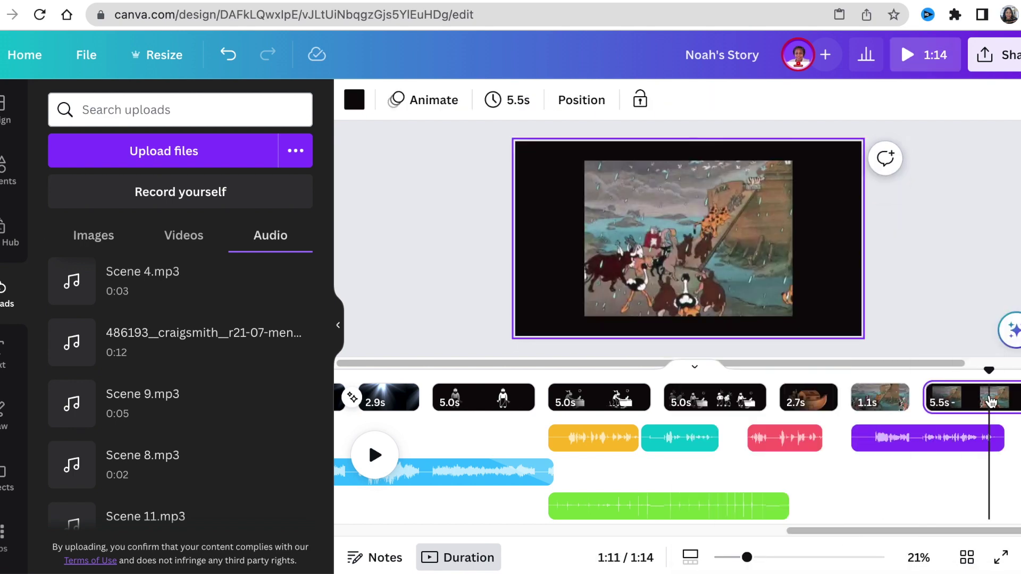
key("Delete")
Duplicate the animals-boarding page into five consecutive pages and trim the last copy to 0.3 s to match the narration's end.
right_click(932, 399)
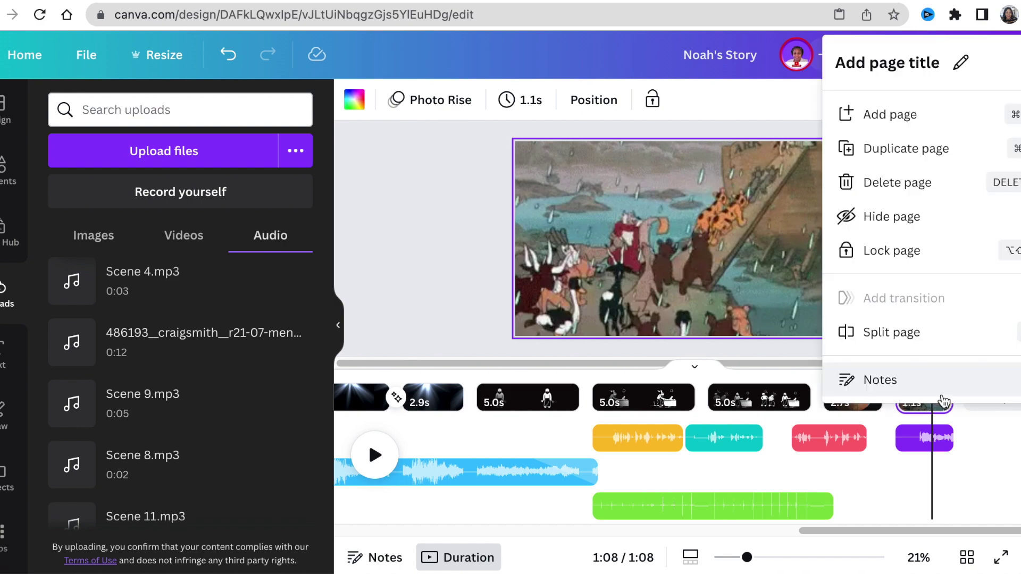
left_click(914, 150)
right_click(989, 400)
left_click(915, 174)
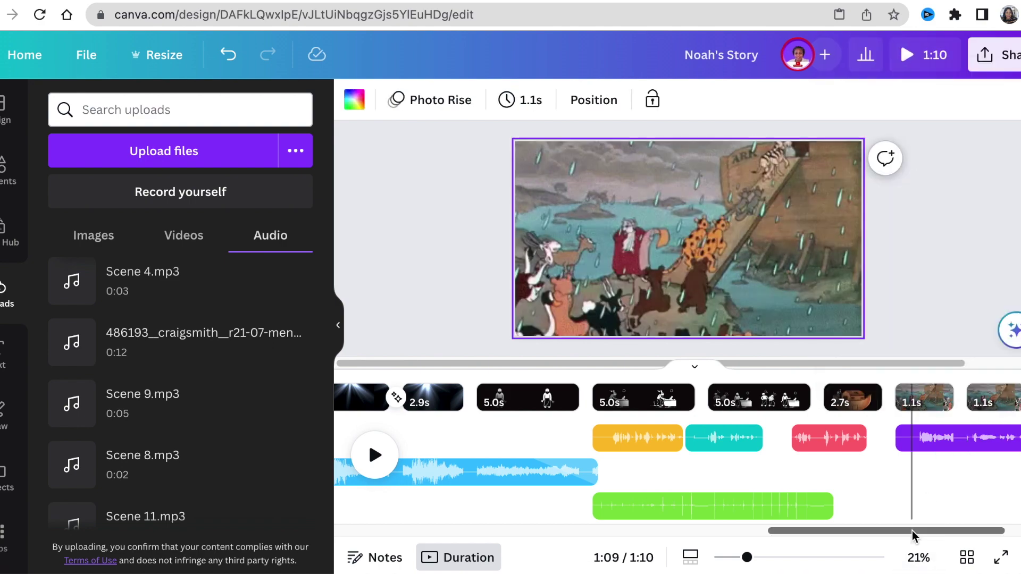
left_click(898, 173)
left_click(915, 180)
left_click_drag(991, 399, 926, 399)
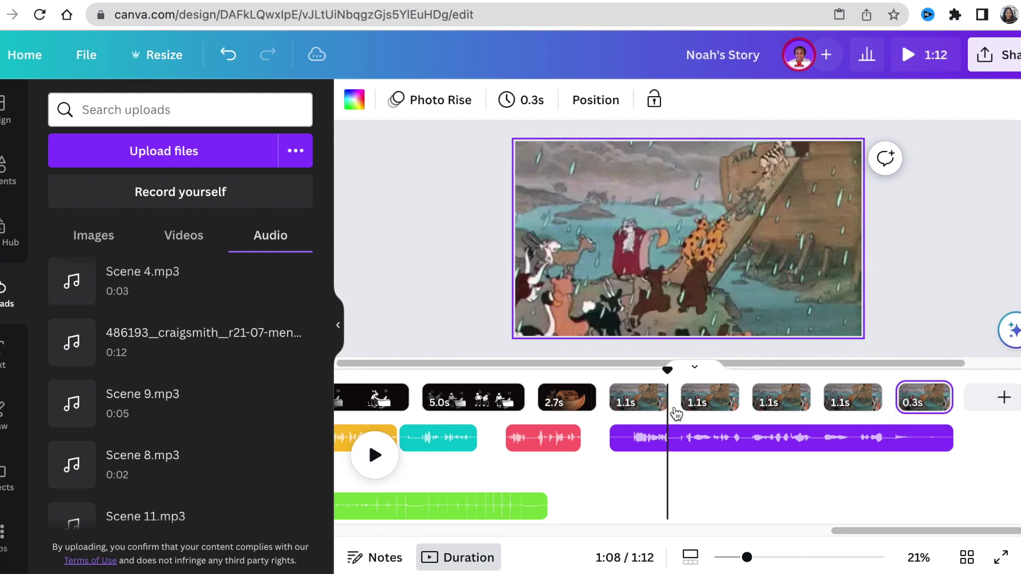
Add Match & Move transitions between all the consecutive animals-boarding pages.
left_click(674, 399)
left_click(85, 383)
left_click(755, 412)
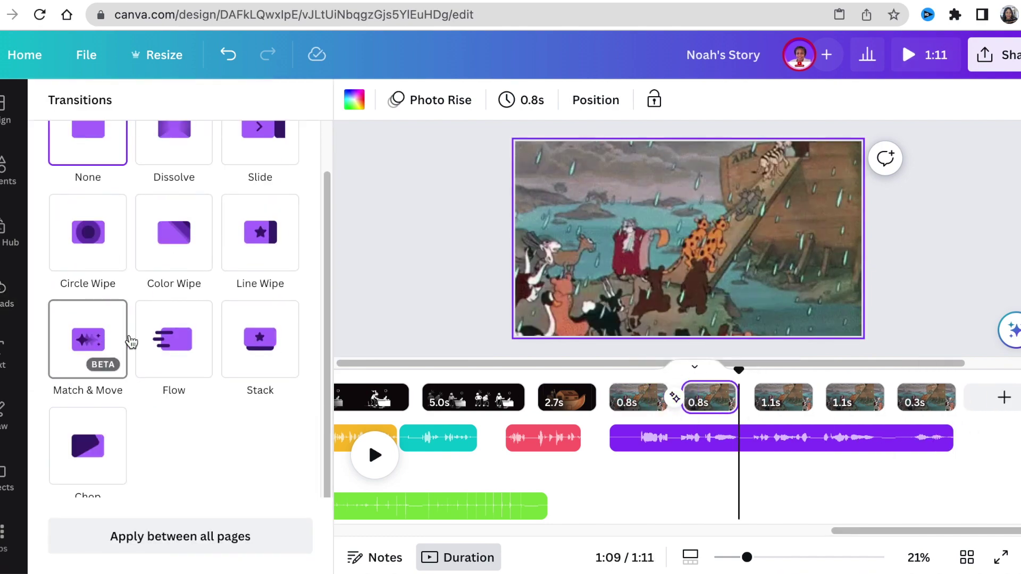
left_click(87, 337)
left_click(819, 412)
left_click(87, 337)
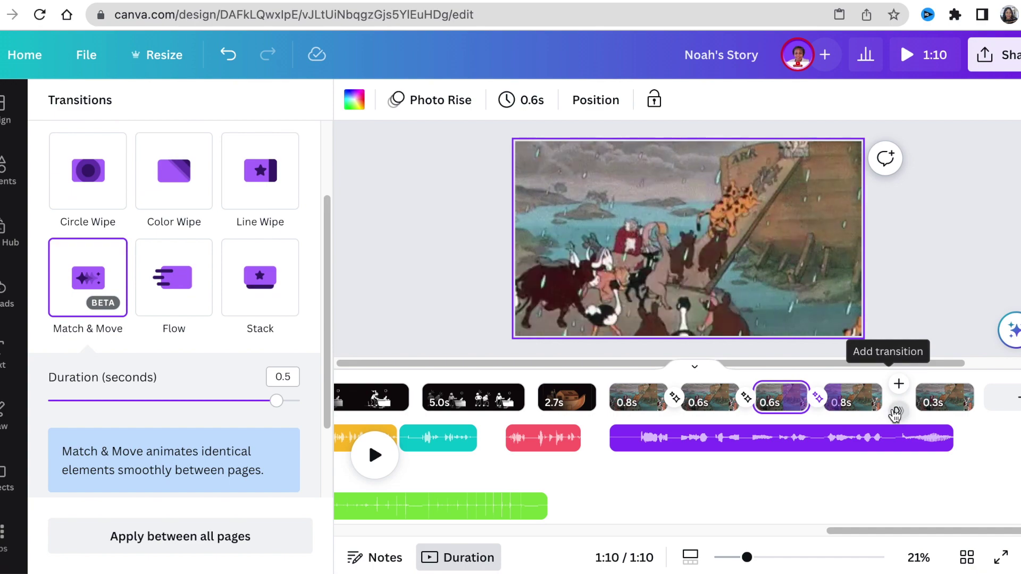
left_click(893, 410)
left_click(93, 351)
Duplicate the animals-boarding page at the end of the timeline three more times.
right_click(942, 400)
left_click(931, 178)
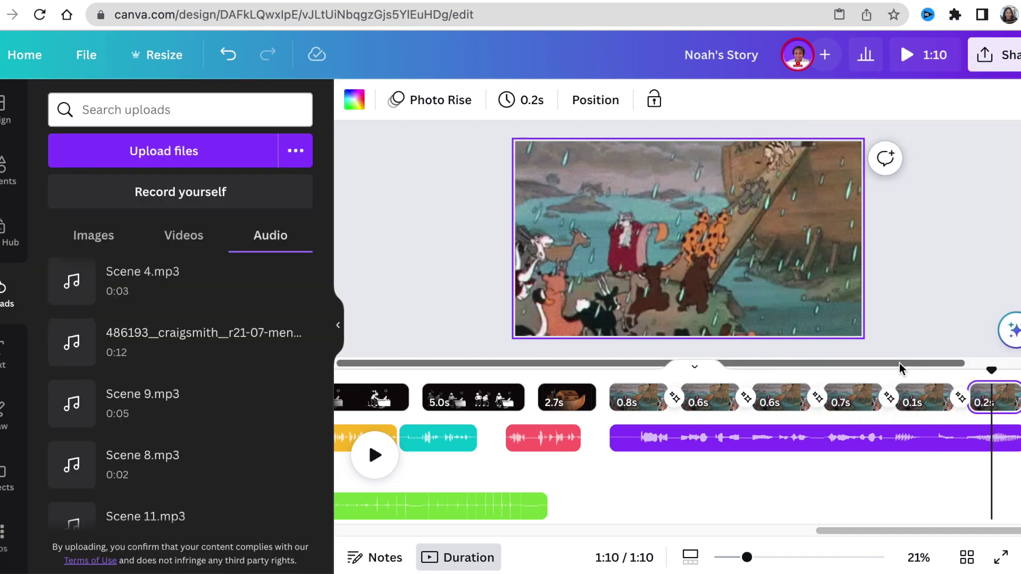
right_click(935, 396)
left_click(937, 179)
right_click(901, 399)
left_click(875, 175)
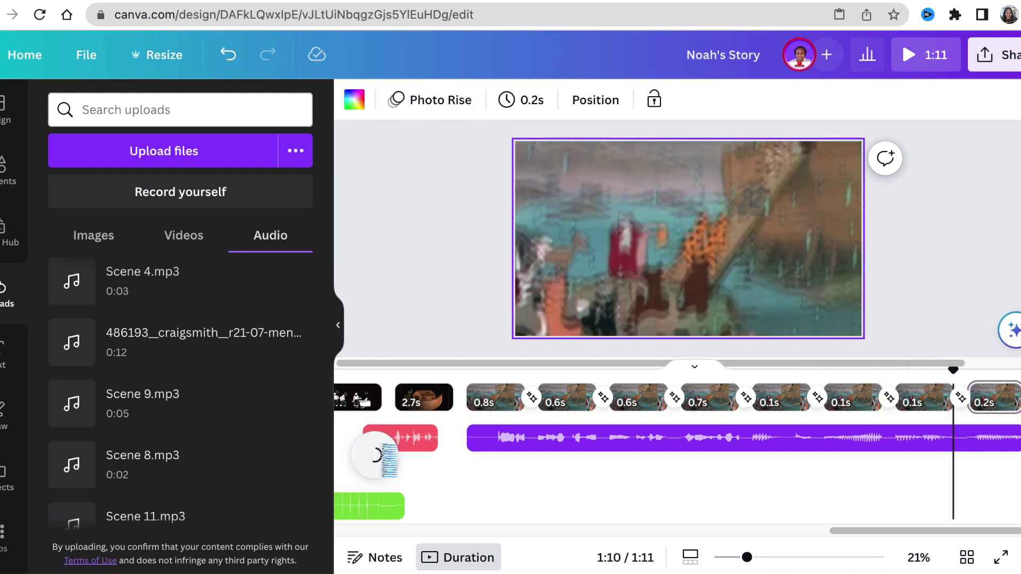
Set the last animals-boarding page's duration to 2.0 s and play the sequence from its fourth page.
left_click_drag(1013, 404, 925, 539)
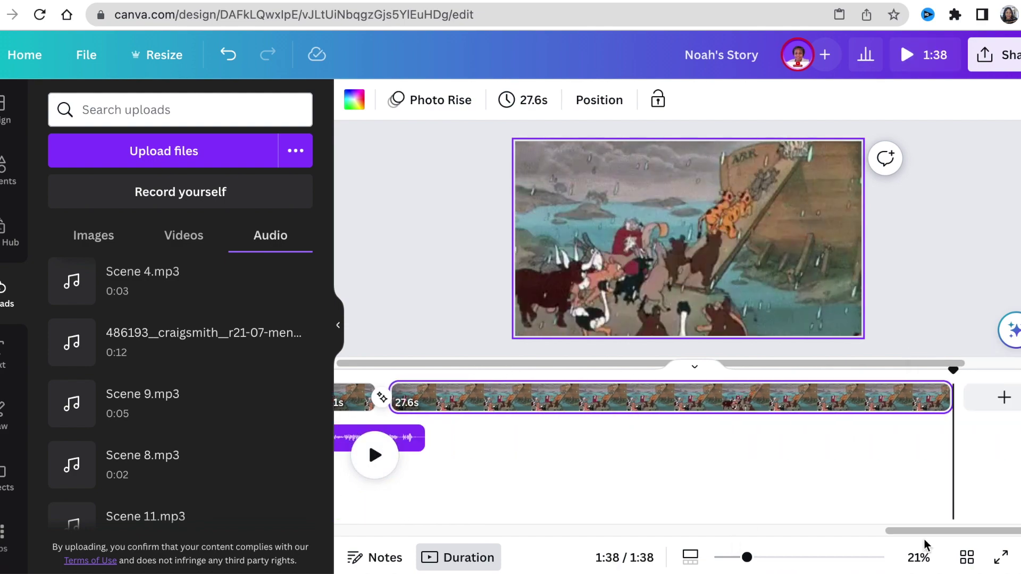
left_click_drag(951, 398, 492, 405)
left_click(830, 372)
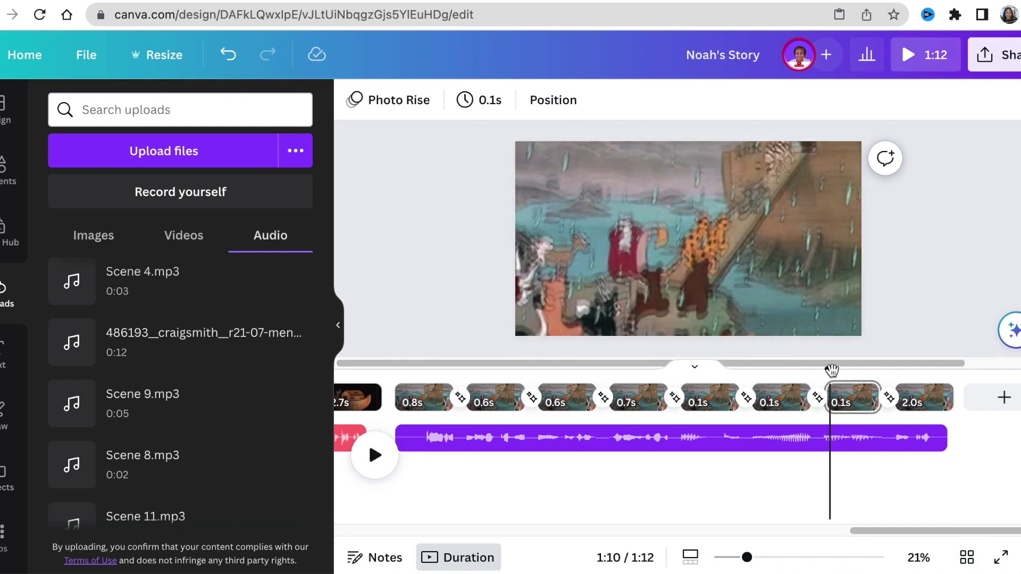
left_click_drag(831, 370, 633, 367)
left_click(375, 455)
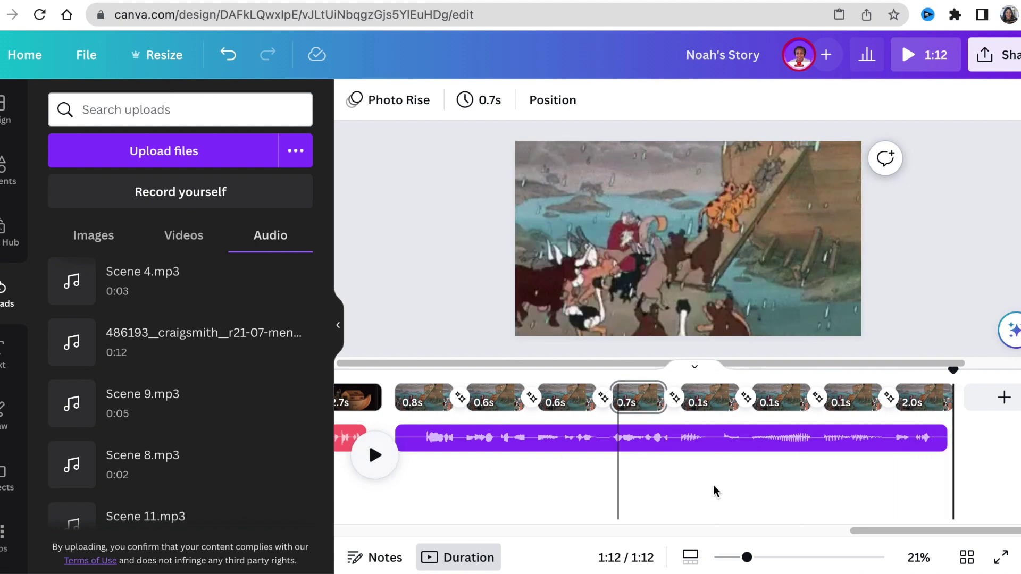
Add a page at the end of the timeline with the Scene 10.mp3 narration and extend the page to 11.6 s.
left_click(1001, 399)
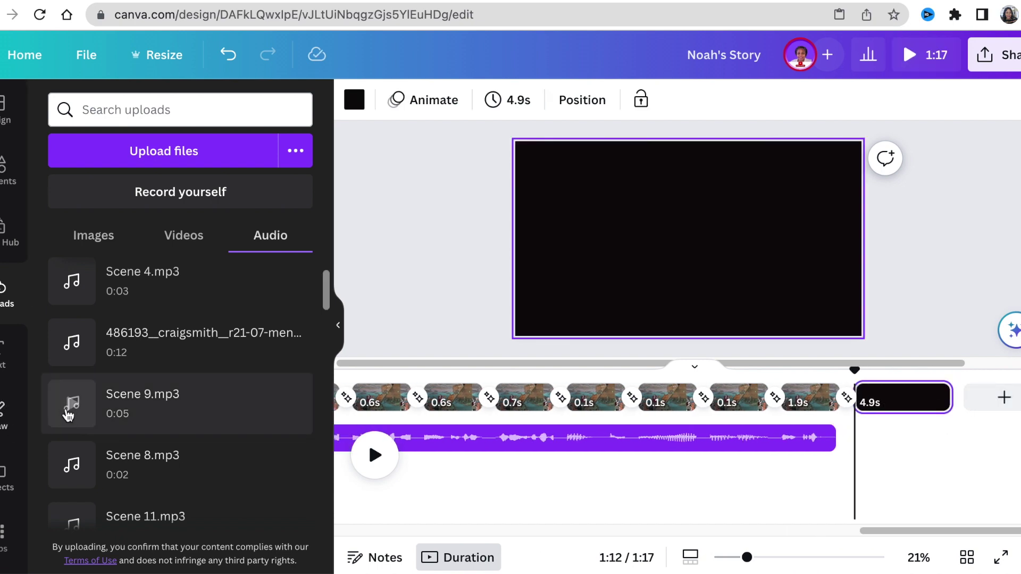
scroll(73, 409, "down", 2)
left_click(75, 481)
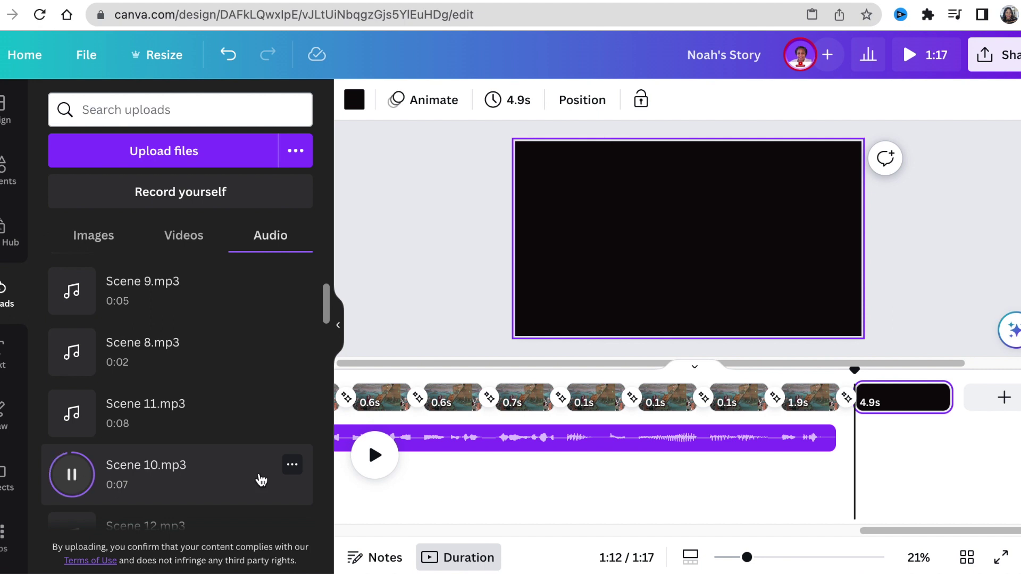
left_click(134, 477)
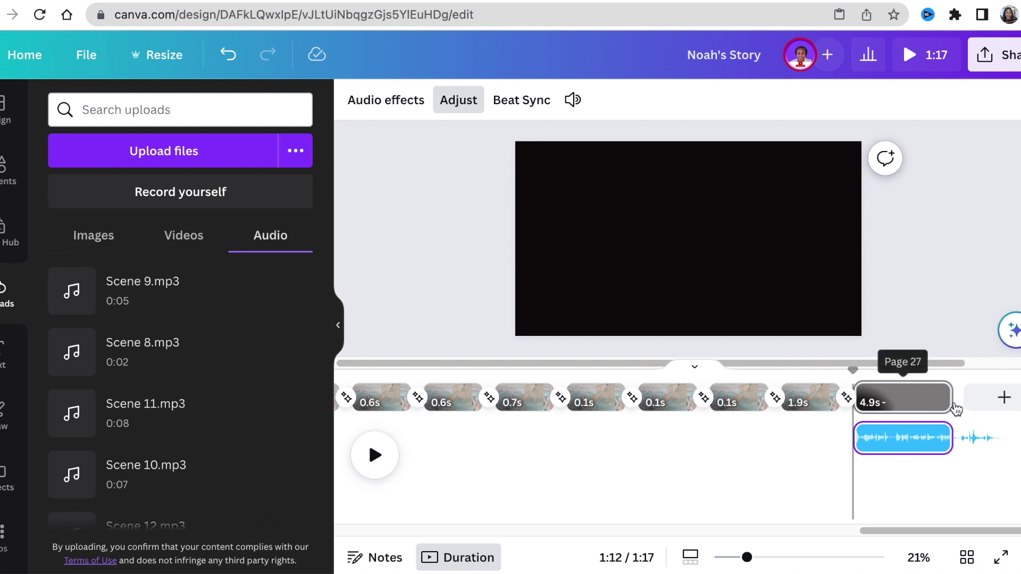
left_click_drag(946, 404, 891, 412)
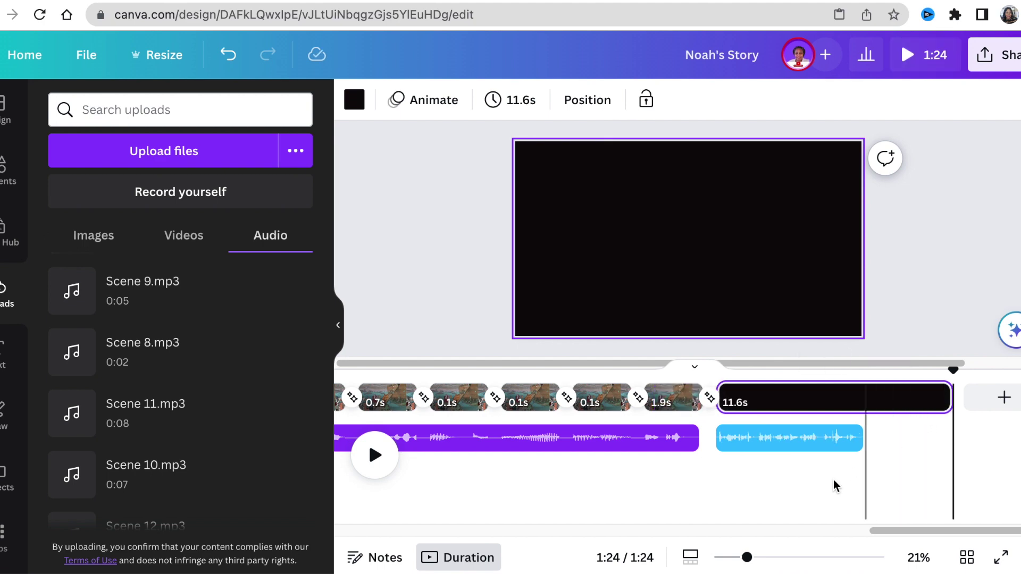
Search the graphics for "noahs ark" and place the brown wooden ark illustration on the new page.
left_click(4, 174)
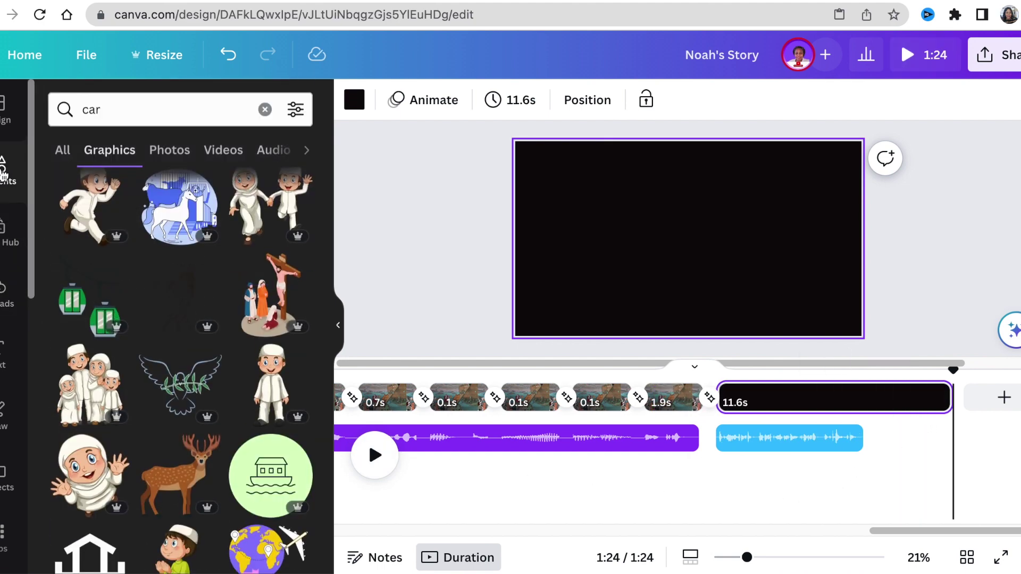
left_click(156, 111)
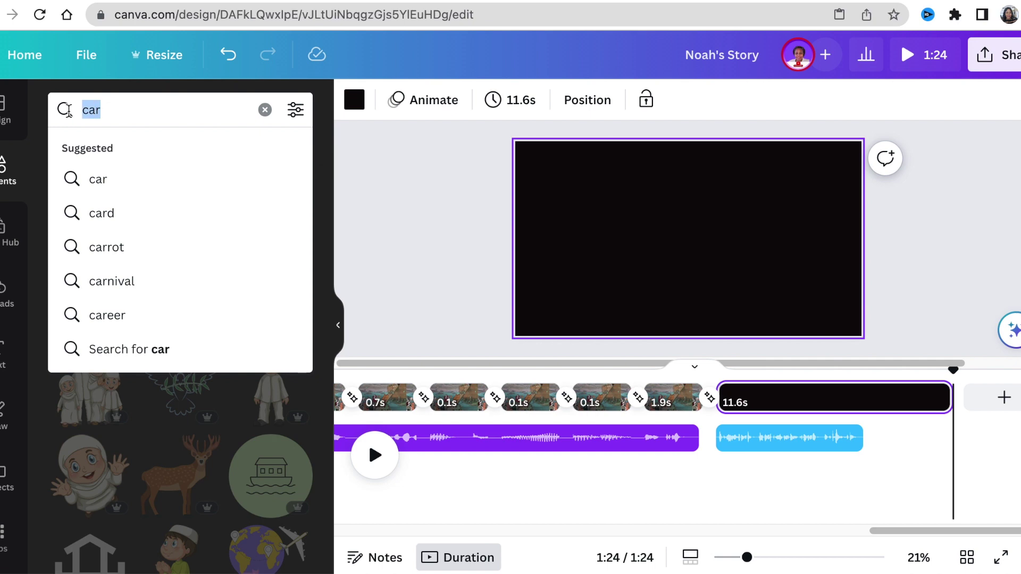
type("noah")
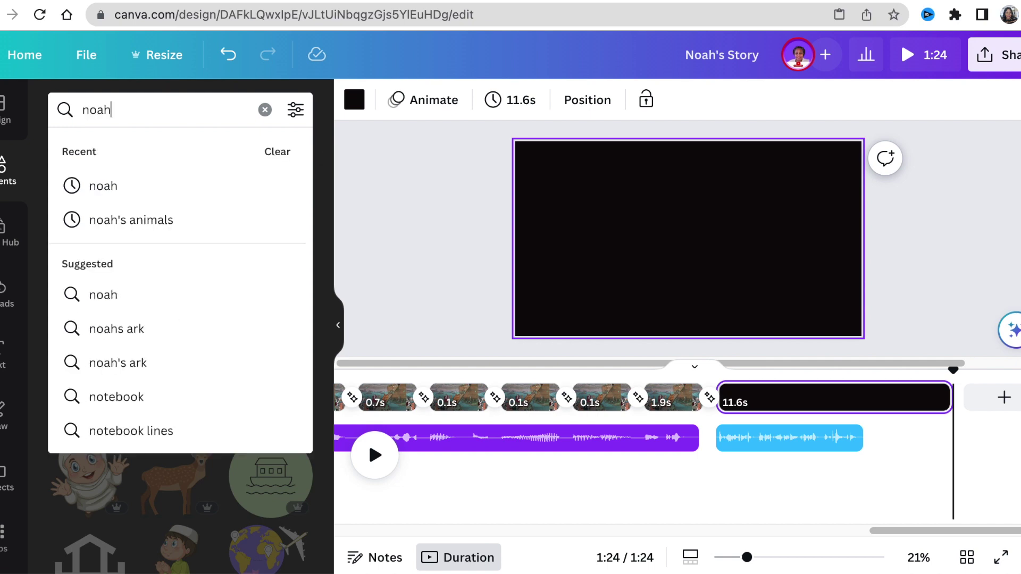
key("Return")
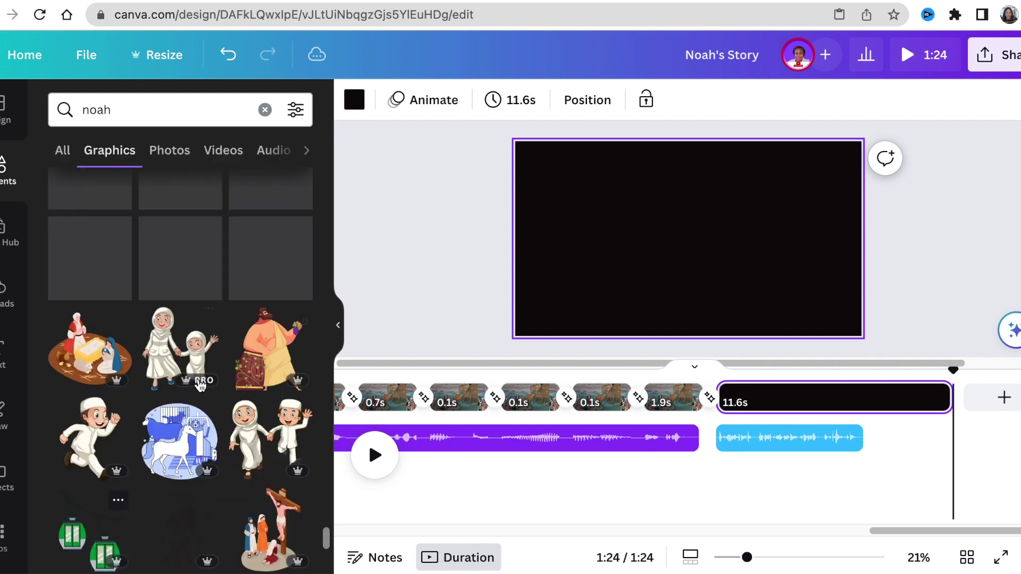
type("s ark")
key("Return")
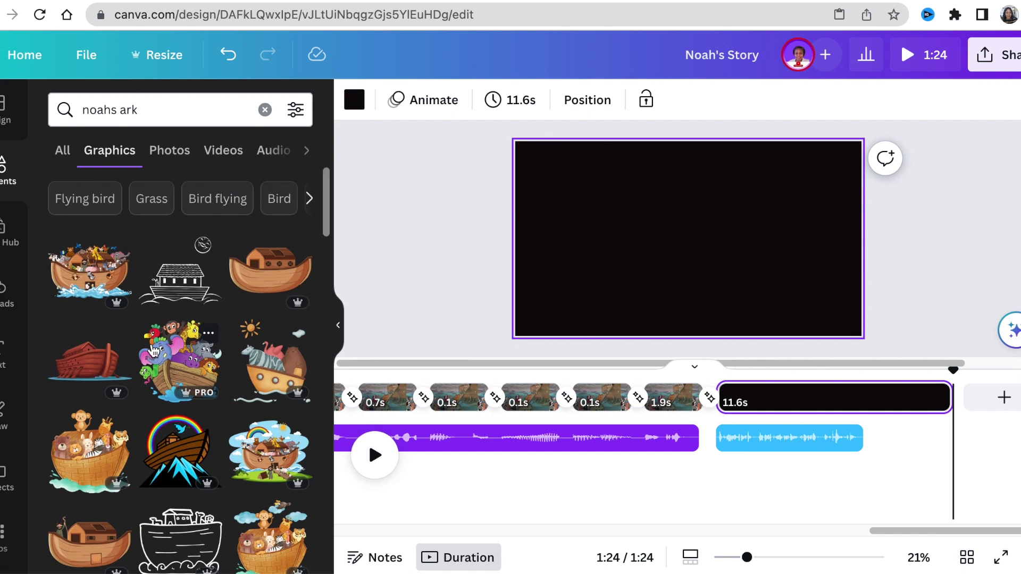
left_click(257, 280)
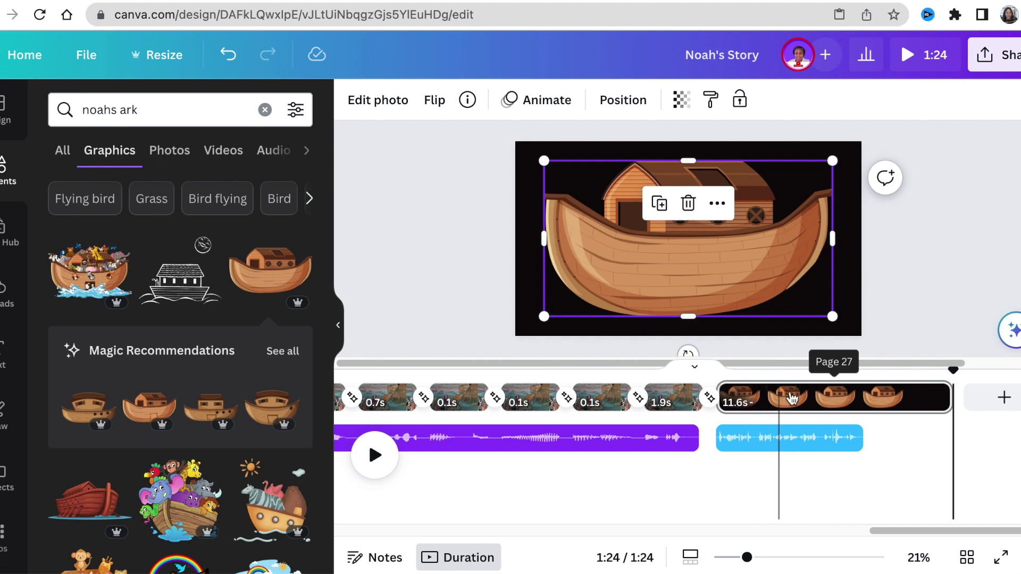
Trim the ark page to 7.4 s to match the end of its narration.
left_click_drag(907, 395, 878, 395)
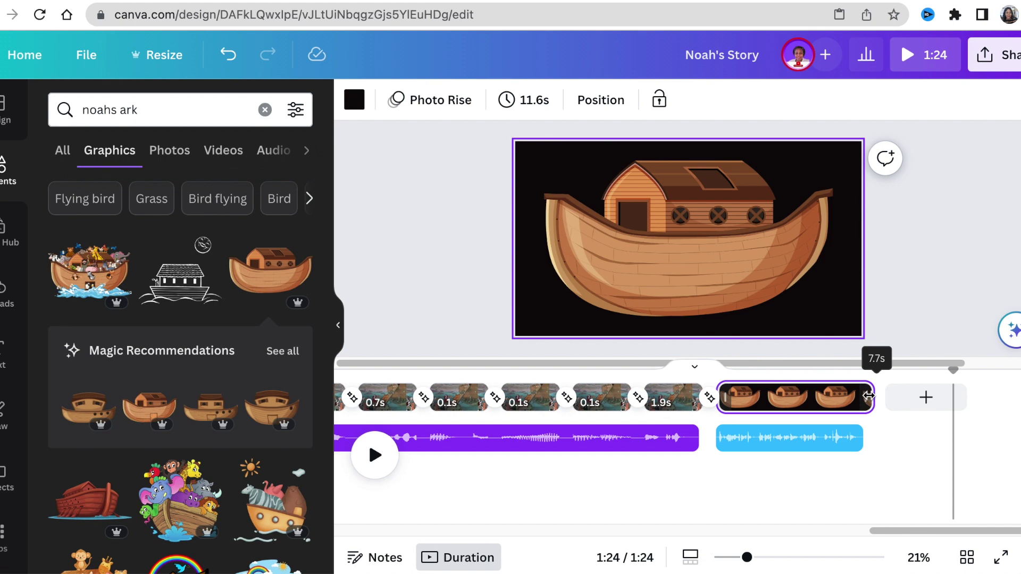
left_click_drag(924, 404, 924, 404)
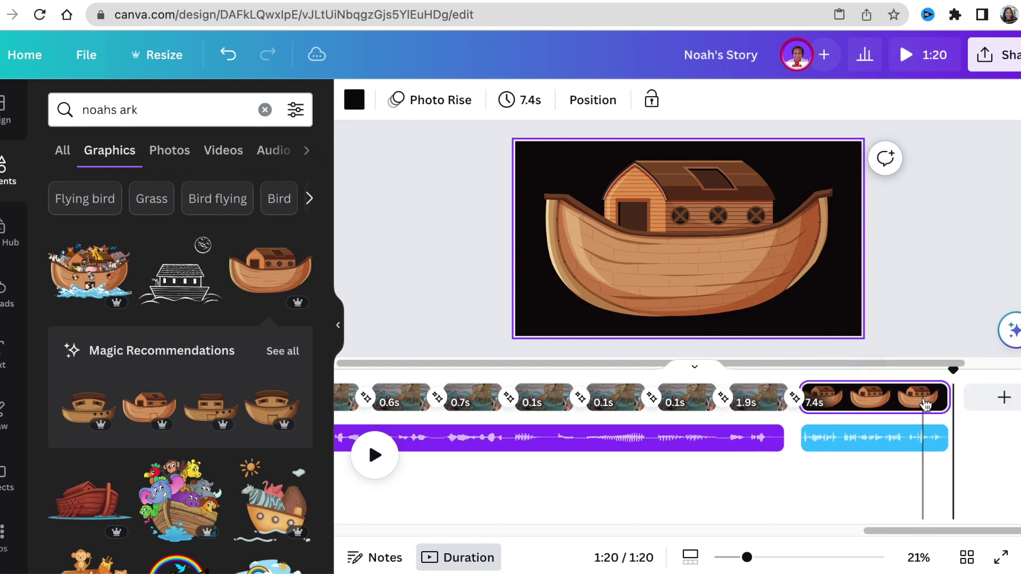
left_click(926, 404)
Add another page at the end of the timeline and place the Scene 11.mp3 narration on it.
left_click(1004, 399)
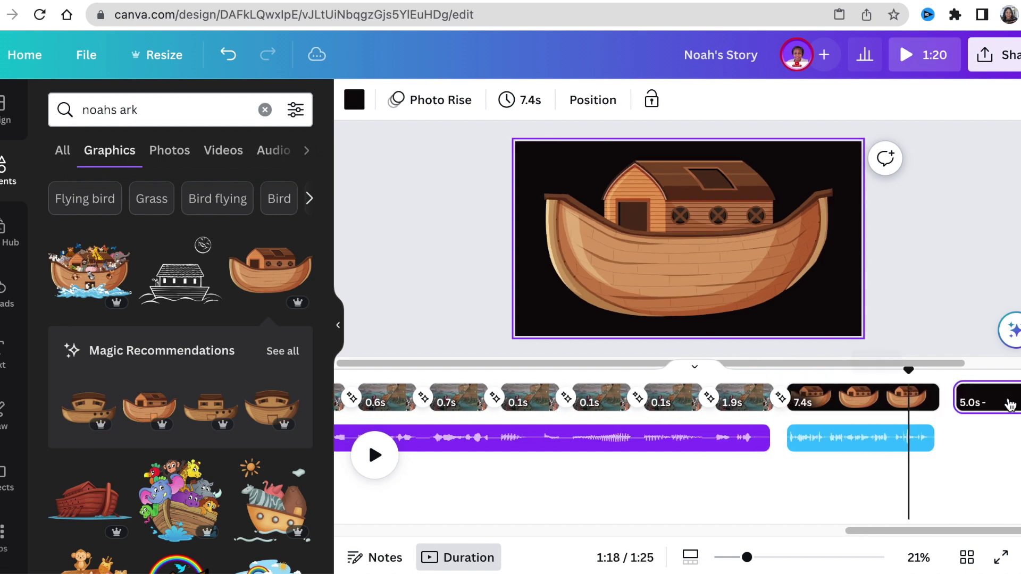
left_click(3, 297)
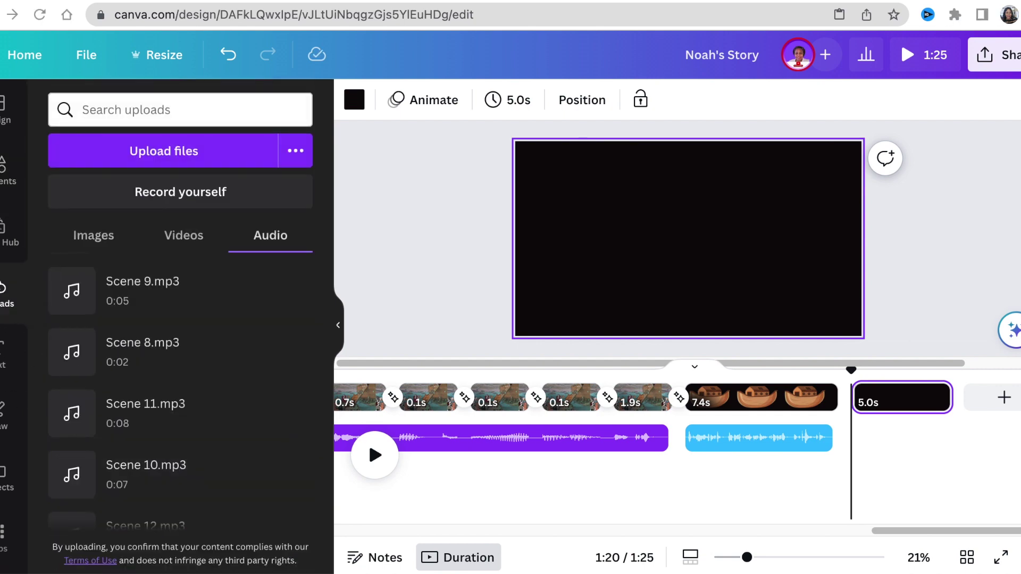
left_click(72, 414)
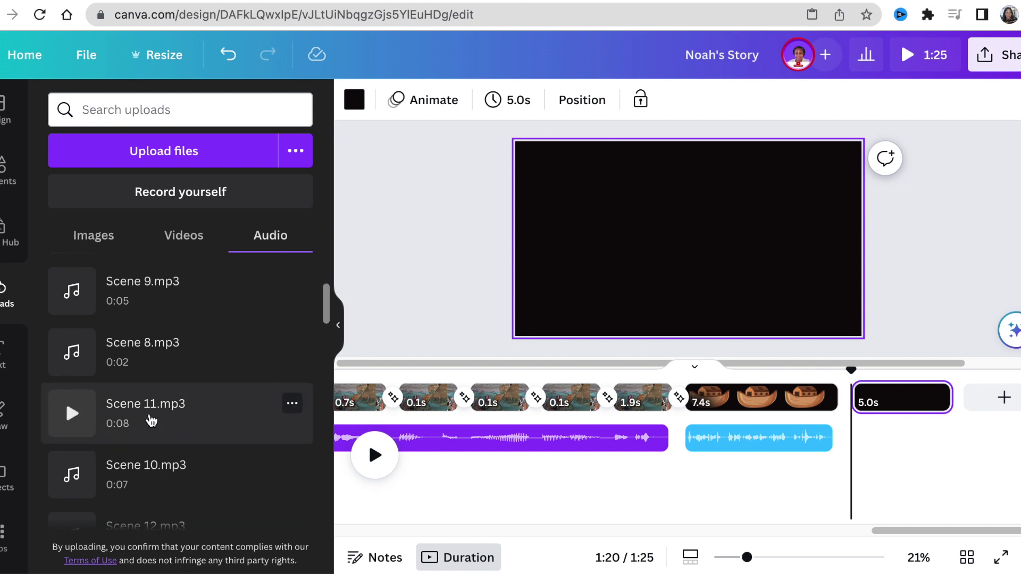
left_click(151, 421)
Fill the Scene 11 page with the night-time ark-on-waves clip from the "noahs ark" videos and play it with the narration.
left_click(11, 170)
left_click(216, 152)
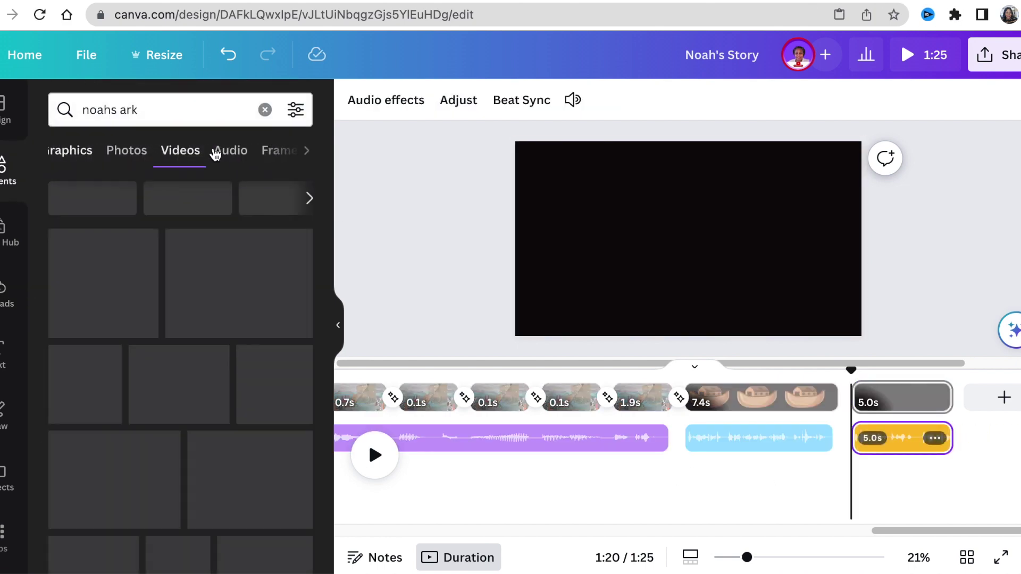
left_click(113, 417)
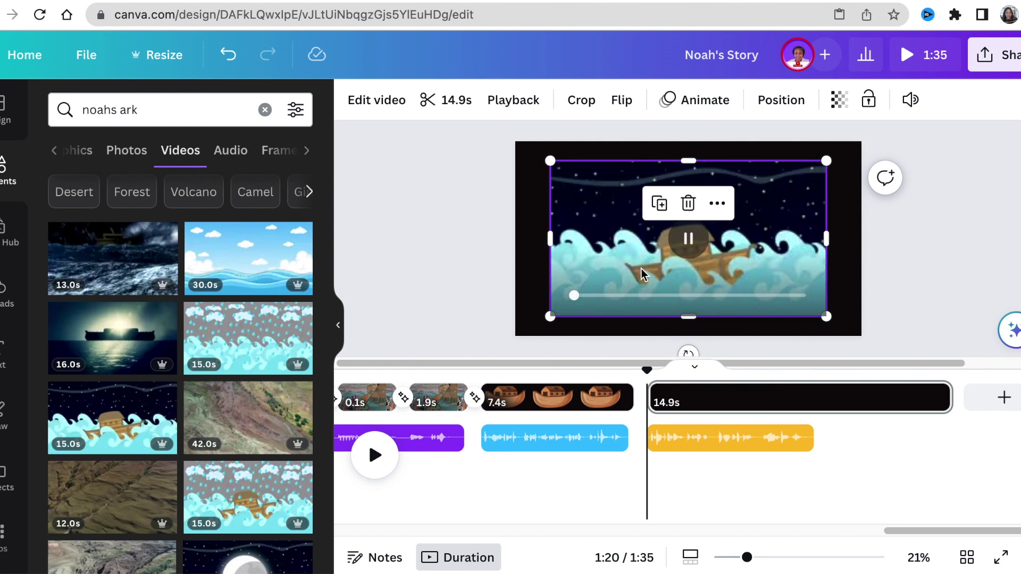
left_click(656, 436)
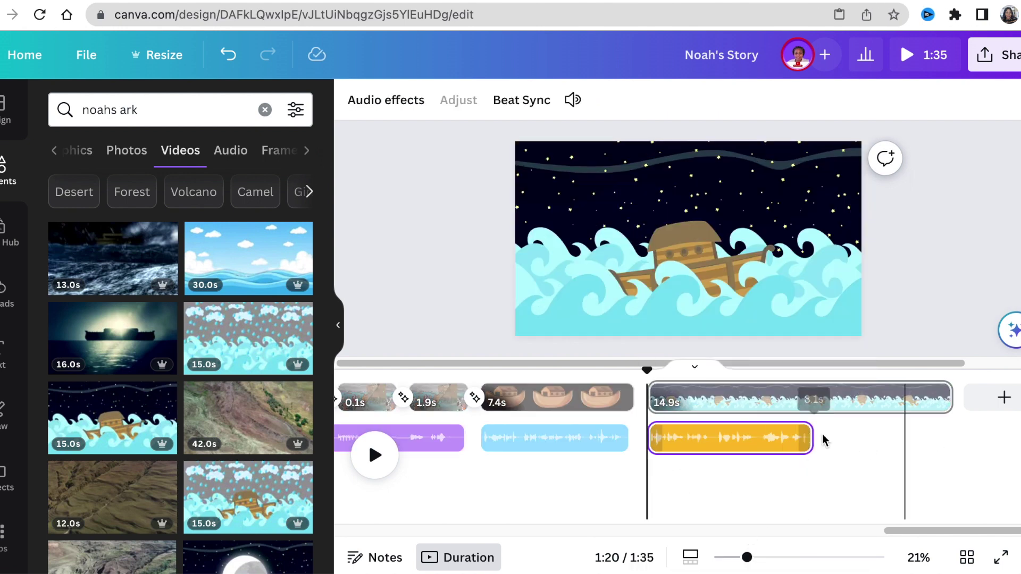
key("space")
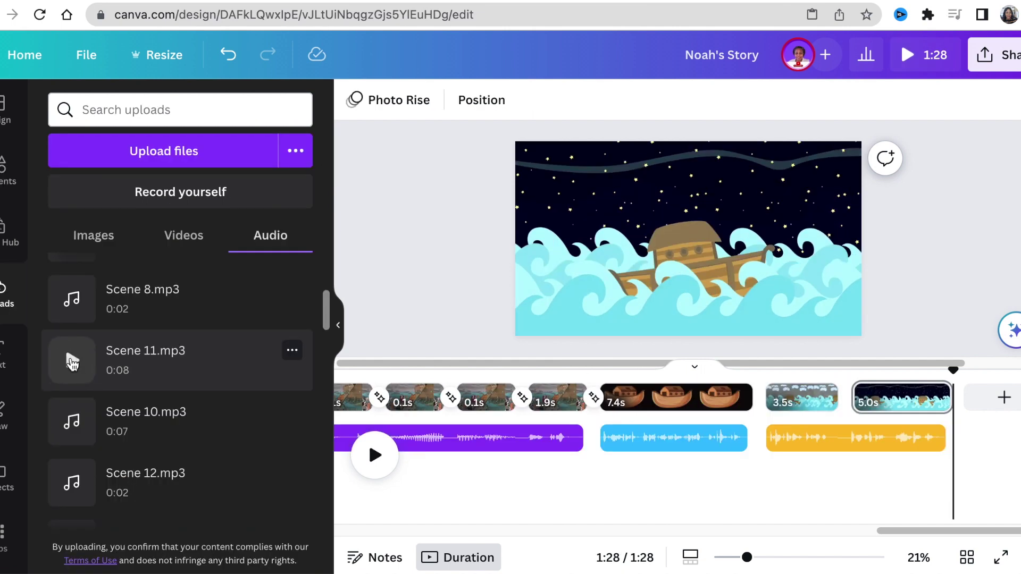
Add an end page with the Scene 12.mp3 narration and centre the rainbow-and-altar illustration on it at full page height.
left_click(1002, 399)
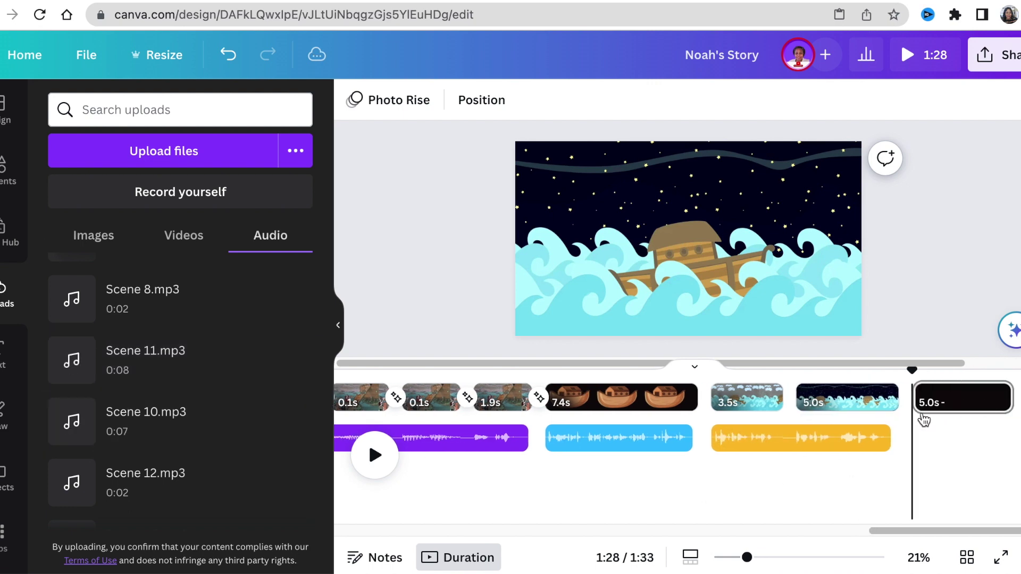
left_click(73, 484)
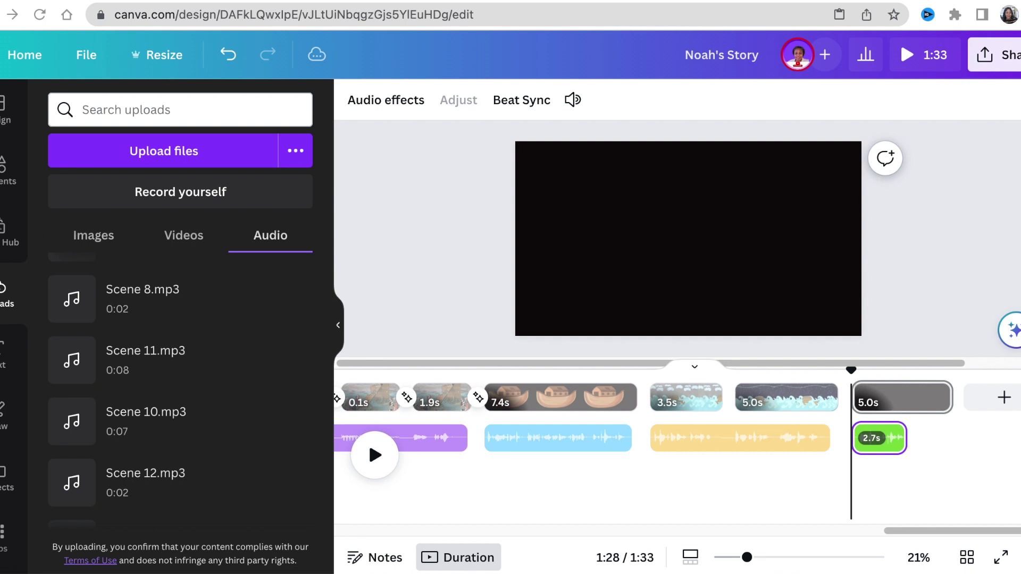
left_click(669, 218)
right_click(664, 222)
left_click(715, 321)
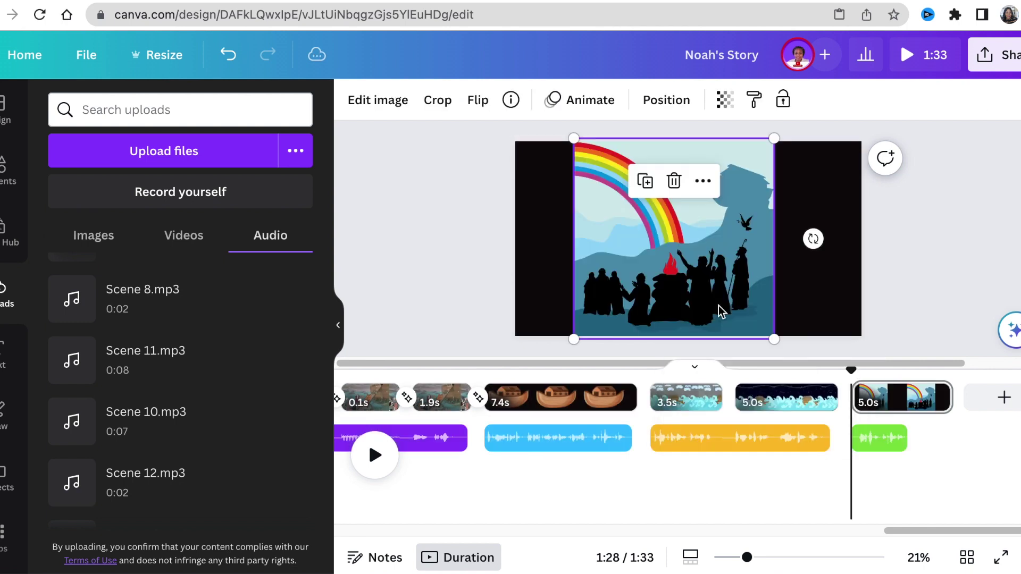
left_click(782, 298)
left_click_drag(771, 299, 785, 299)
left_click(849, 311)
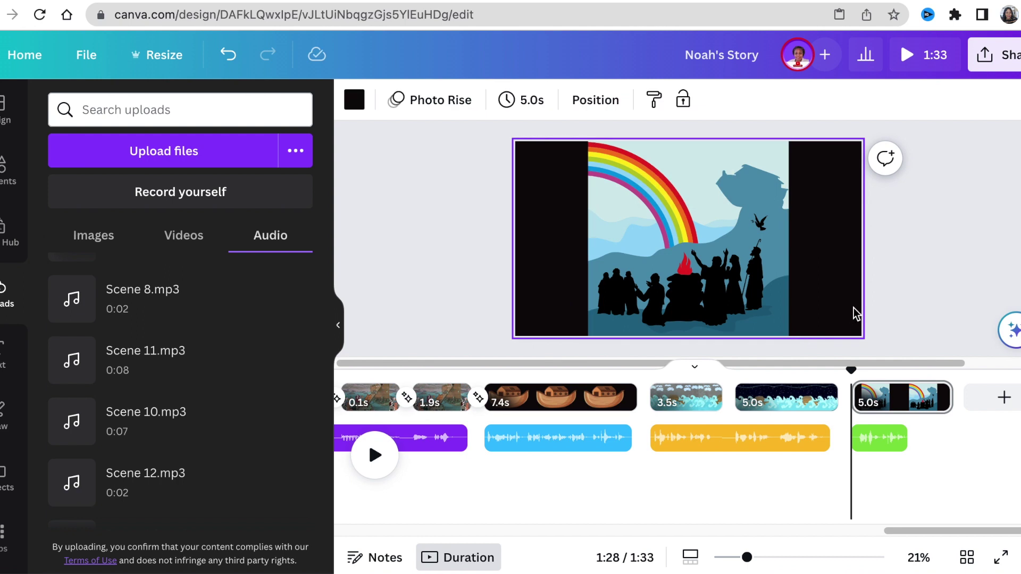
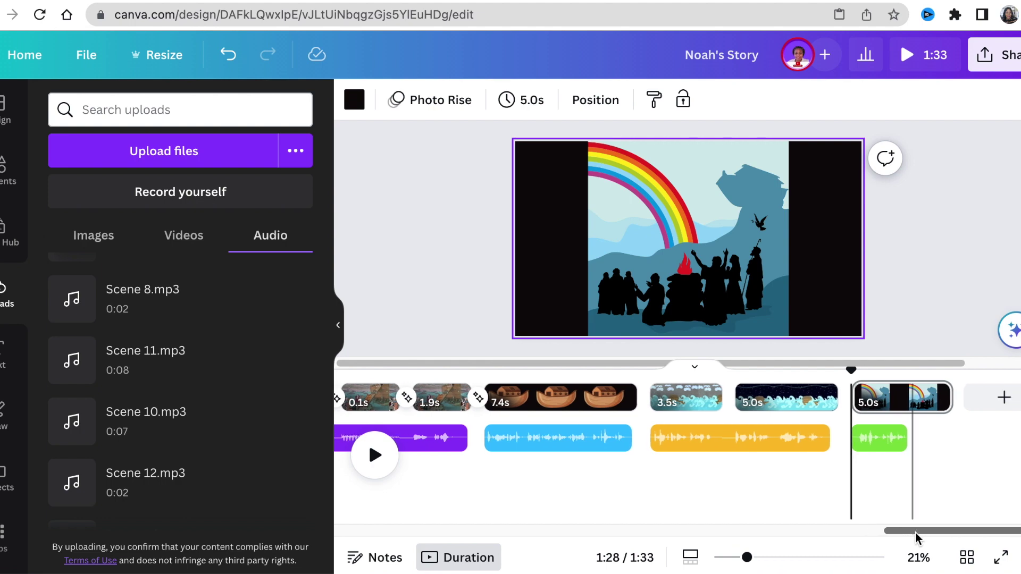
Trim the rainbow page to the end of its narration.
left_click_drag(916, 533, 913, 533)
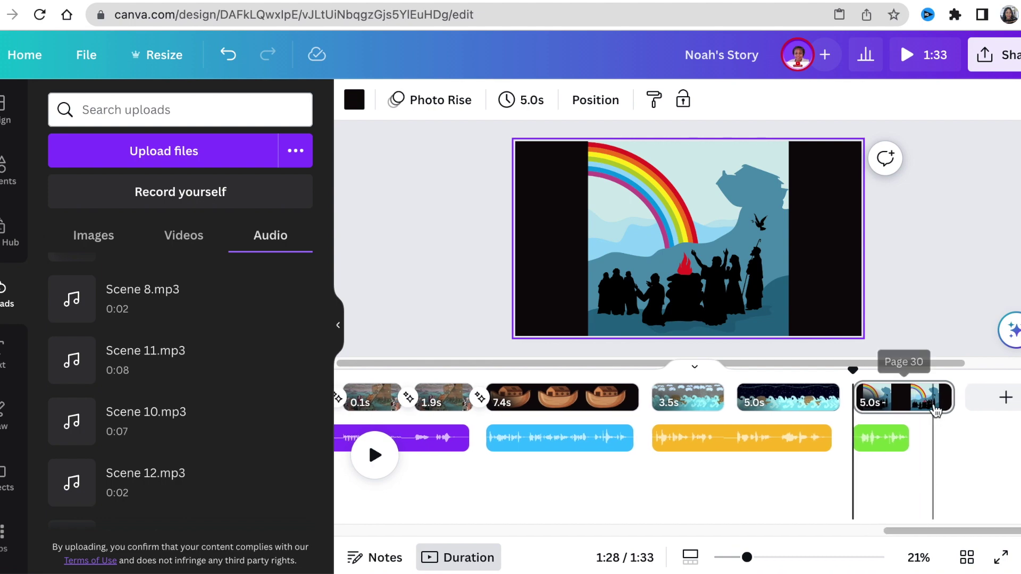
left_click_drag(952, 392, 907, 394)
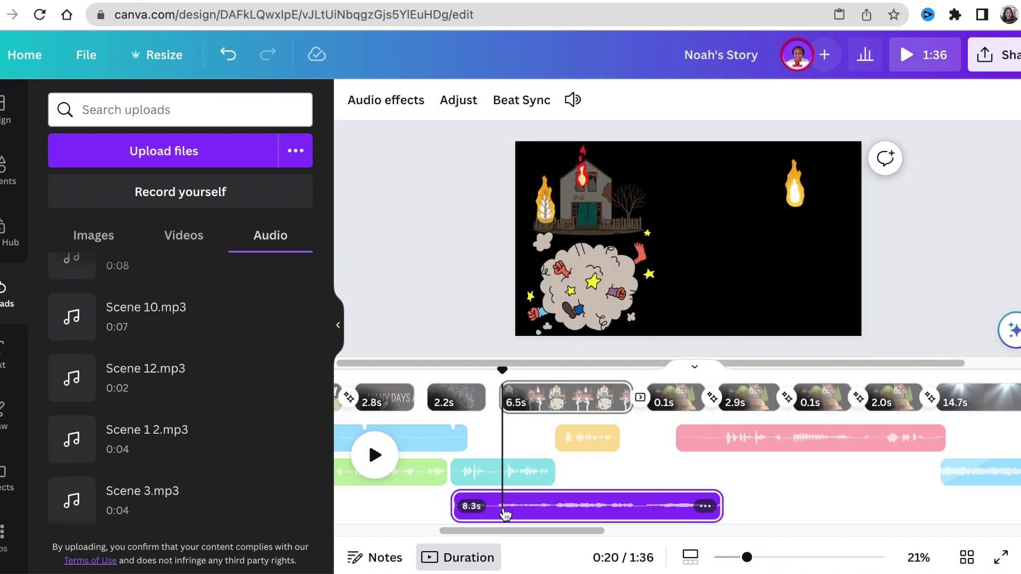
Place a 5.5 s copy of the opening title page's background sound under the page following the burning-houses scene, starting at 0:26.
key("space")
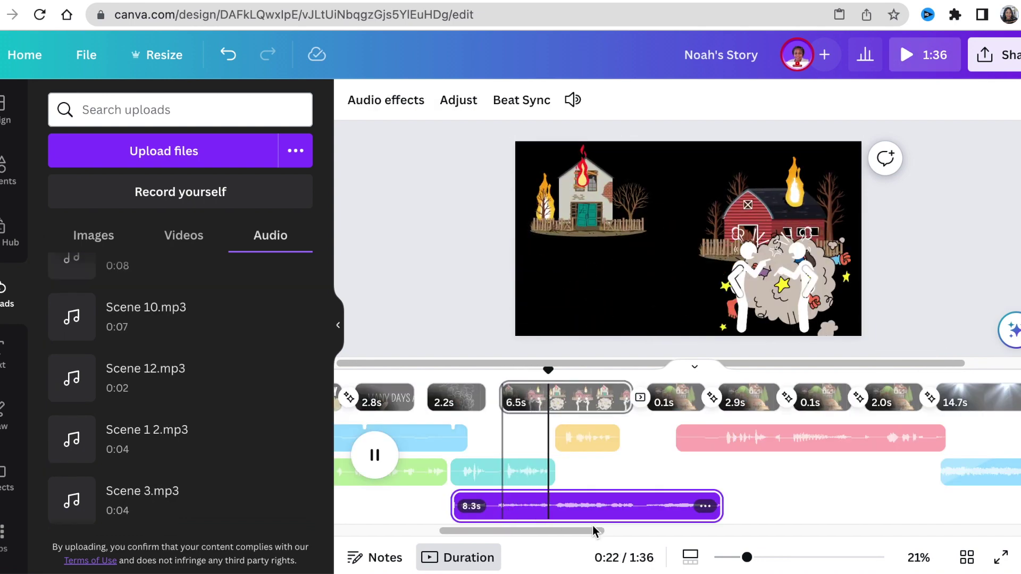
left_click_drag(590, 529, 492, 533)
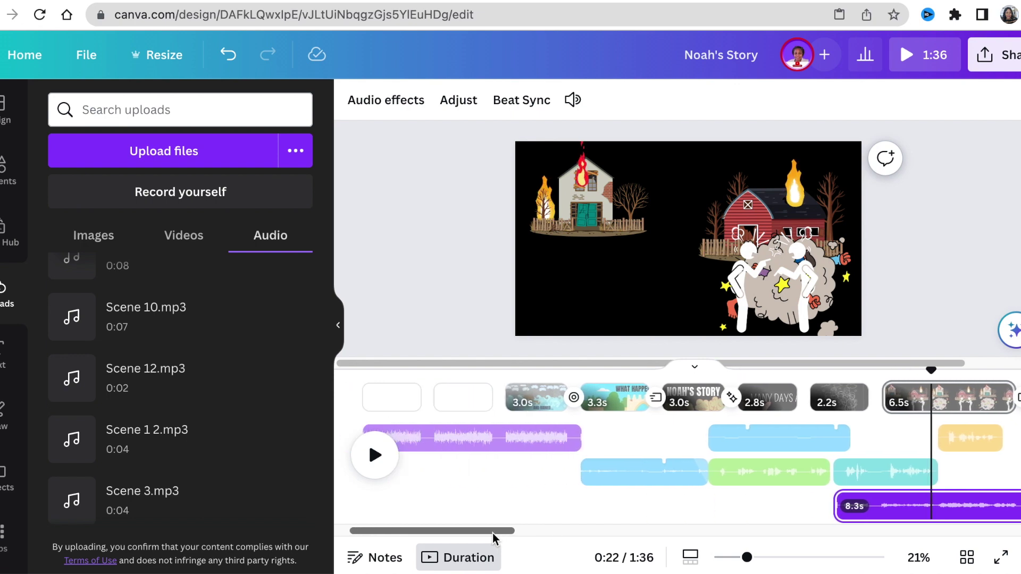
left_click(580, 496)
left_click(596, 479)
key("space")
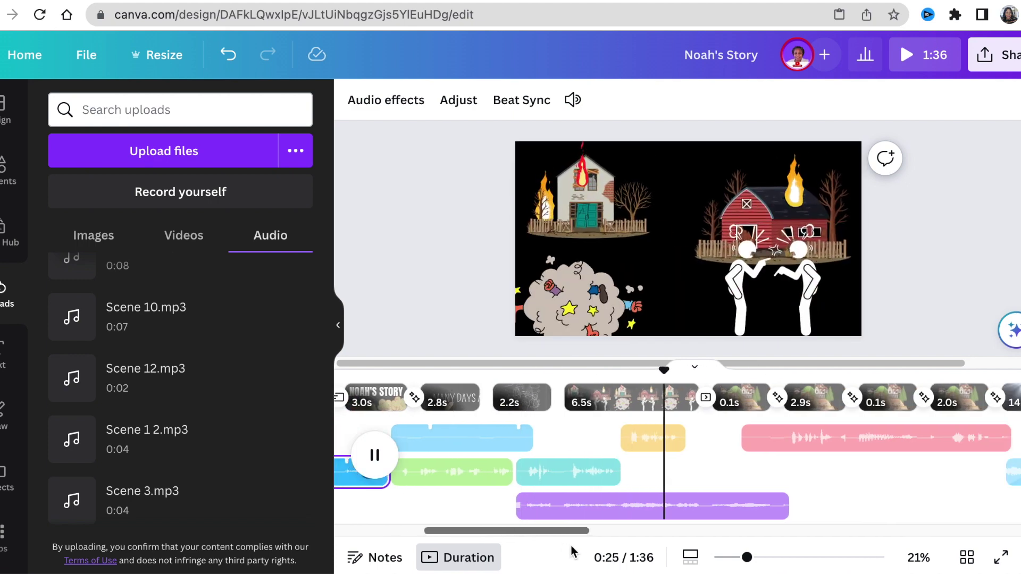
key("space")
left_click_drag(344, 482, 715, 471)
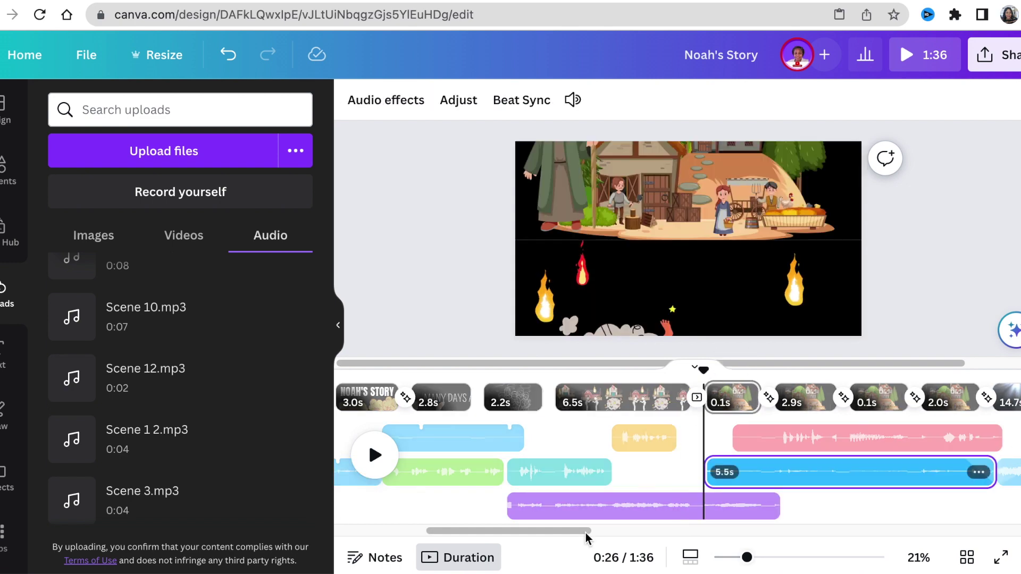
Go to the page with two men laughing at the ark builder and search the audio elements for "laugh".
key("space")
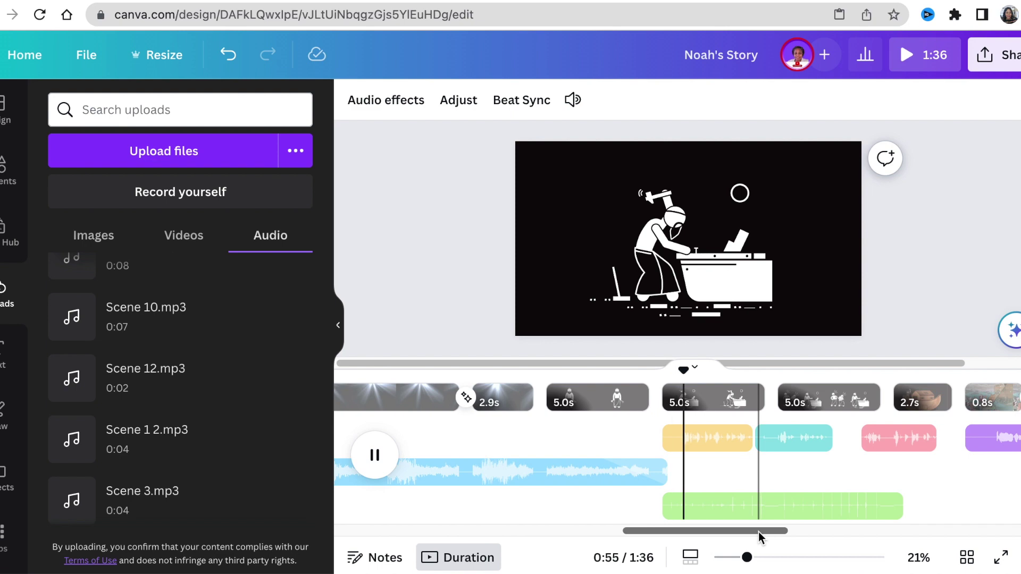
left_click(699, 398)
left_click(11, 168)
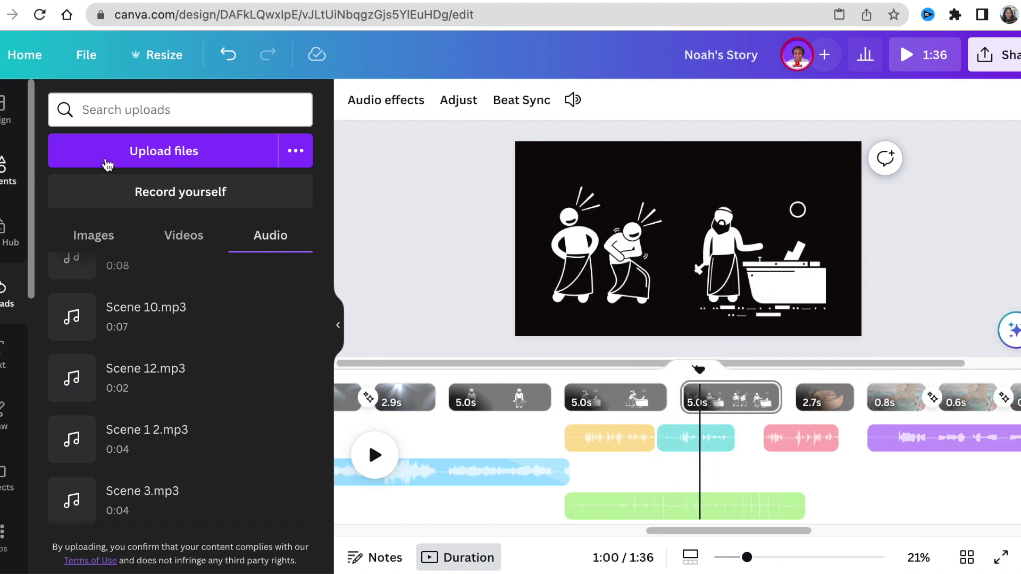
type("lauch")
key("BackSpace")
key("BackSpace")
type("gh")
key("Return")
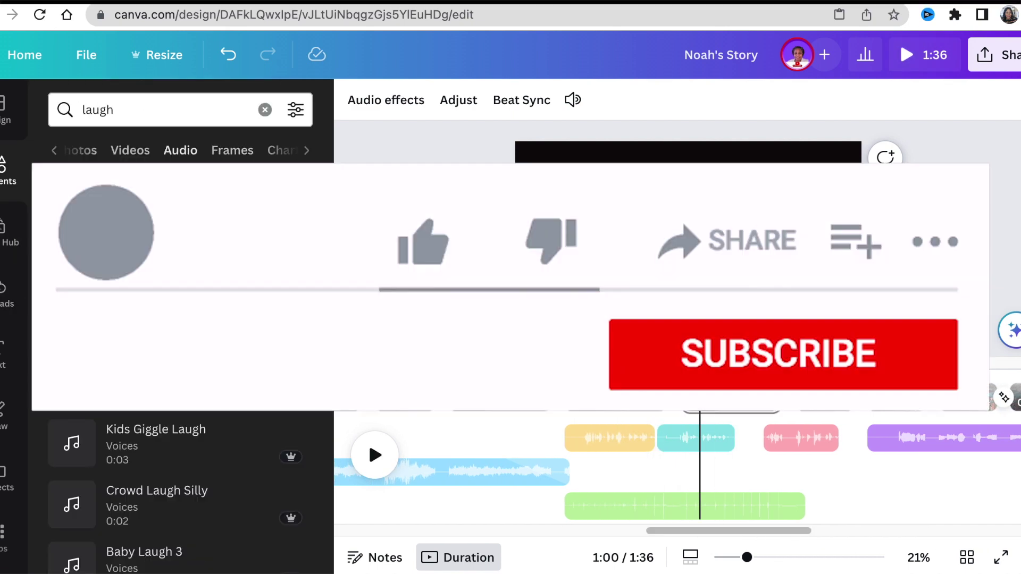
Add a crowd laughter sound under the laughing-men page, trimmed to 5.0 s with a 1.3 s fade in and 1.3 s fade out.
scroll(180, 489, "down", 10)
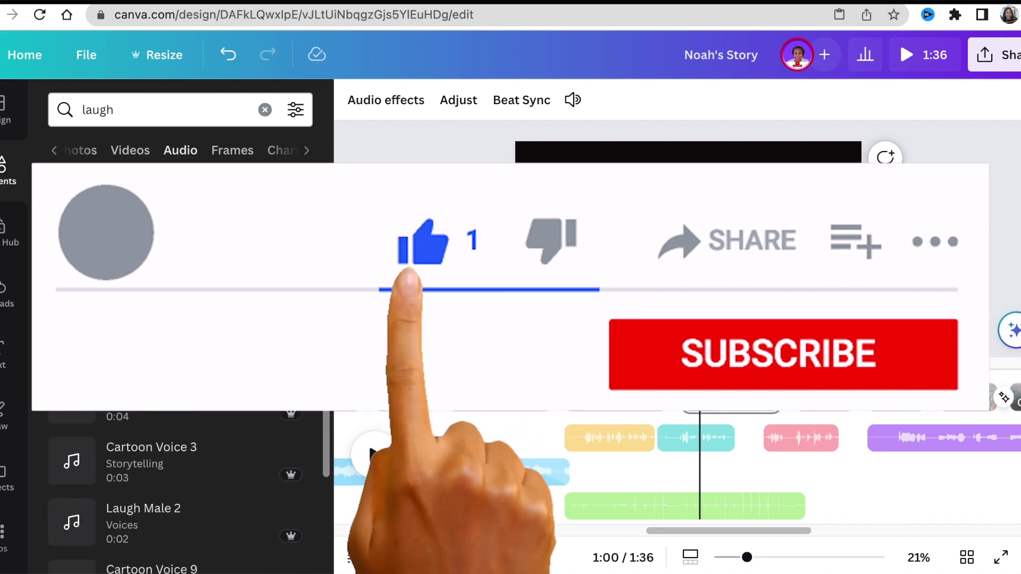
scroll(131, 465, "down", 5)
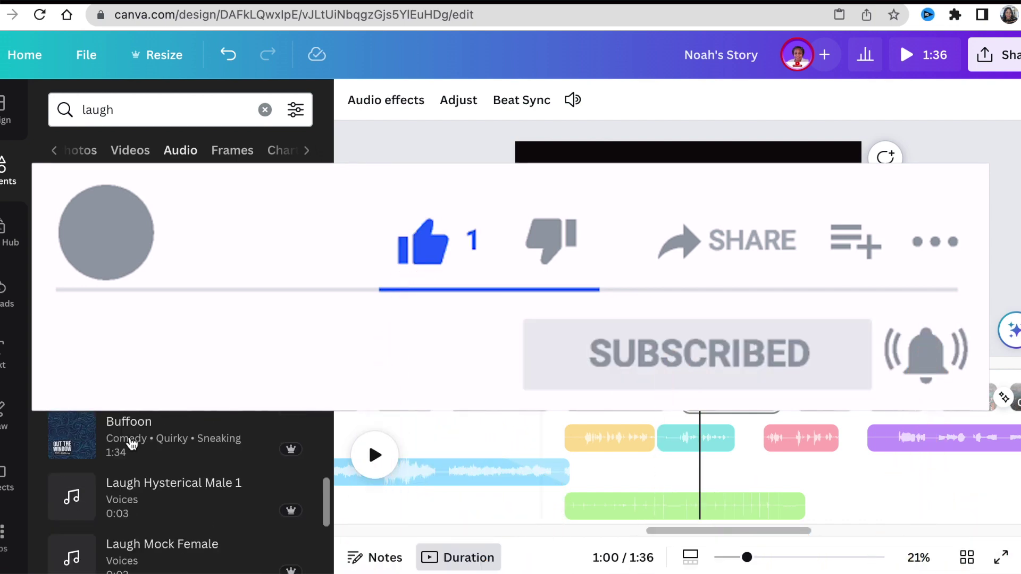
scroll(130, 465, "up", 3)
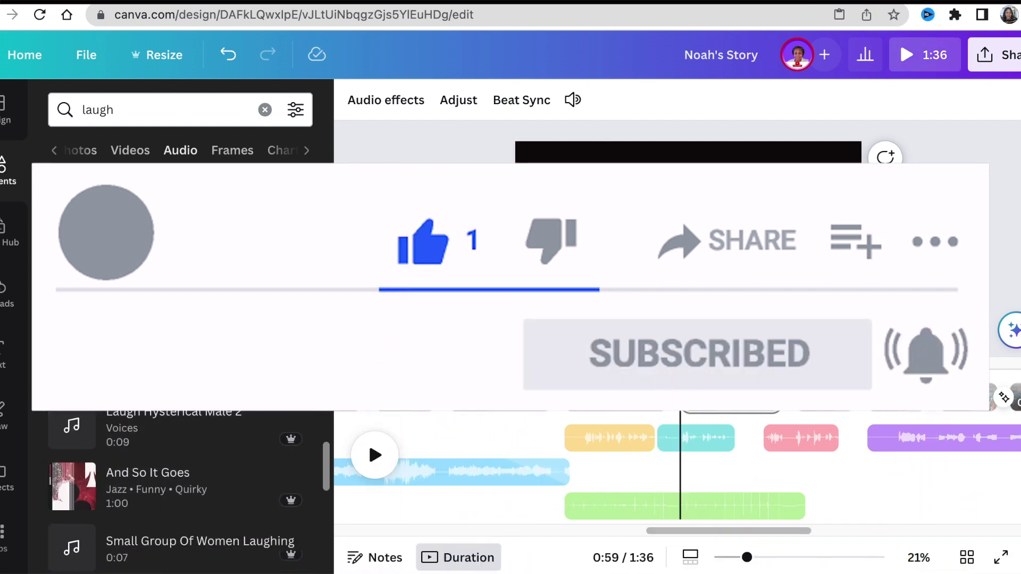
left_click(171, 428)
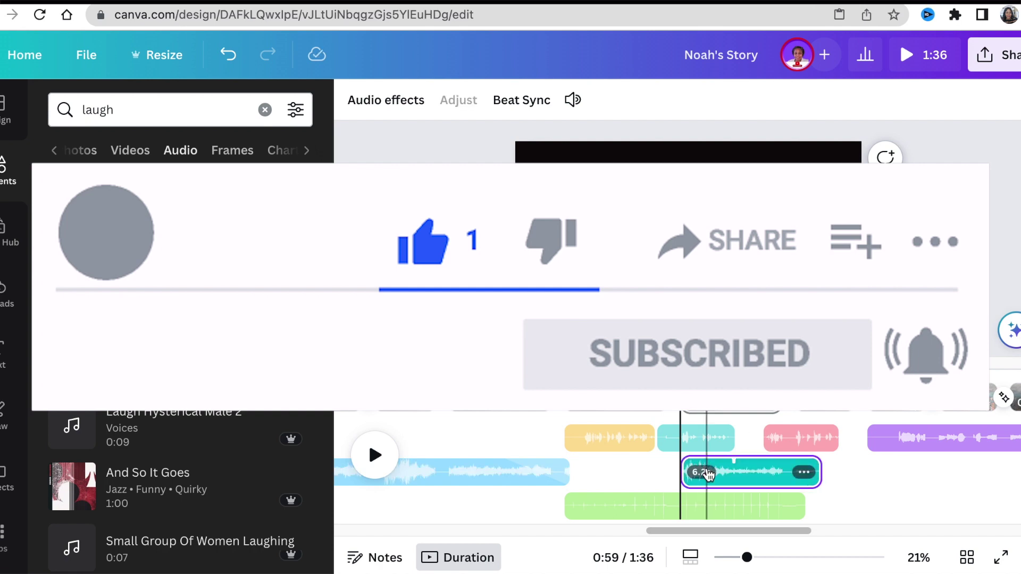
left_click(386, 100)
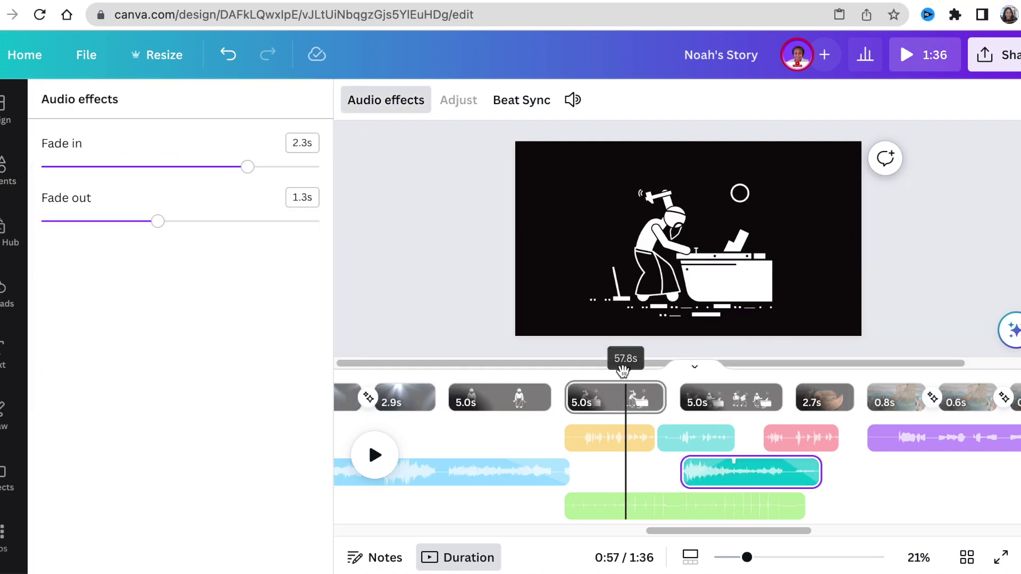
left_click(572, 99)
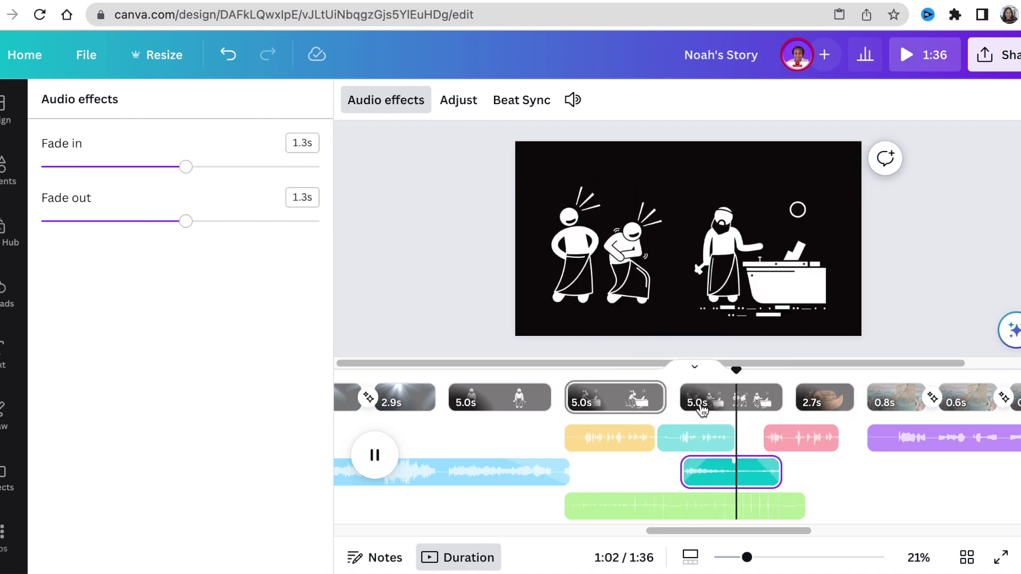
Lower the volume of the laughter sound and play the laughing-men page to check it.
left_click(711, 437)
left_click(572, 100)
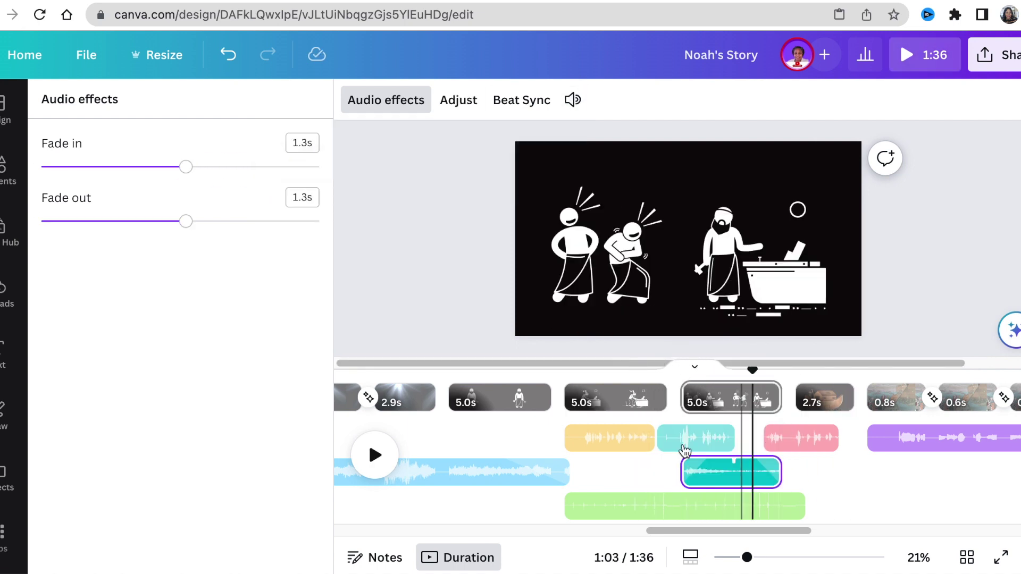
left_click(572, 100)
left_click_drag(401, 181, 296, 184)
left_click(669, 367)
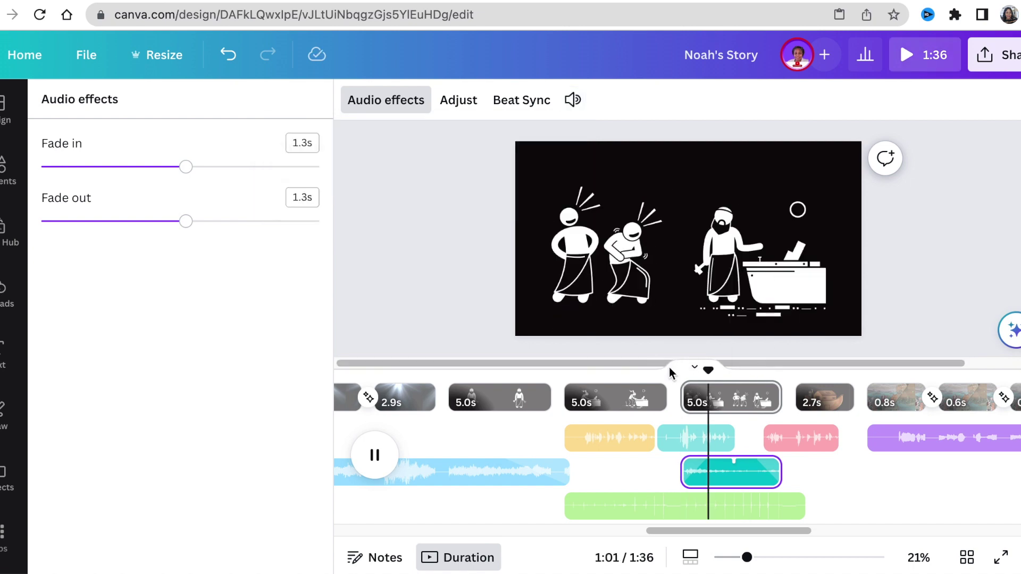
Search the elements for "happy" and preview the uploaded audio tracks for background music from the Noah-and-ark page onward.
left_click_drag(961, 371, 738, 386)
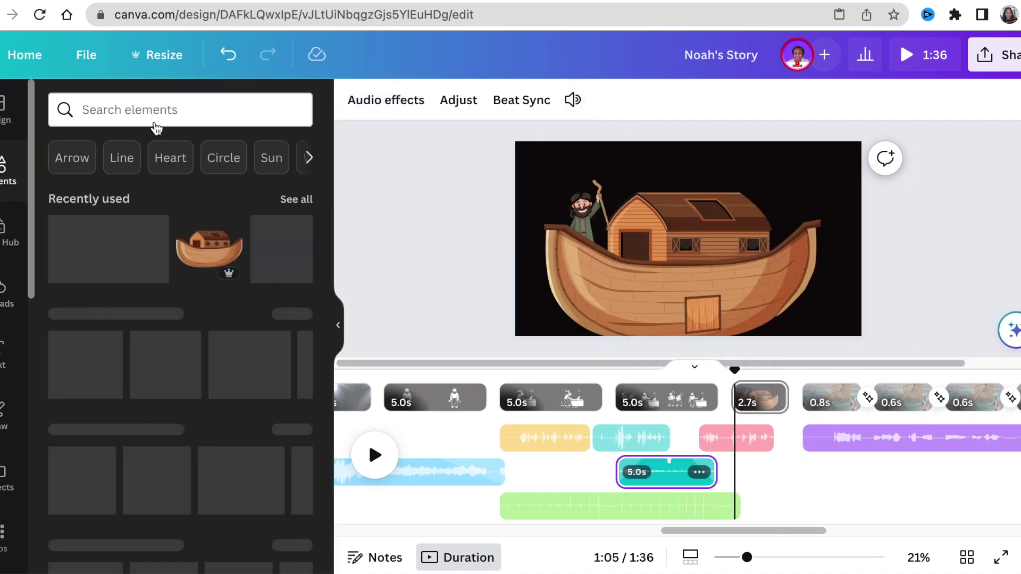
left_click(155, 122)
type("happy")
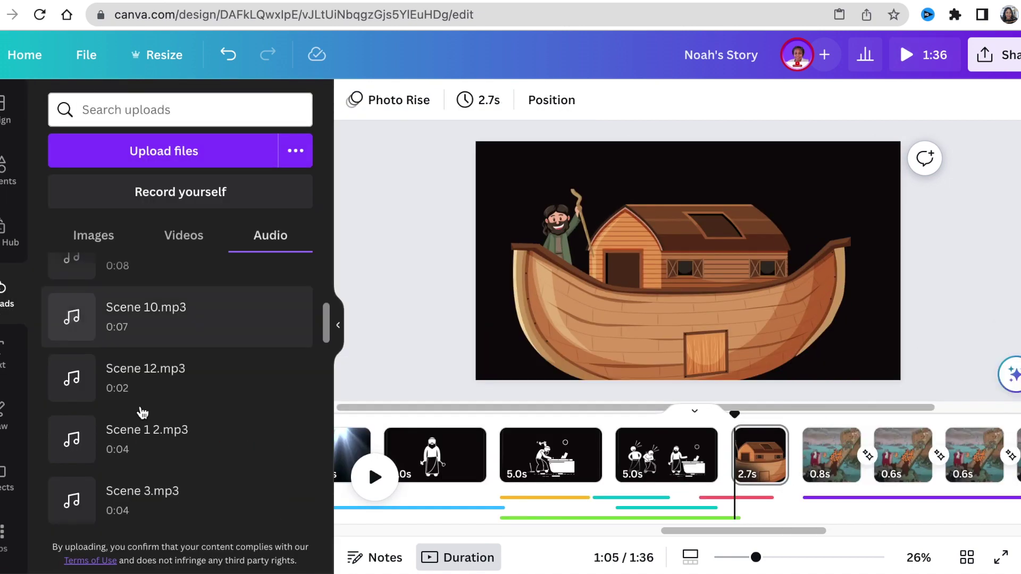
scroll(320, 332, "down", 5)
left_click(71, 304)
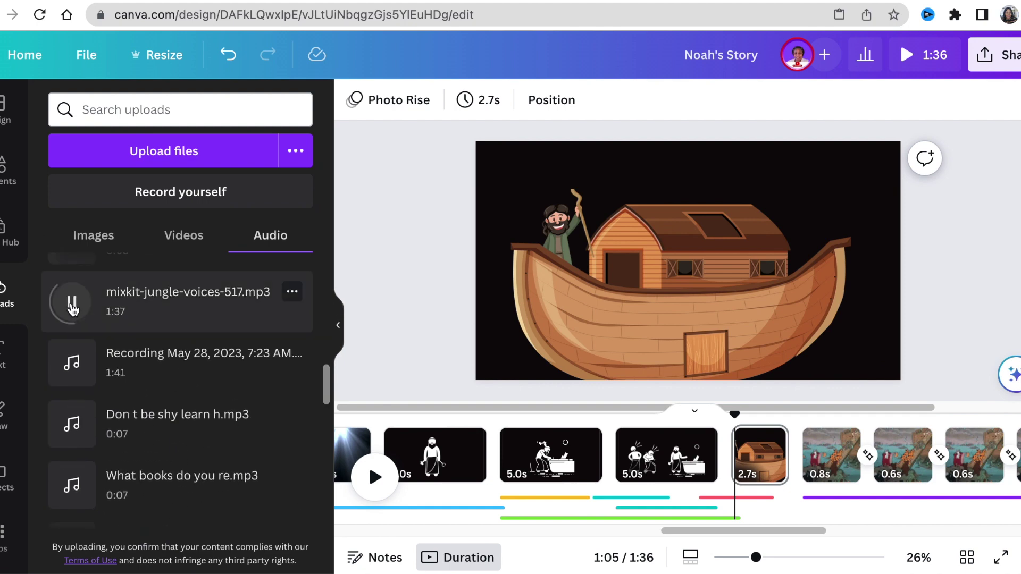
scroll(72, 319, "down", 4)
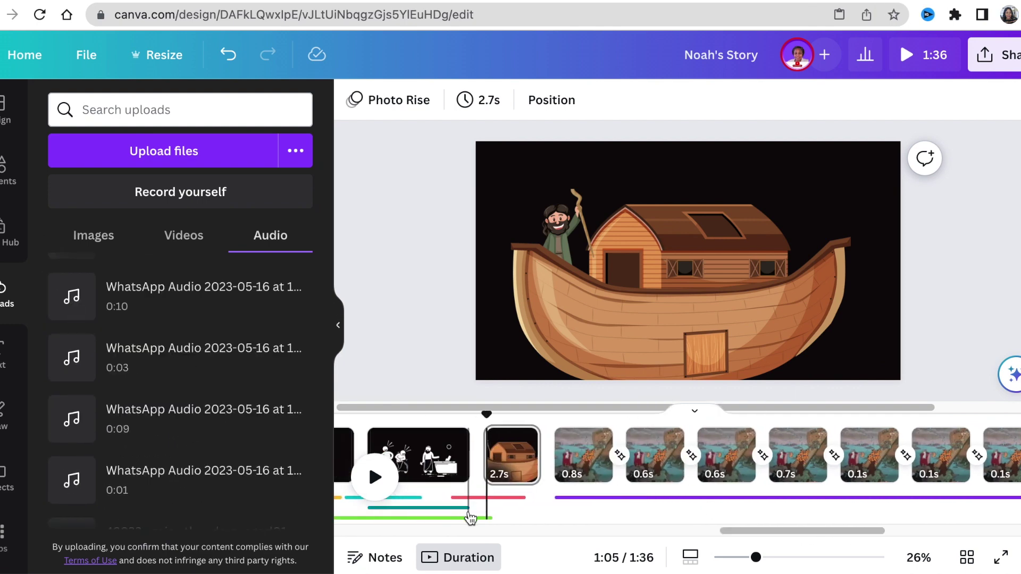
left_click(367, 462)
scroll(130, 420, "down", 10)
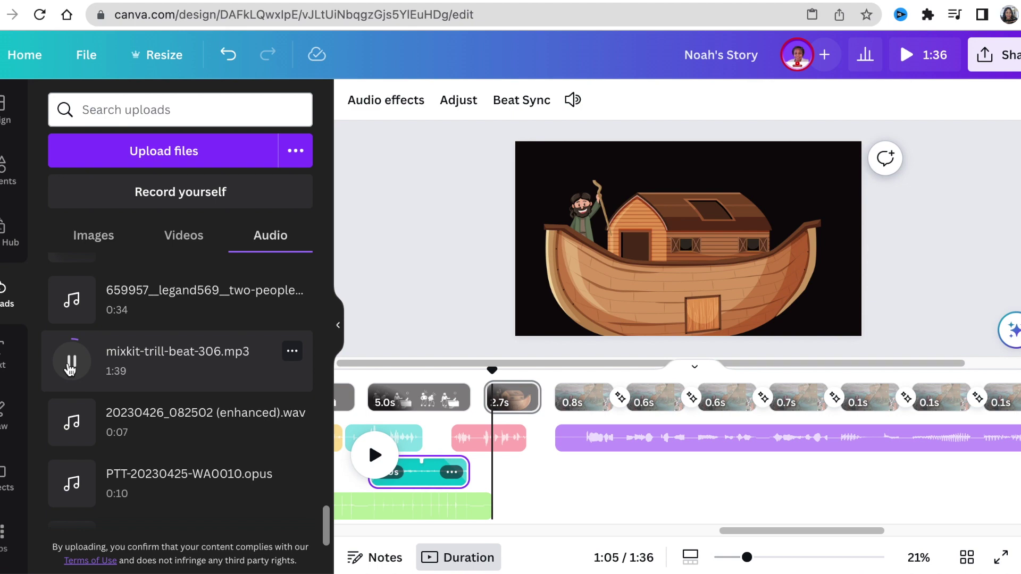
scroll(109, 384, "down", 5)
left_click(72, 351)
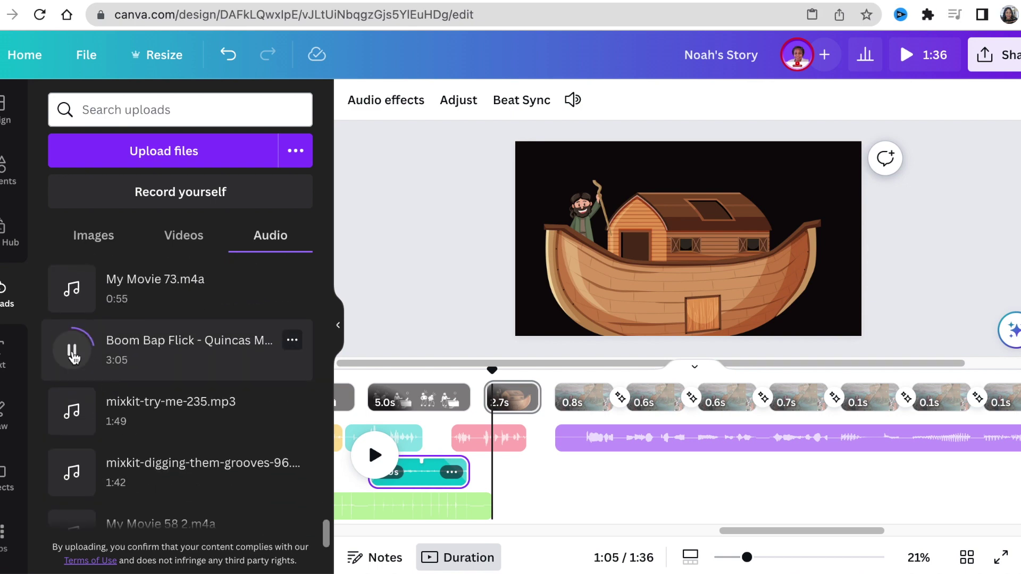
left_click(75, 417)
scroll(70, 457, "down", 6)
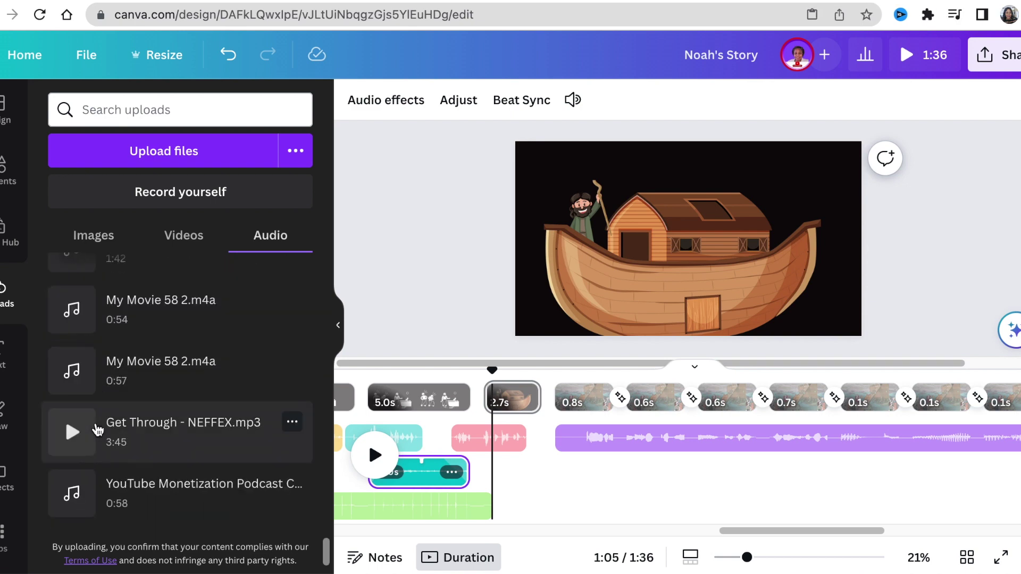
left_click(73, 415)
scroll(72, 423, "down", 10)
scroll(69, 383, "up", 10)
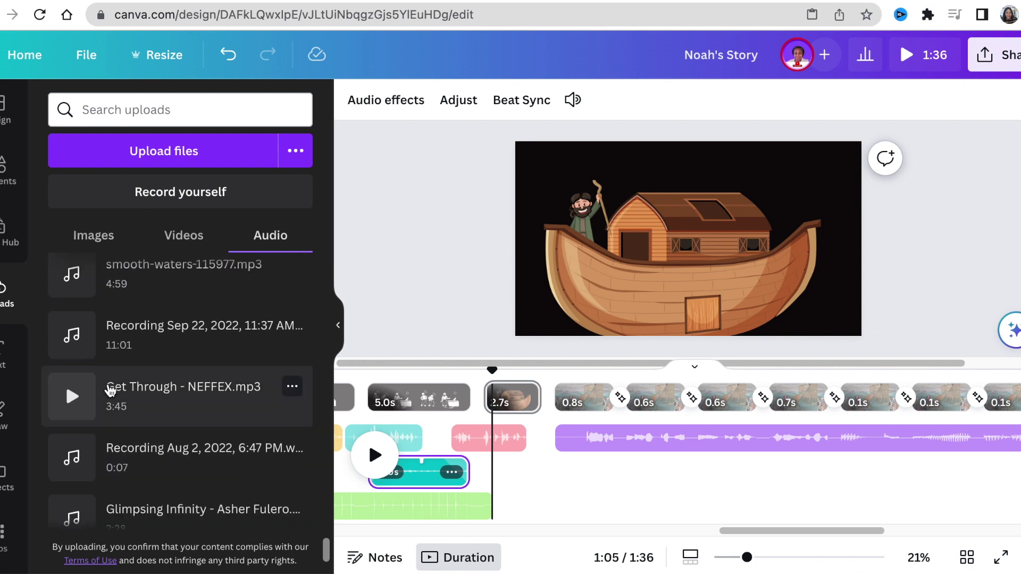
Place an uploaded music track from the Noah-and-ark page to the video's end, and lower its volume.
left_click(73, 380)
left_click_drag(490, 366, 463, 370)
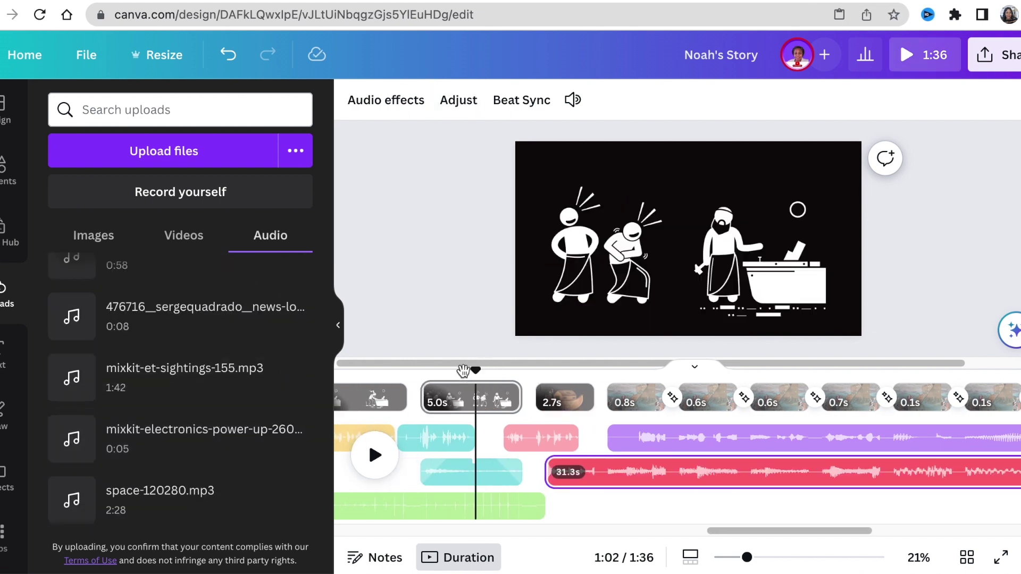
key("space")
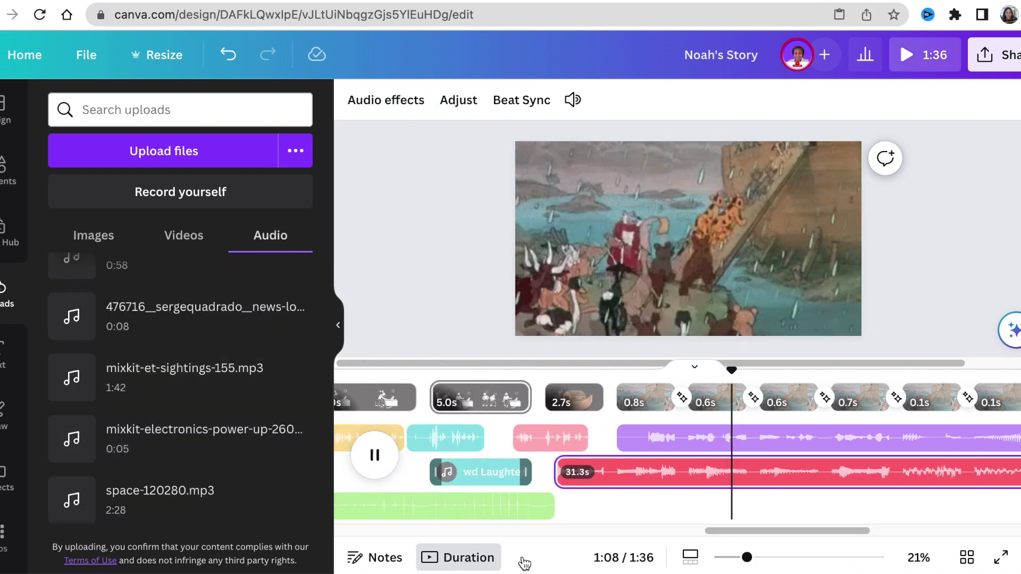
left_click(572, 99)
left_click_drag(519, 177, 376, 178)
left_click(553, 397)
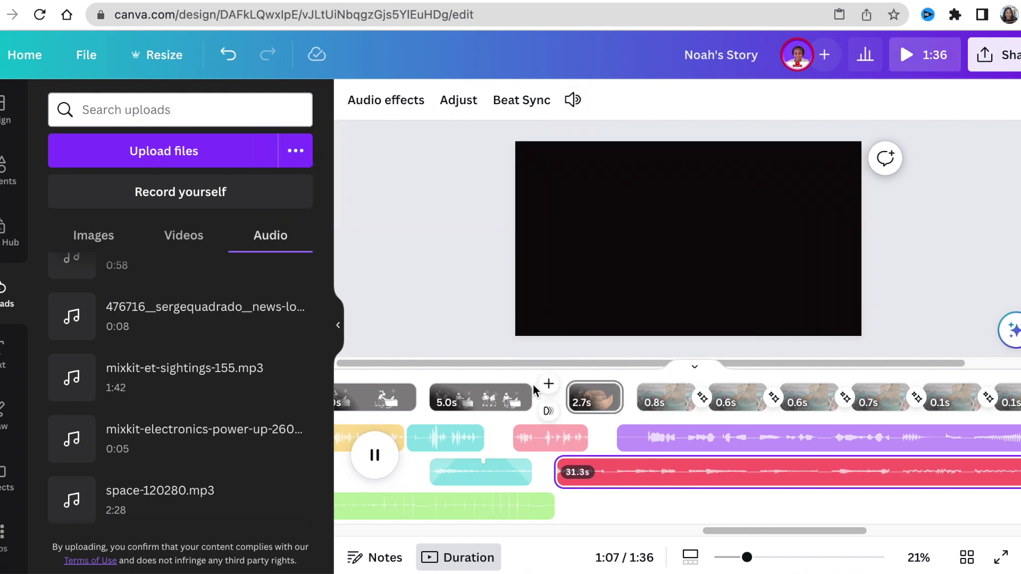
Remove the Match & Move transitions between the pages of the animals-boarding sequence by setting them to None.
left_click(456, 396)
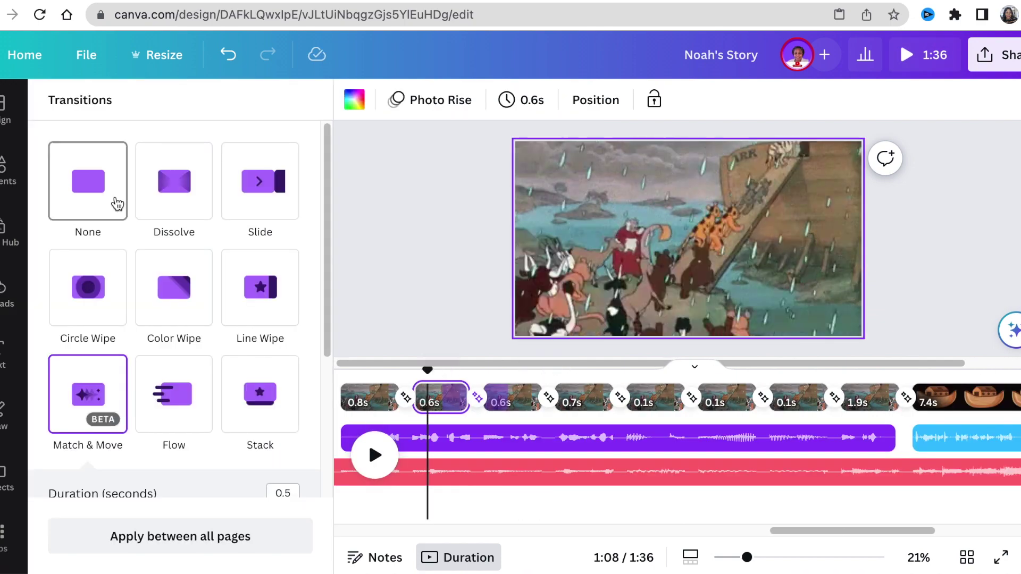
left_click(88, 181)
left_click(620, 397)
left_click(88, 182)
left_click(691, 397)
left_click(88, 181)
left_click(762, 397)
scroll(159, 212, "up", 3)
left_click(88, 182)
left_click(835, 399)
left_click(88, 181)
Delete surplus 0.3 s pages near the end of the animals-boarding sequence and play the sequence.
left_click(495, 393)
left_click_drag(746, 531, 791, 532)
left_click(776, 401)
right_click(779, 400)
left_click(868, 176)
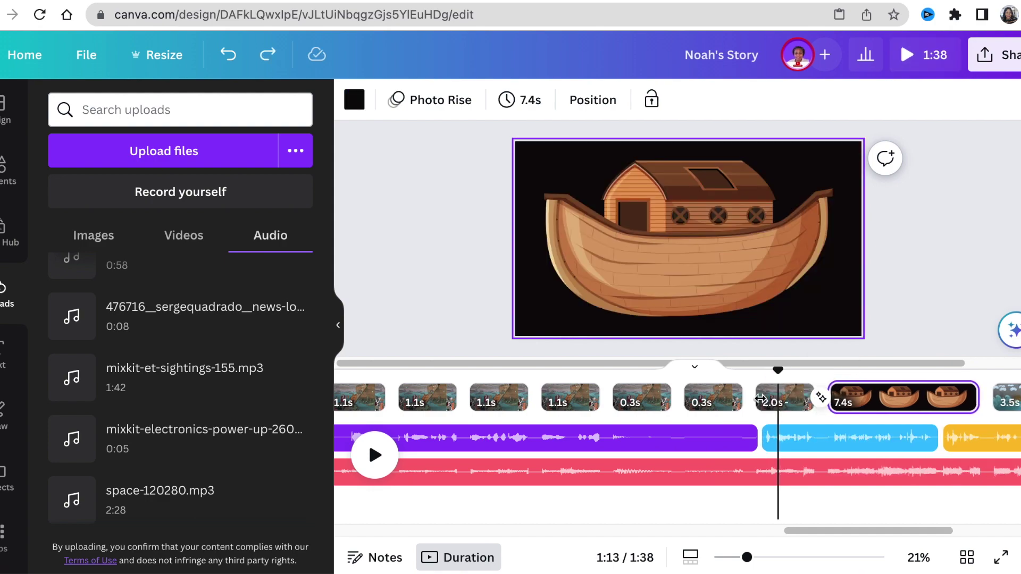
left_click(603, 368)
key("space")
left_click(660, 402)
right_click(657, 402)
left_click(722, 187)
left_click(569, 370)
key("space")
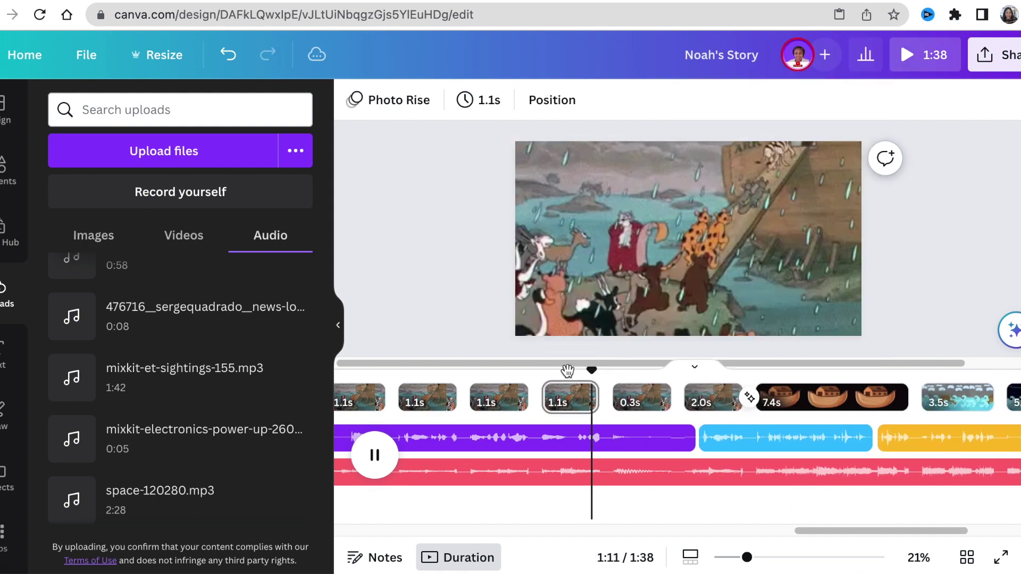
Lower the background music track's volume to 11 and replay the animals-boarding pages.
key("space")
left_click(694, 474)
left_click(572, 100)
left_click_drag(303, 180, 287, 180)
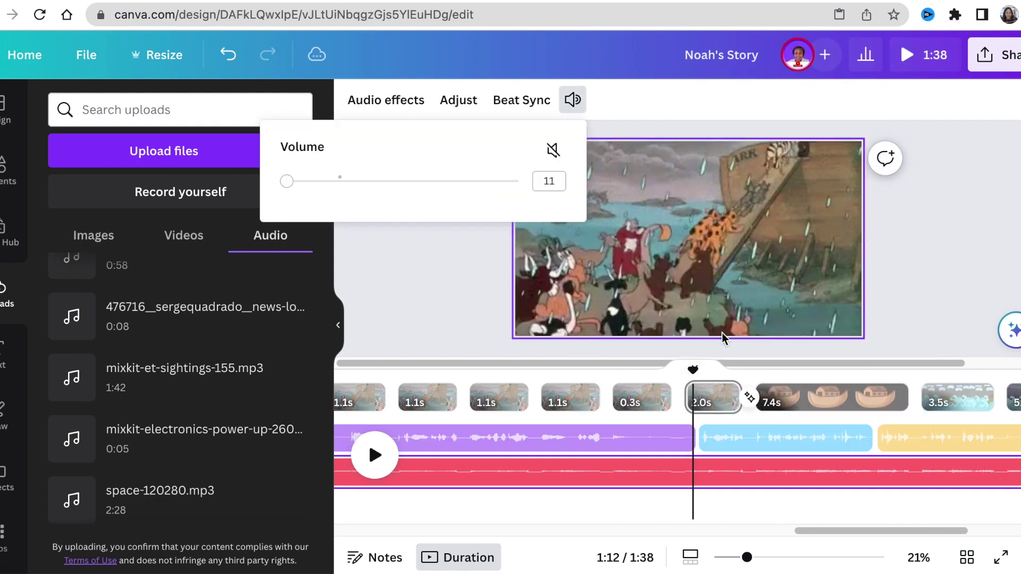
left_click(542, 376)
key("space")
Retime the closing pages to their narration: ark 6.1 s, rainy waves 4.4 s, night waves 3.5 s and rainbow 4.0 s.
left_click_drag(866, 528, 898, 530)
left_click(731, 399)
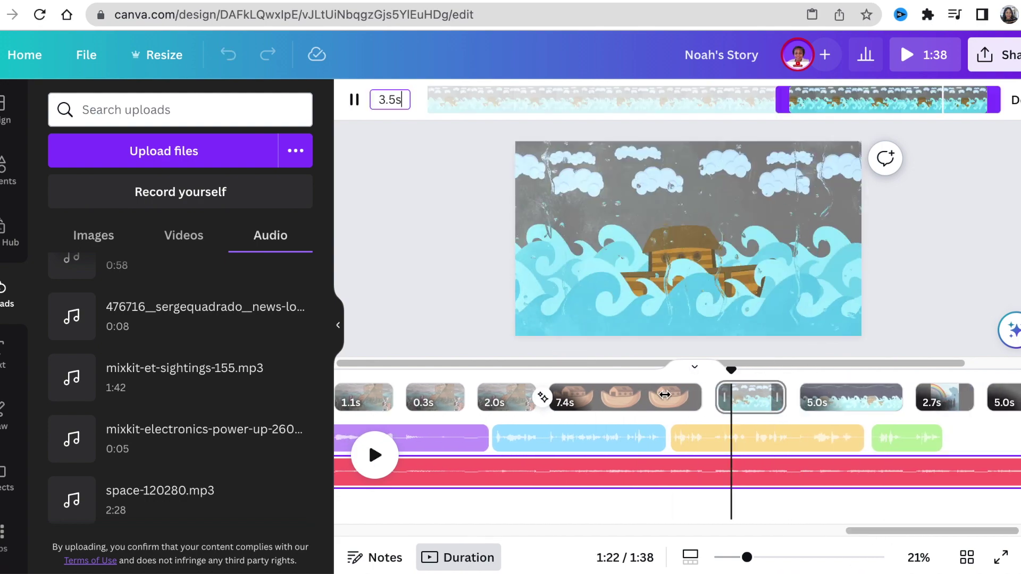
left_click_drag(665, 394, 623, 395)
left_click(612, 396)
left_click_drag(701, 396, 674, 396)
left_click_drag(845, 397, 775, 398)
mouse_move(884, 398)
left_mouse_down()
mouse_move(863, 398)
mouse_move(872, 397)
left_mouse_up()
left_click_drag(918, 397, 829, 399)
Search the elements for "rainbow" and try adding rainbow graphics to complete the arc in the rainbow-and-altar illustration.
left_click(726, 311)
left_click(8, 167)
type("rainbow")
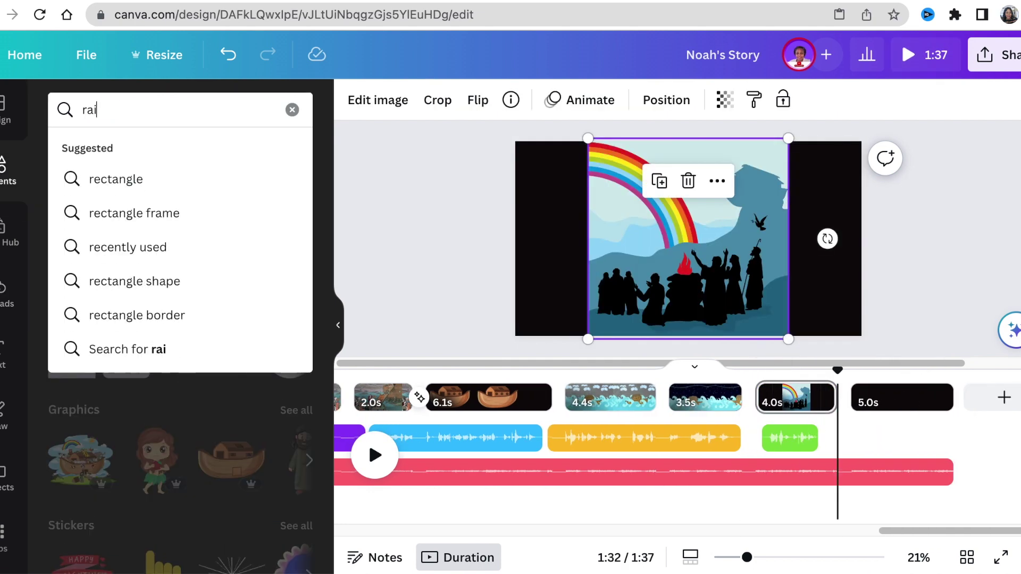
key("Return")
left_click(175, 307)
left_click(477, 100)
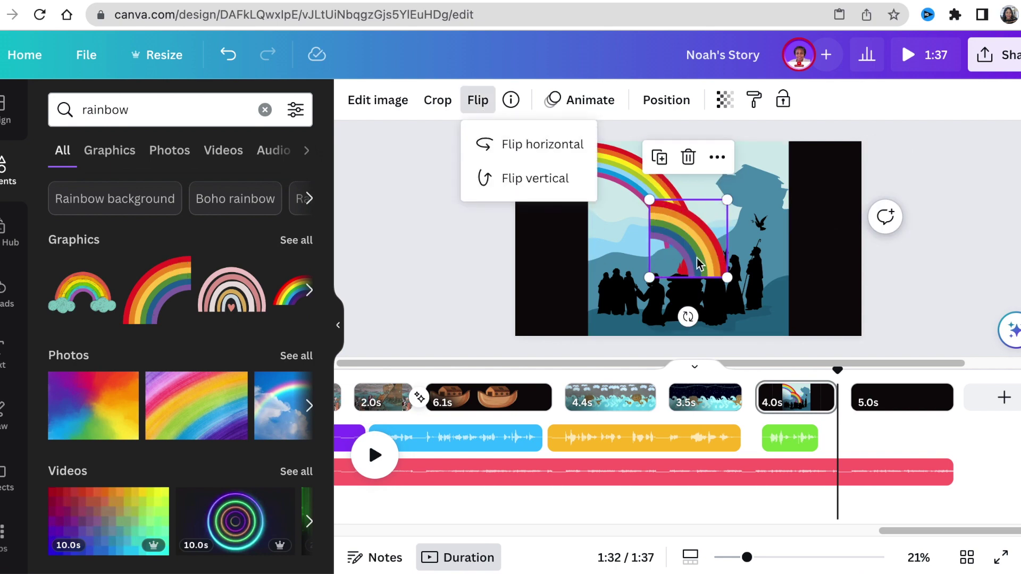
left_click(309, 290)
left_click(88, 304)
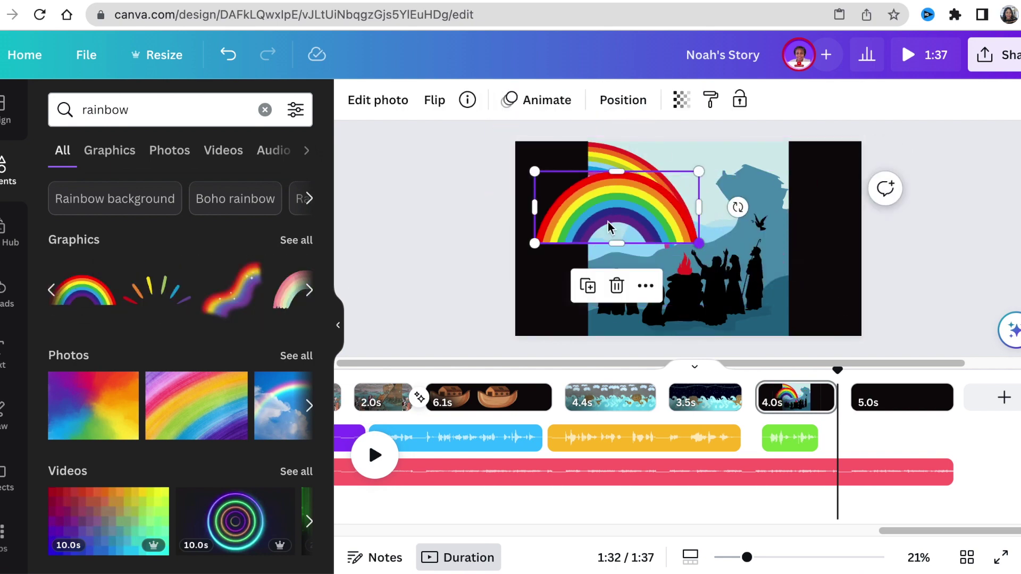
left_click(435, 100)
Undo the added rainbow graphics and their changes on the rainbow-and-altar page.
key("ctrl+z")
key("ctrl+z")
key("ctrl+z")
key("ctrl+z")
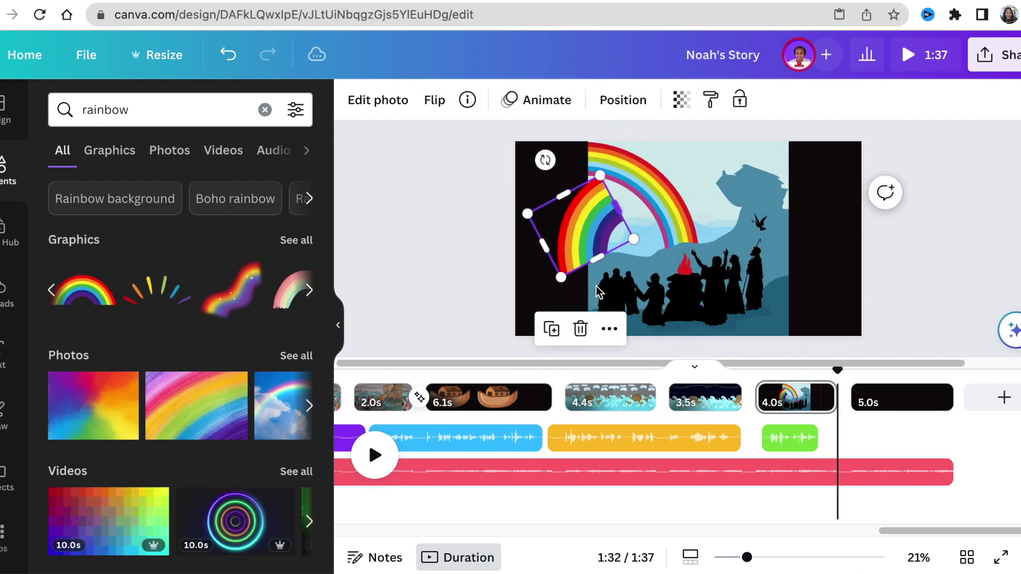
key("ctrl+z")
key("ctrl+z")
left_click(376, 357)
scroll(225, 442, "down", 5)
scroll(226, 441, "up", 4)
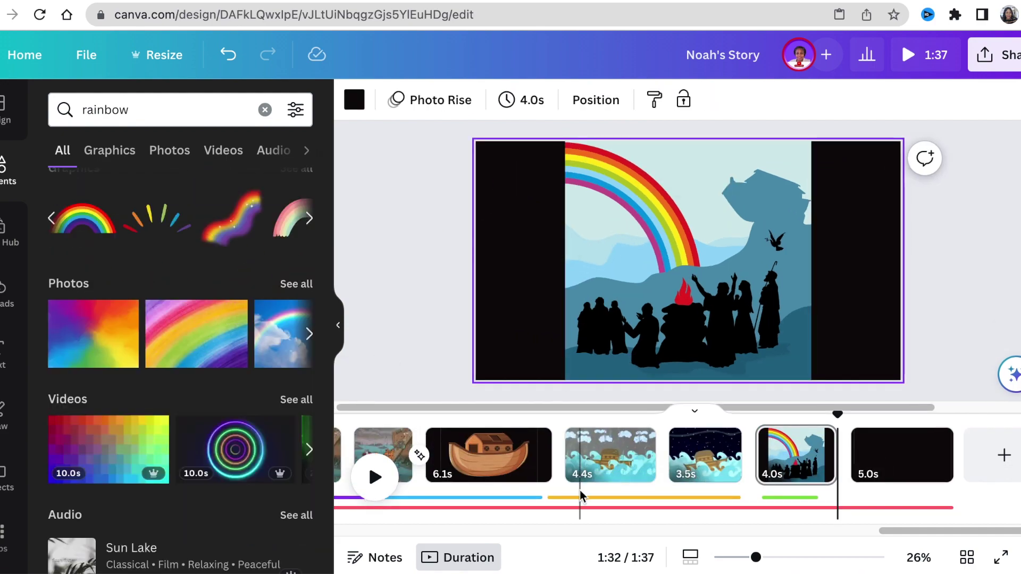
Search the elements for "the end" and fill the empty last page with the colourful 5.0 s THE END video.
left_click(564, 419)
key("space")
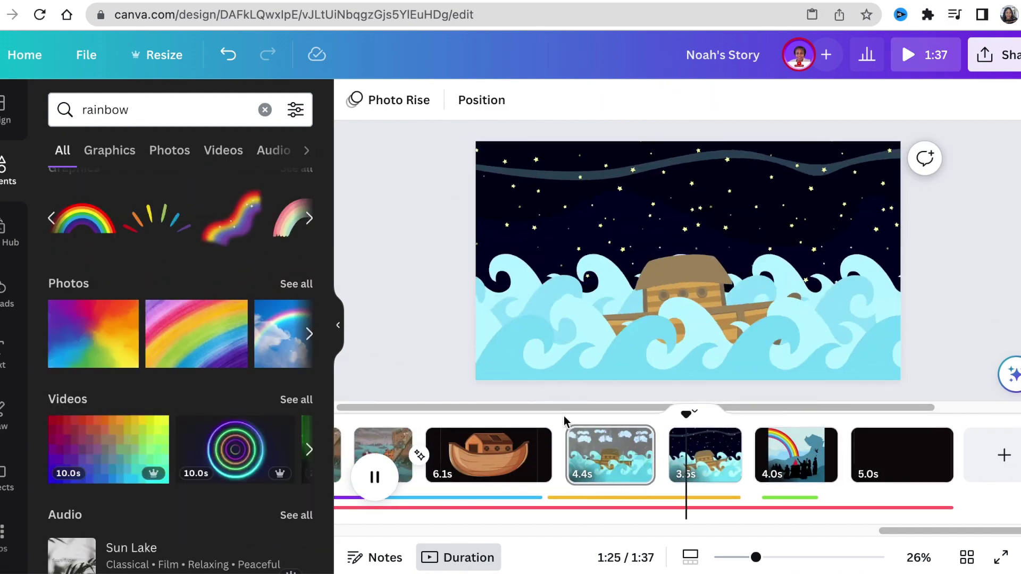
triple_click(107, 109)
type("the end")
key("Return")
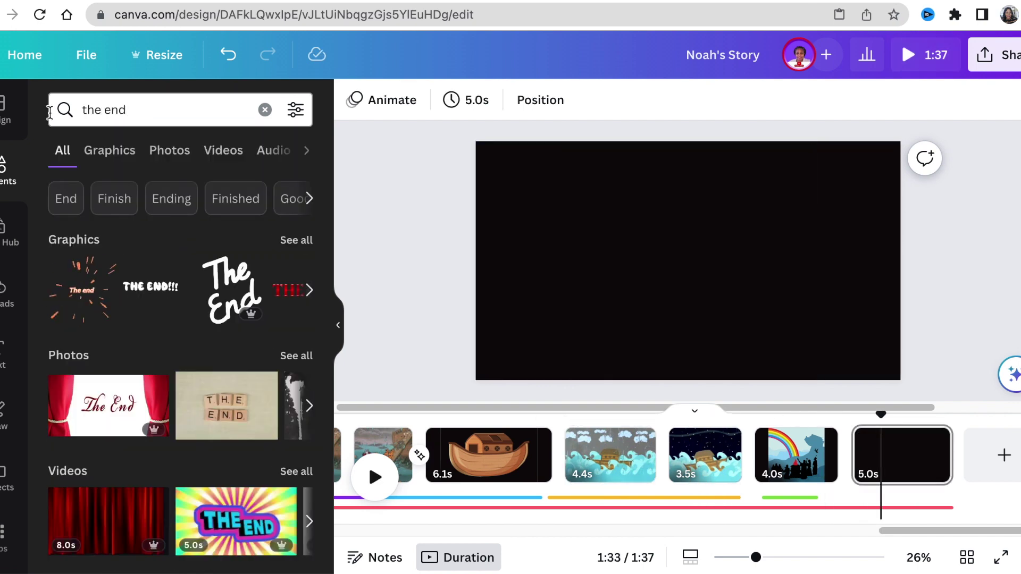
scroll(135, 298, "down", 1)
left_click(236, 471)
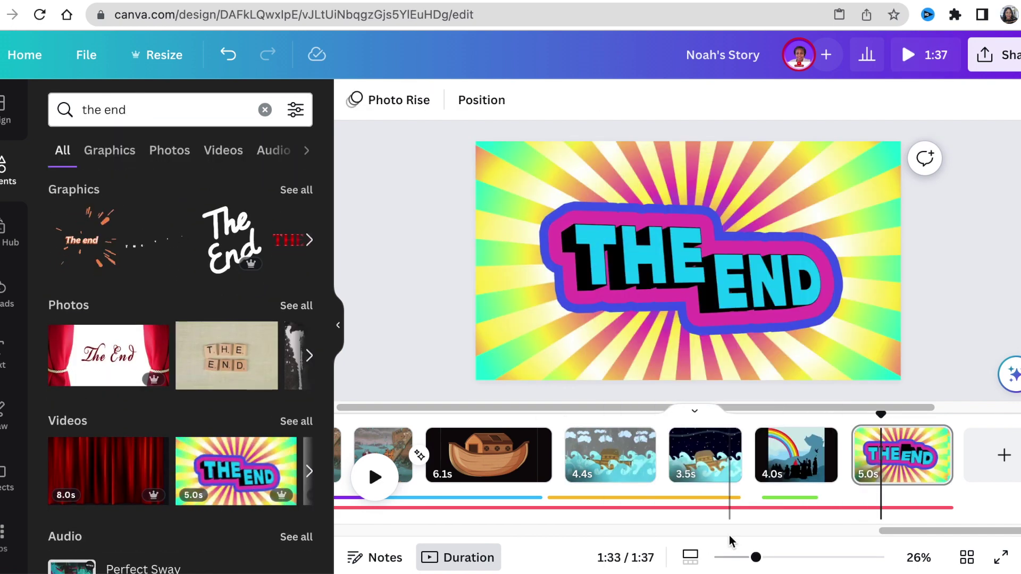
Set a 2.4 s fade out on the background music track that runs to the end of the video.
left_click(856, 532)
left_click_drag(855, 531, 1017, 530)
left_click(943, 508)
left_click(937, 472)
left_click(386, 100)
left_click_drag(41, 222, 175, 223)
Split the background music at the end of the rainbow page's narration, raise the last part's volume slightly and play it.
left_click_drag(885, 372, 754, 372)
right_click(809, 438)
left_click(874, 379)
left_click(573, 100)
left_click_drag(292, 182, 296, 183)
left_click(752, 373)
key("space")
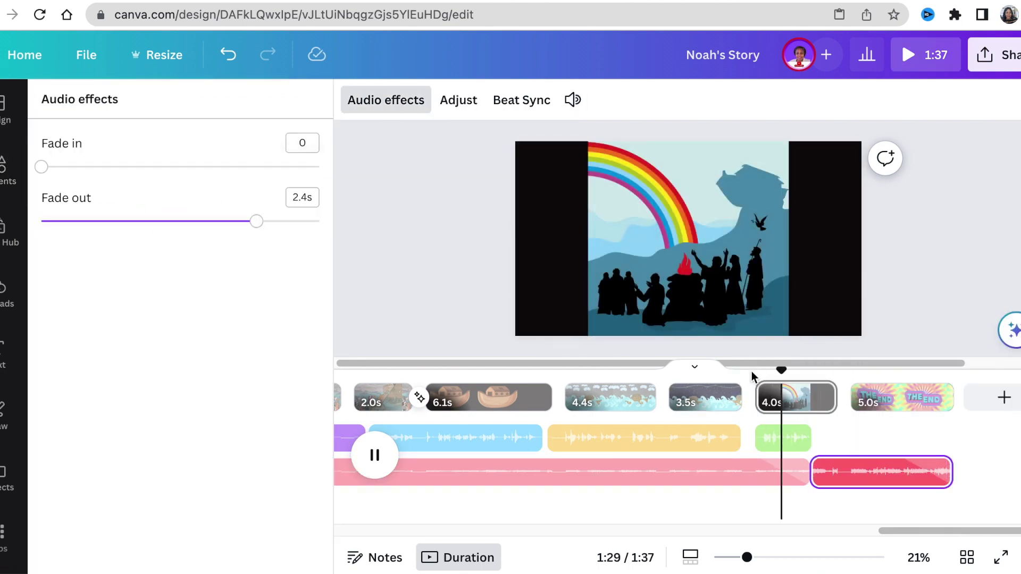